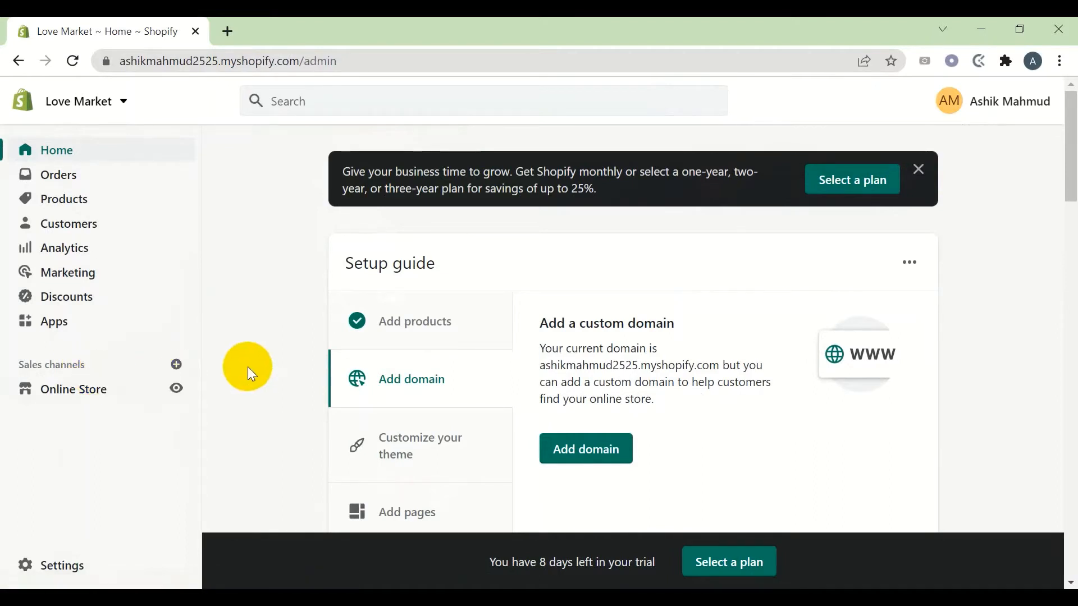
Open the Minimog theme editor from Online Store Themes, review the home sections, then exit
{"action": "left_click", "coordinate": [85, 404]}
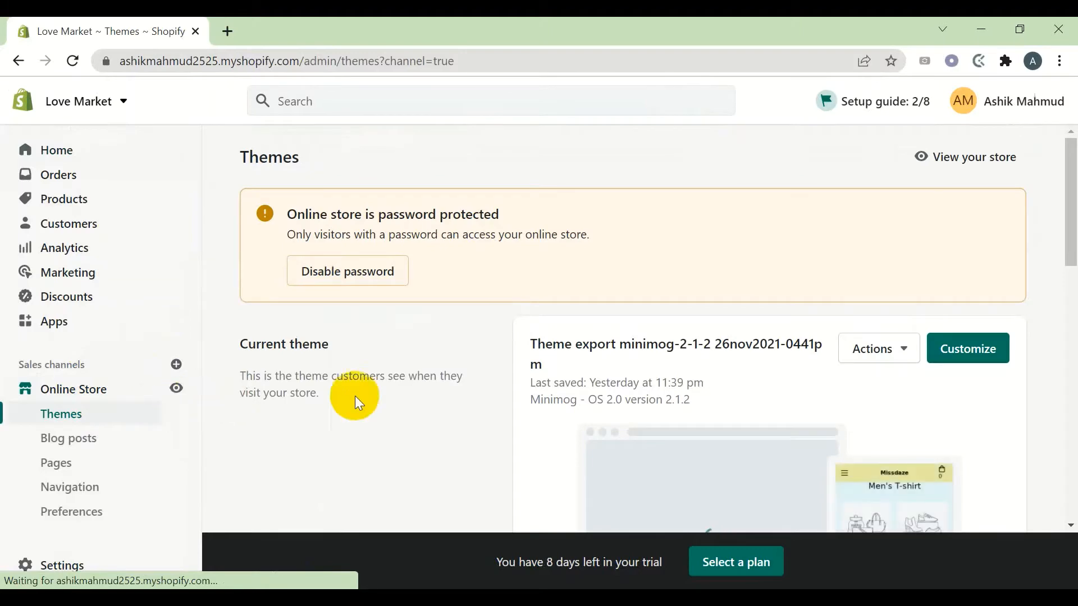
{"action": "scroll", "coordinate": [672, 335], "scroll_direction": "down", "scroll_amount": 2}
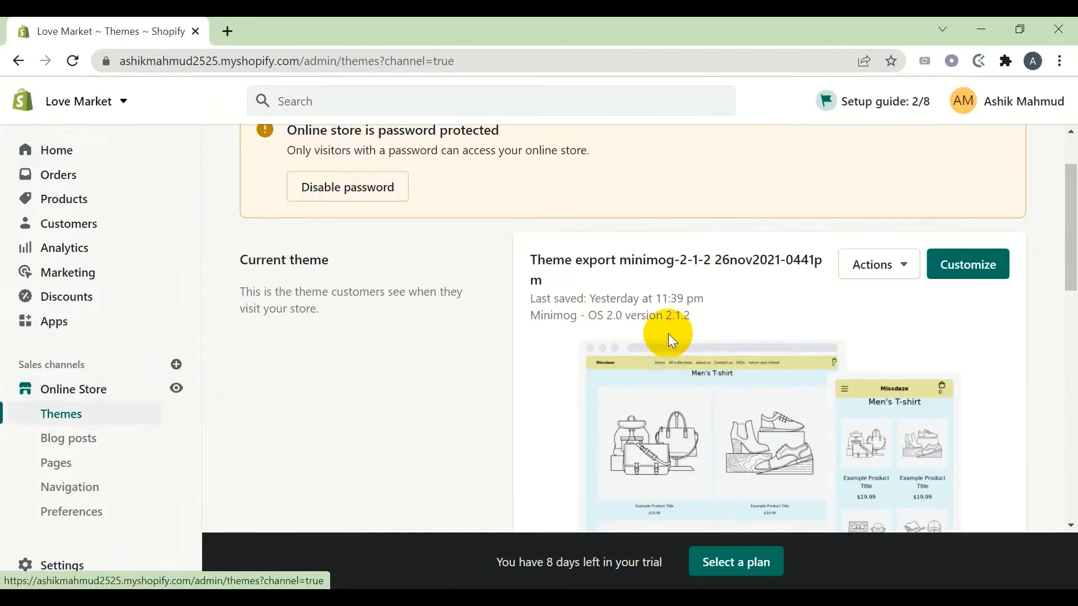
{"action": "left_click", "coordinate": [957, 272]}
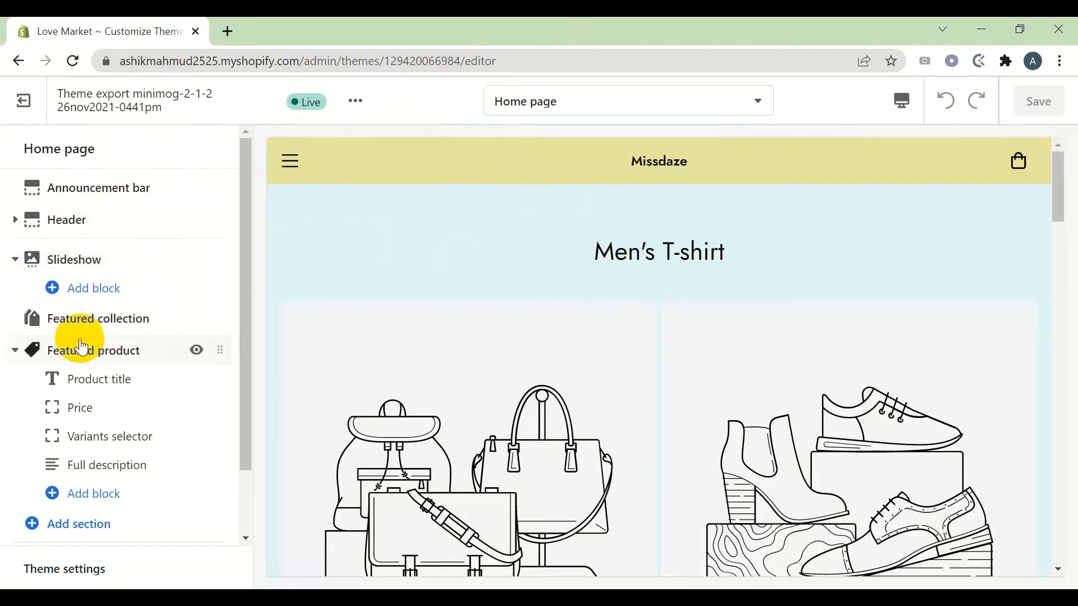
{"action": "scroll", "coordinate": [135, 459], "scroll_direction": "down", "scroll_amount": 2}
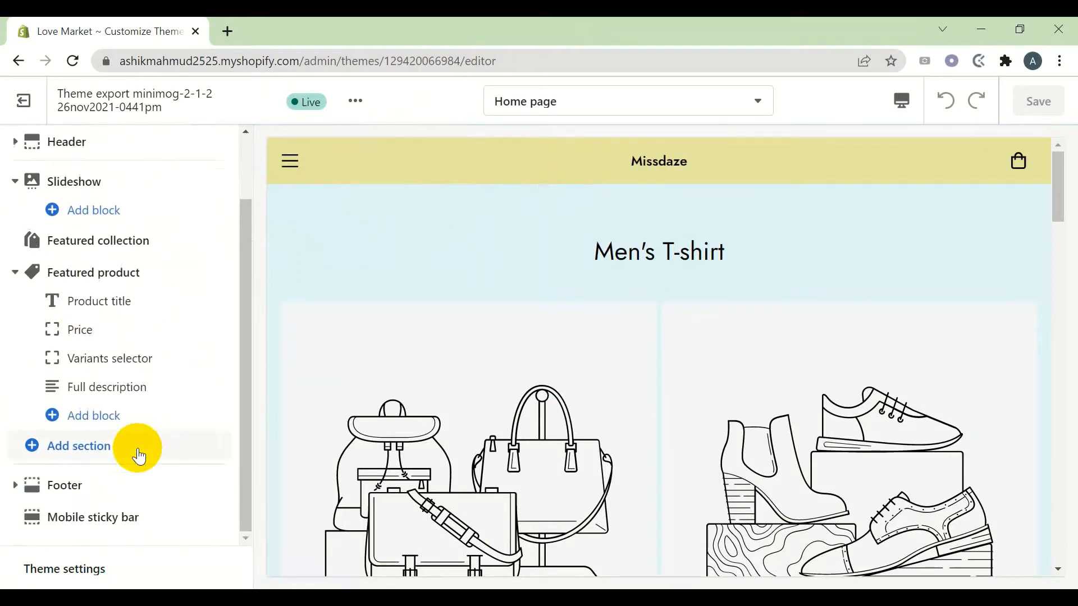
{"action": "scroll", "coordinate": [139, 457], "scroll_direction": "up", "scroll_amount": 2}
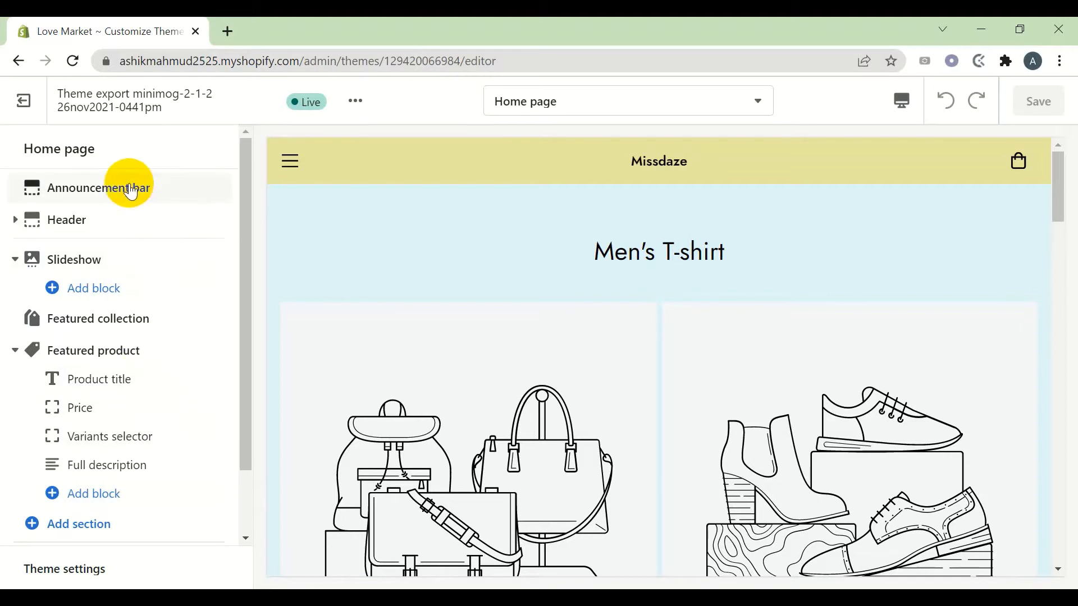
{"action": "left_click", "coordinate": [24, 100]}
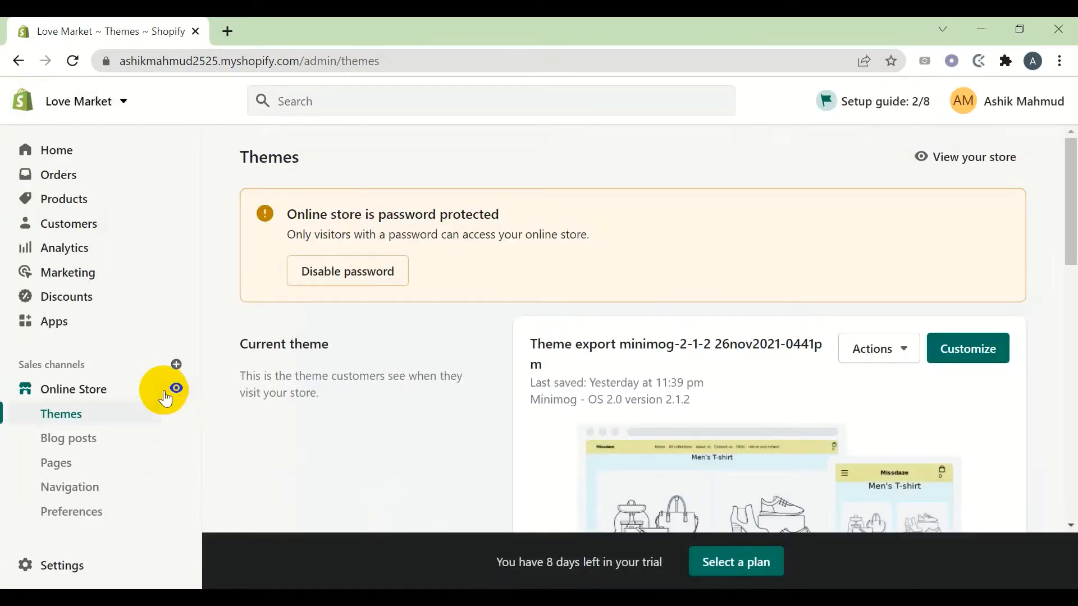
Open the live storefront in a new tab and browse down to its footer
{"action": "left_click", "coordinate": [176, 392]}
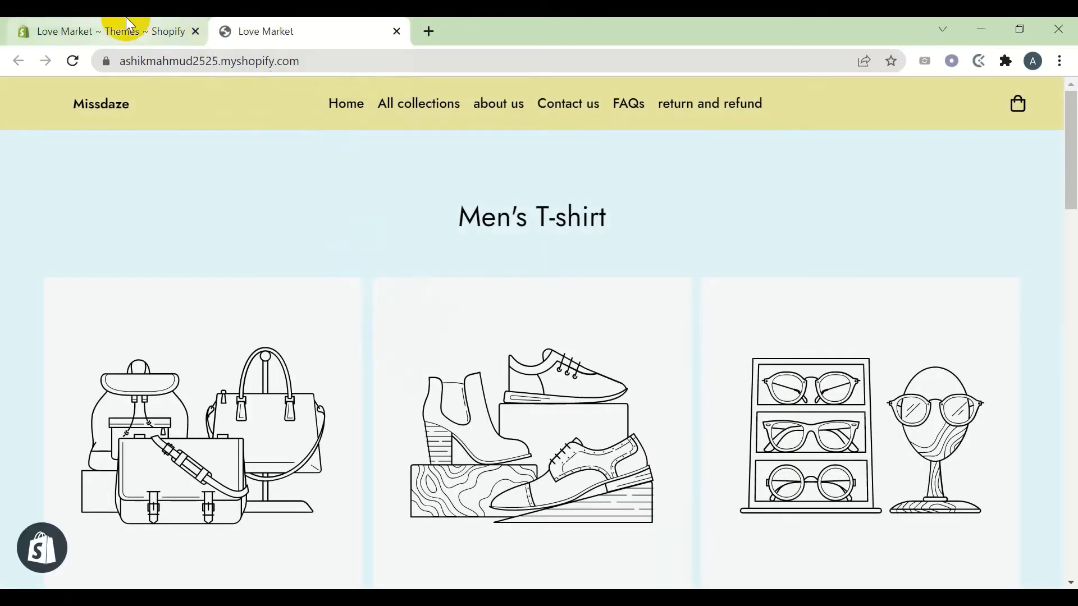
{"action": "left_click", "coordinate": [126, 18]}
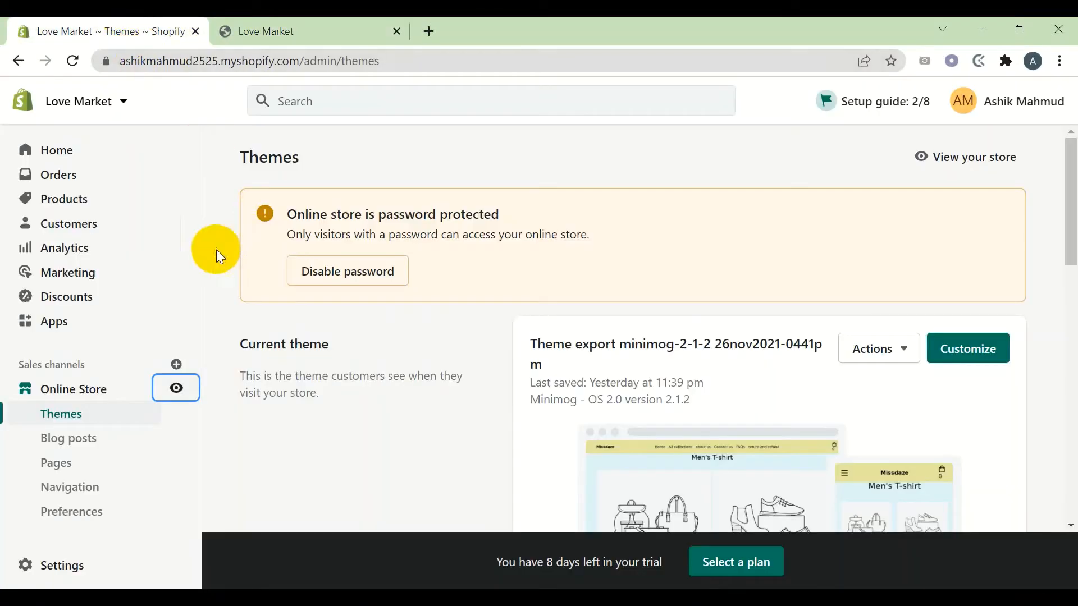
{"action": "left_click", "coordinate": [256, 25]}
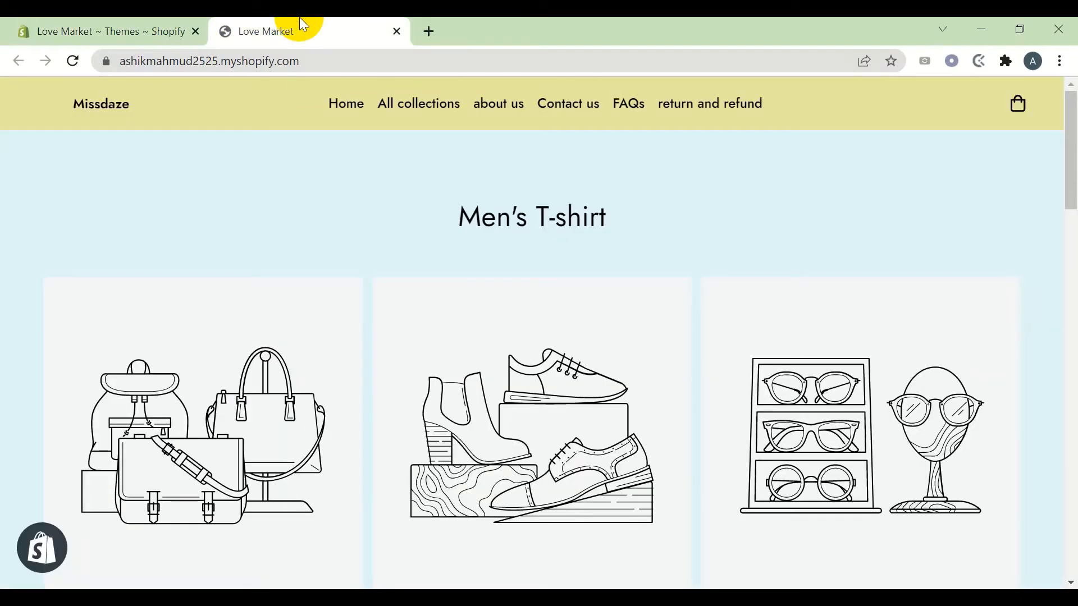
{"action": "scroll", "coordinate": [400, 308], "scroll_direction": "down", "scroll_amount": 15}
{"action": "scroll", "coordinate": [400, 308], "scroll_direction": "down", "scroll_amount": 3}
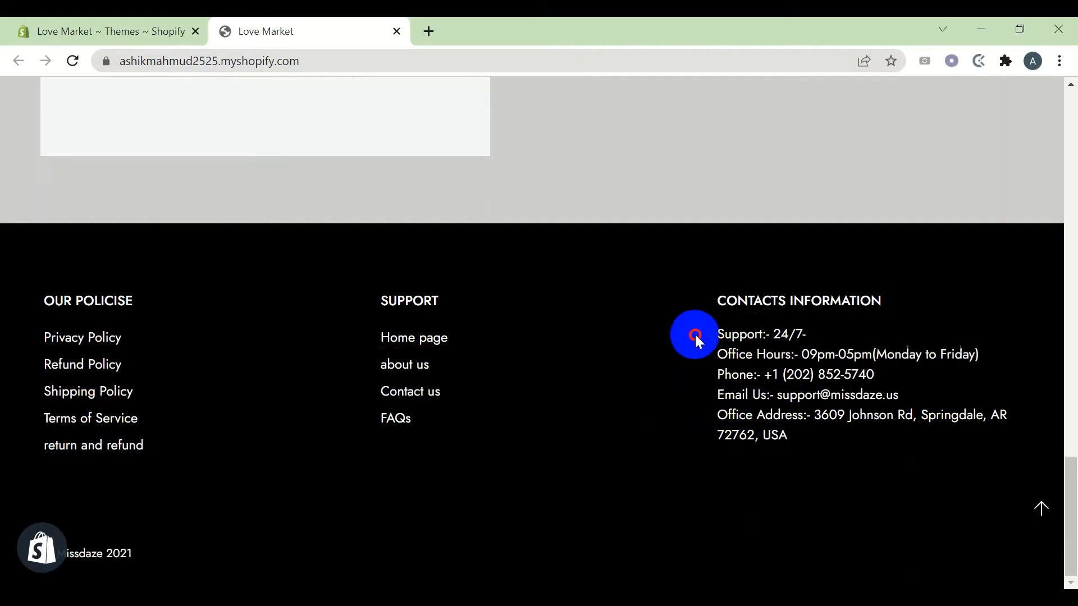
{"action": "left_click_drag", "start_coordinate": [693, 337], "coordinate": [818, 457]}
{"action": "left_click", "coordinate": [861, 477]}
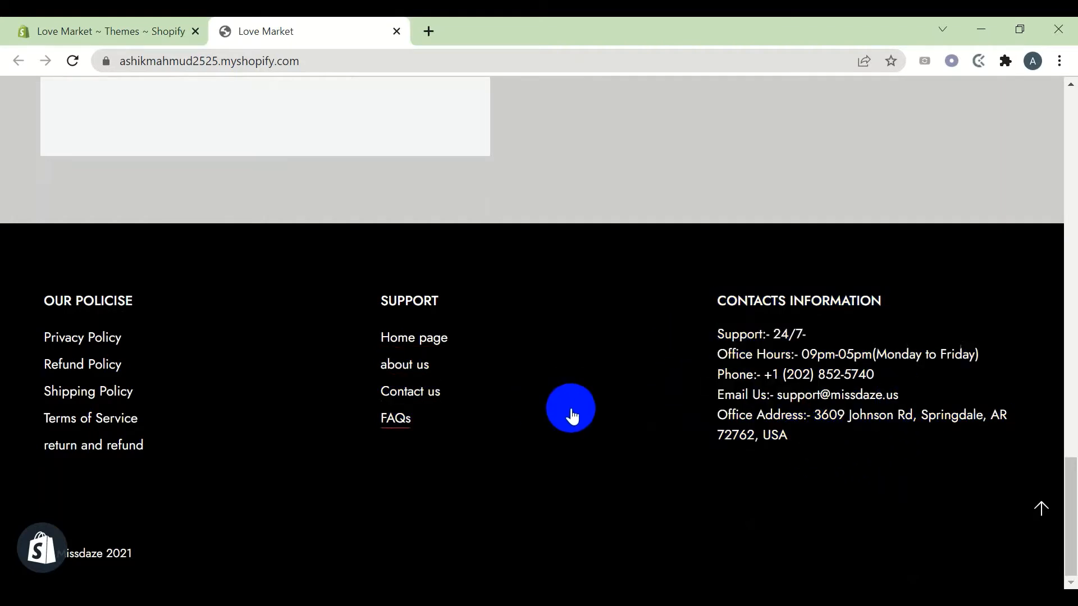
Return to the admin Themes page and reopen the current theme in the editor
{"action": "scroll", "coordinate": [470, 365], "scroll_direction": "up", "scroll_amount": 12}
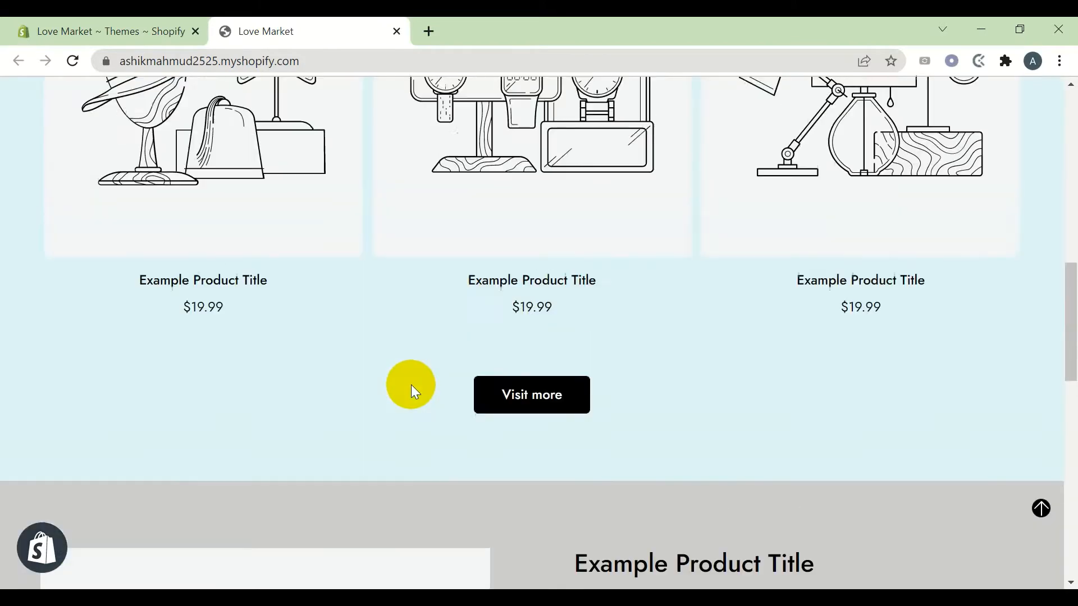
{"action": "scroll", "coordinate": [337, 533], "scroll_direction": "down", "scroll_amount": 6}
{"action": "scroll", "coordinate": [337, 529], "scroll_direction": "up", "scroll_amount": 3}
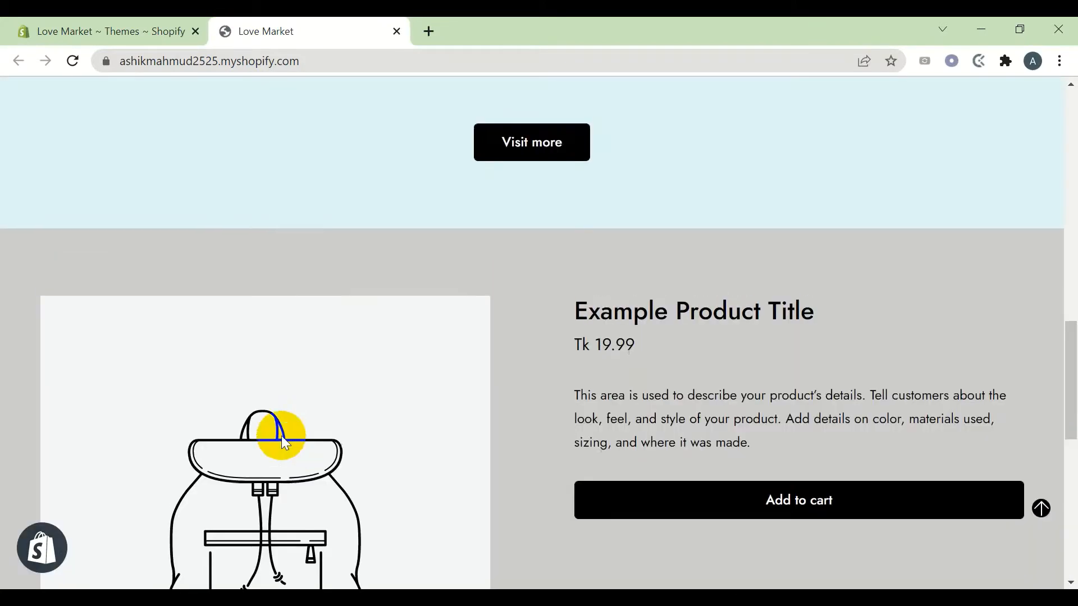
{"action": "left_click", "coordinate": [147, 25]}
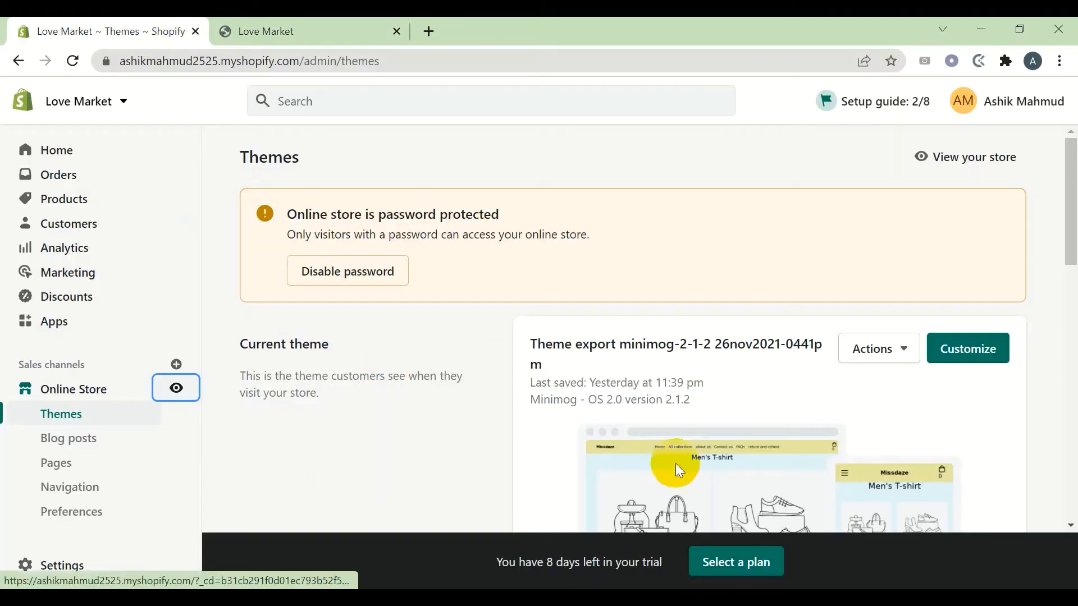
{"action": "left_click", "coordinate": [987, 348]}
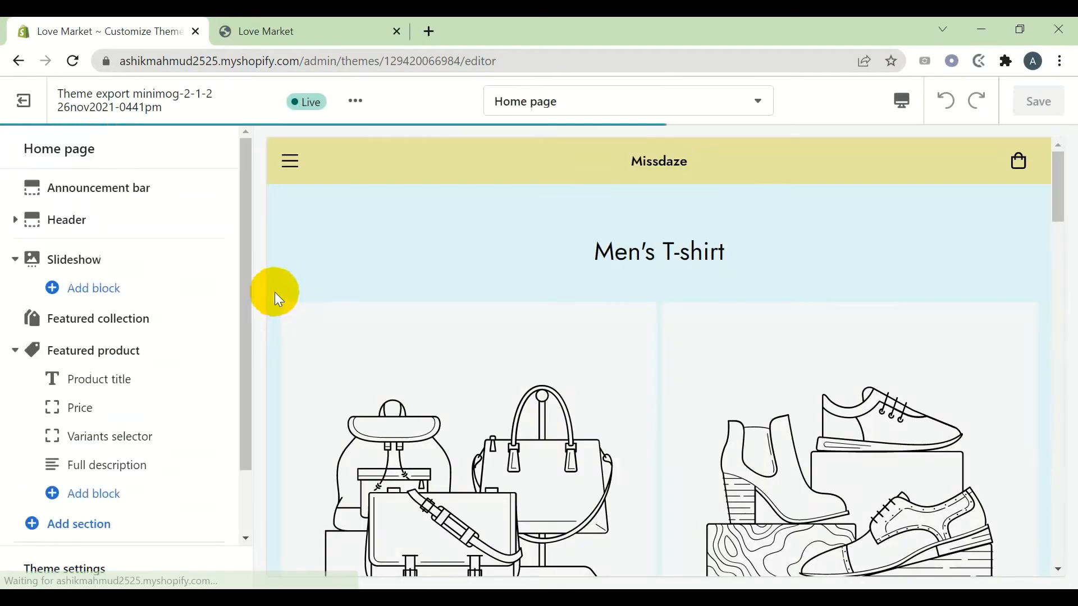
Open the announcement bar settings and compare them with the live storefront
{"action": "left_click", "coordinate": [147, 191]}
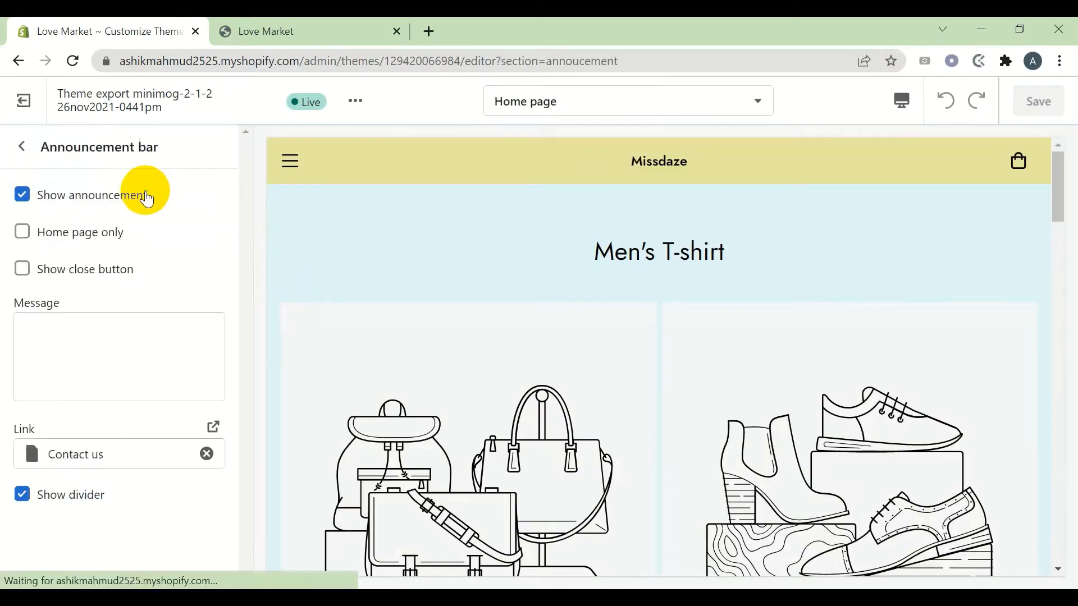
{"action": "left_click", "coordinate": [140, 321]}
{"action": "left_click", "coordinate": [315, 22]}
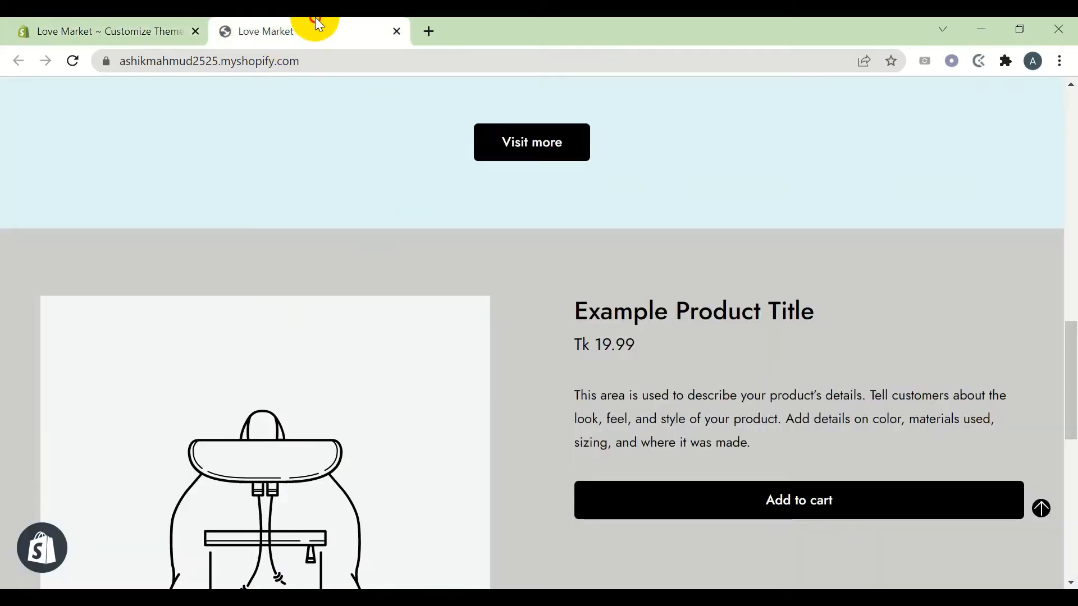
{"action": "scroll", "coordinate": [372, 204], "scroll_direction": "up", "scroll_amount": 10}
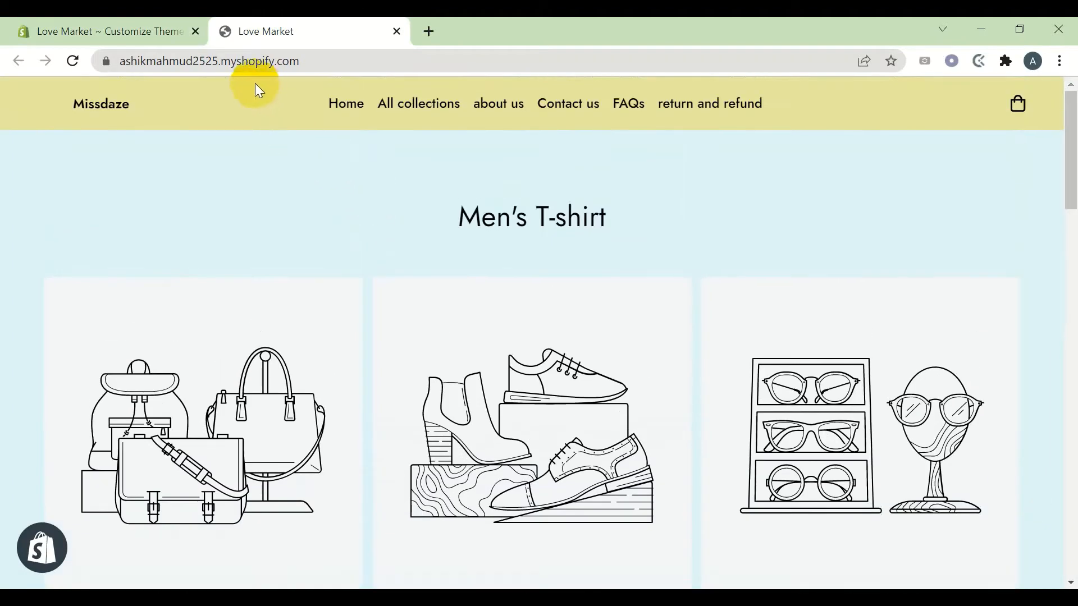
{"action": "left_click", "coordinate": [34, 29]}
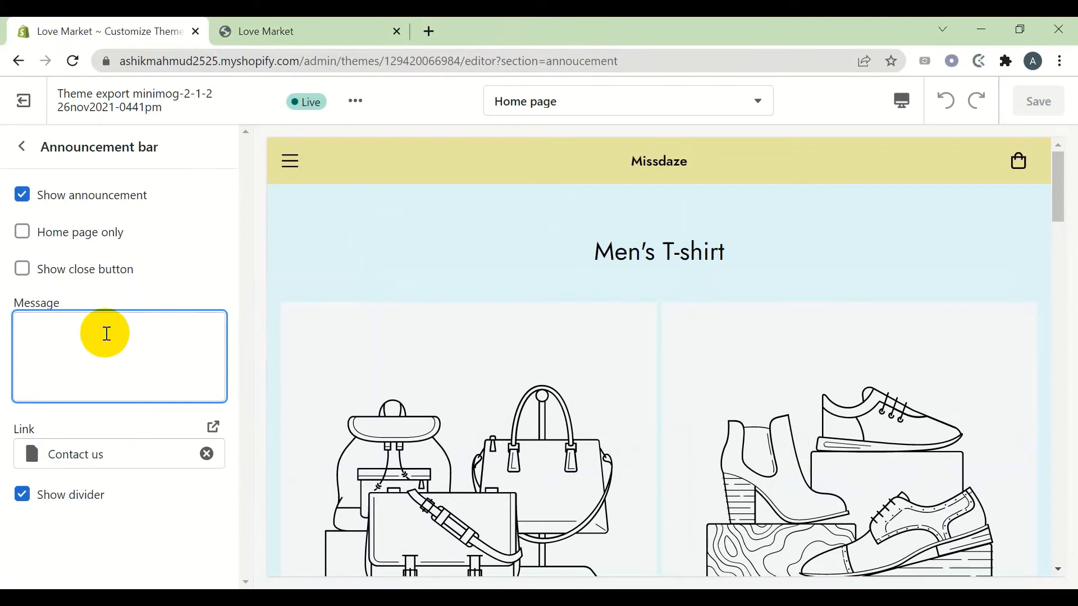
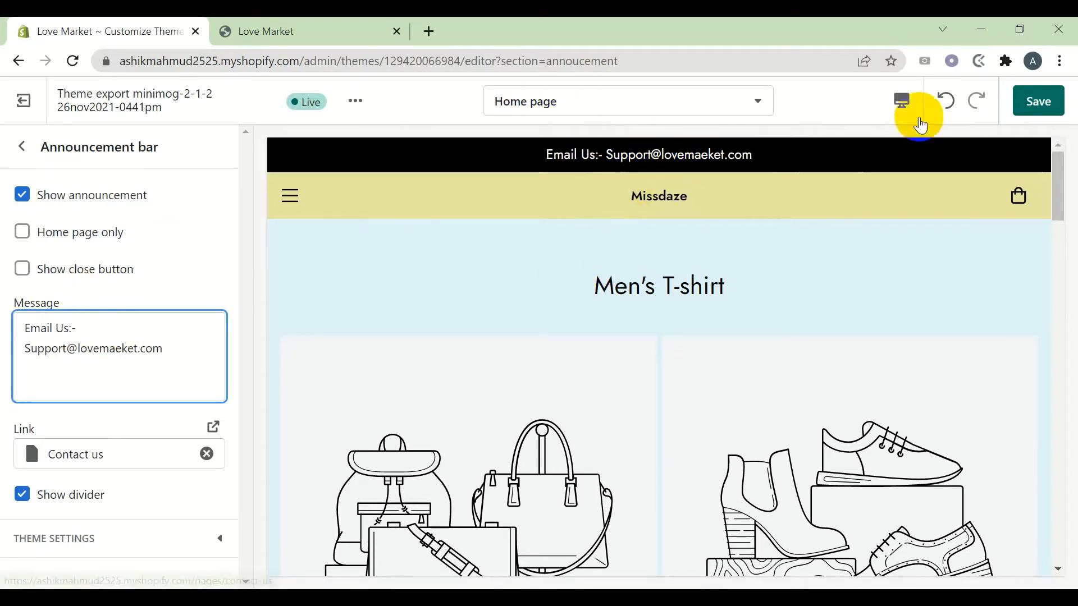
Make the announcement Message read 'Email Us:-' plus the support e-mail address, and save
{"action": "left_click", "coordinate": [1037, 101]}
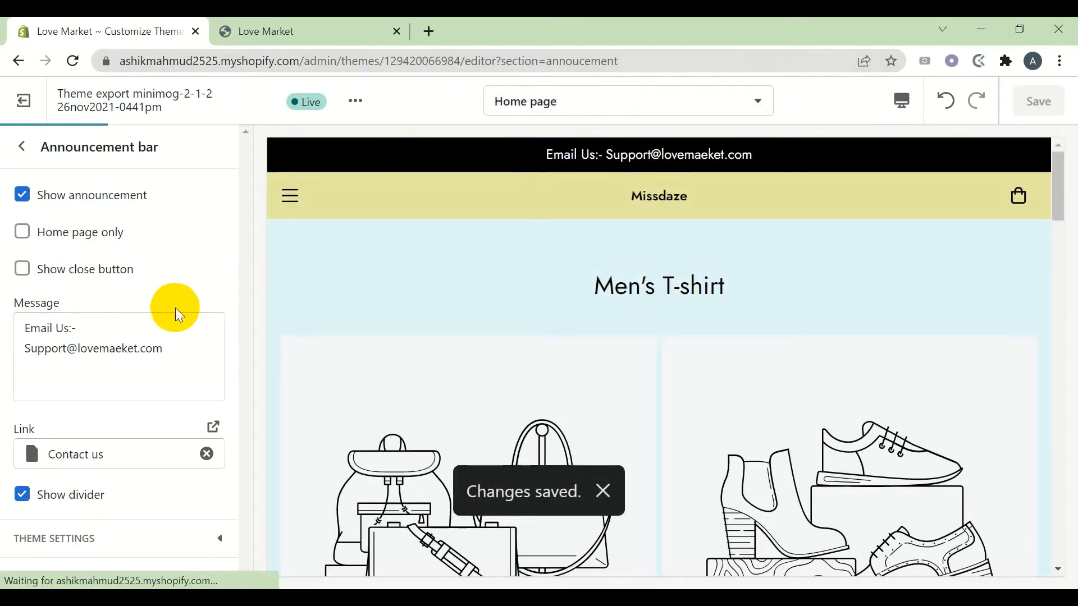
Set the announcement bar background to deep blue #2918B9 and save
{"action": "left_click", "coordinate": [104, 536]}
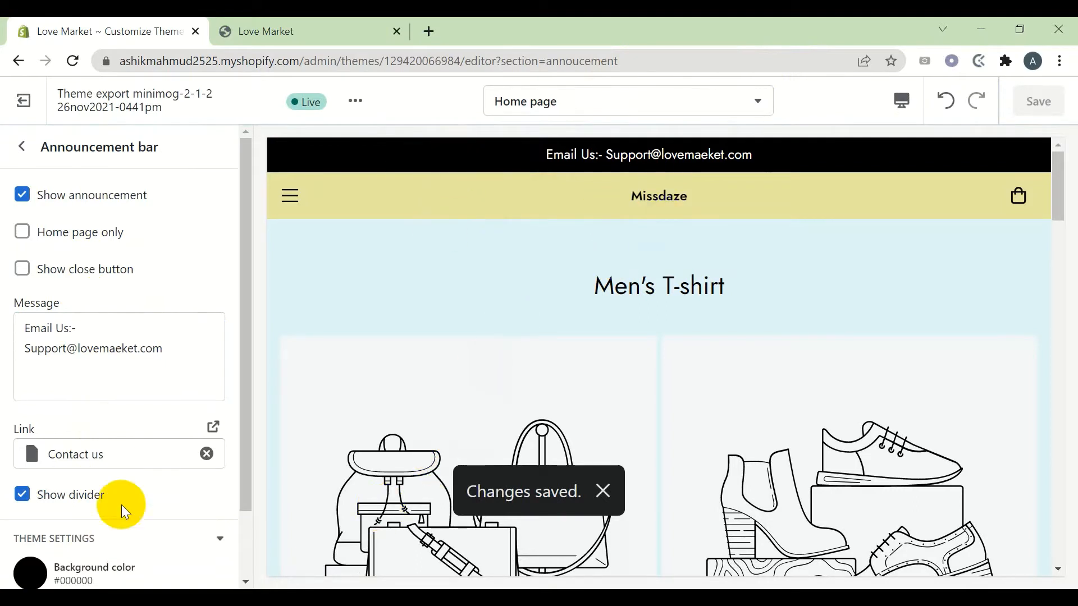
{"action": "left_click", "coordinate": [30, 572]}
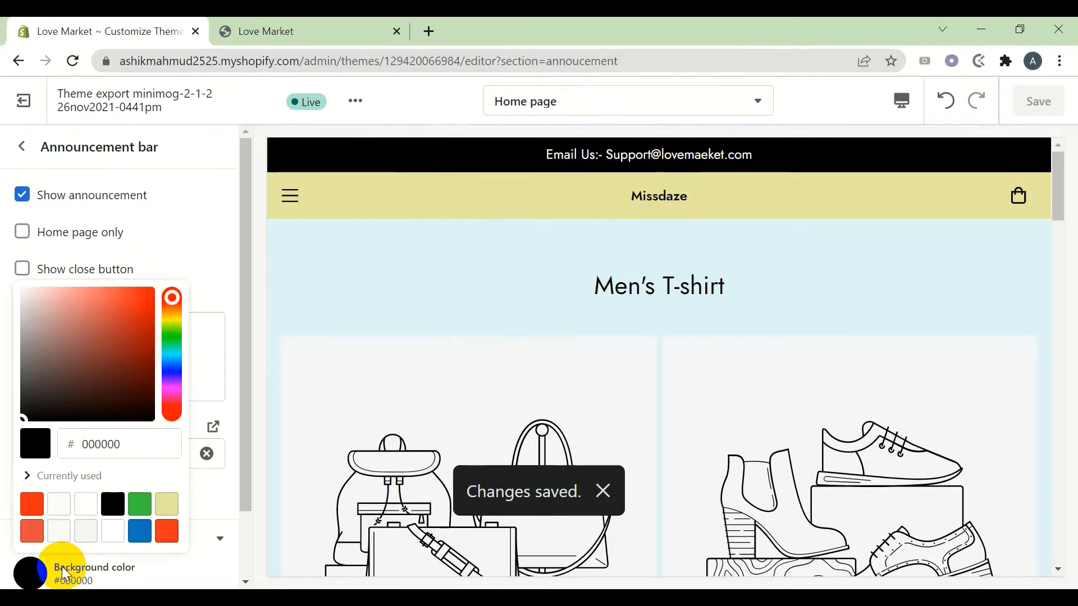
{"action": "left_click", "coordinate": [62, 505]}
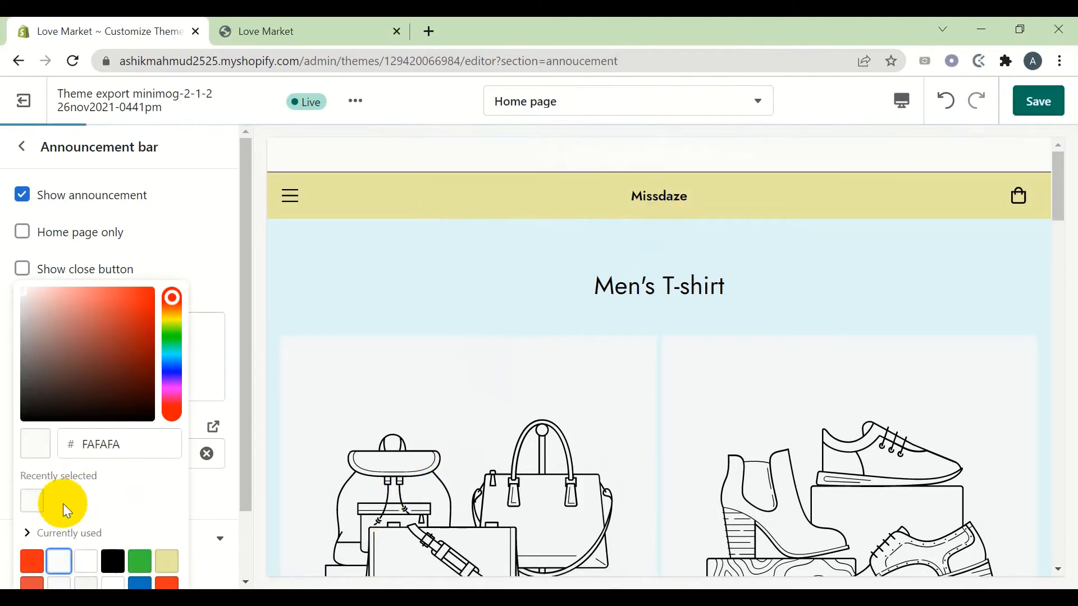
{"action": "left_click", "coordinate": [137, 569]}
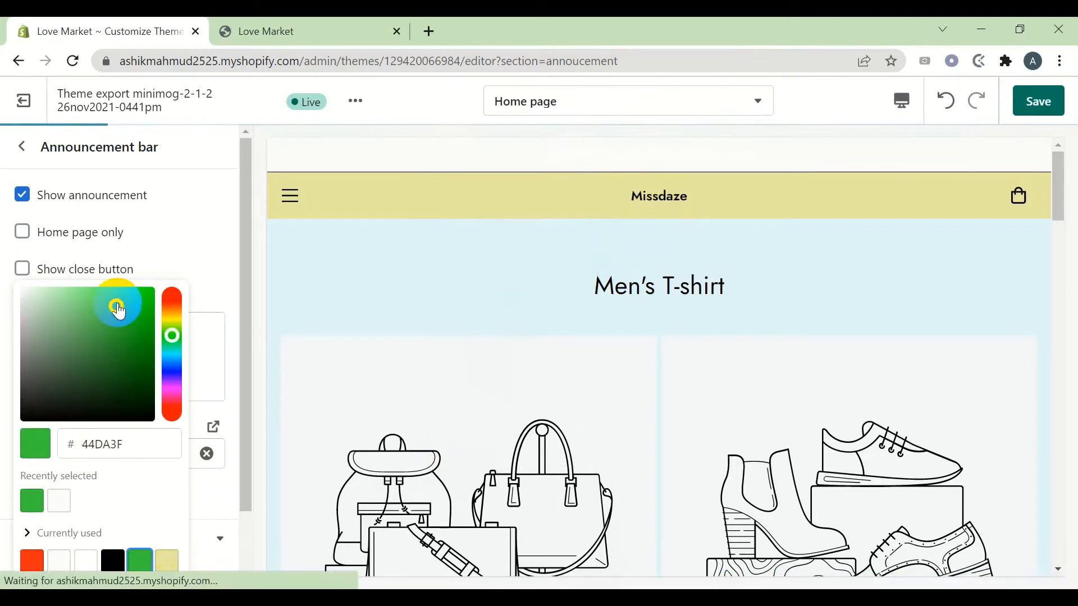
{"action": "left_click", "coordinate": [118, 312]}
{"action": "left_click", "coordinate": [139, 561]}
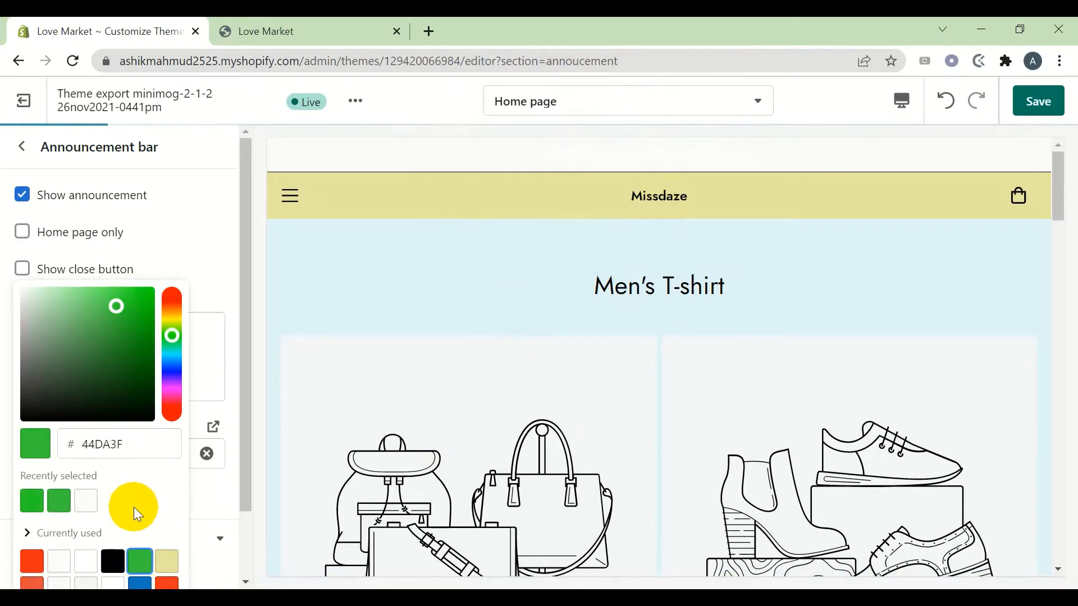
{"action": "scroll", "coordinate": [217, 393], "scroll_direction": "down", "scroll_amount": 2}
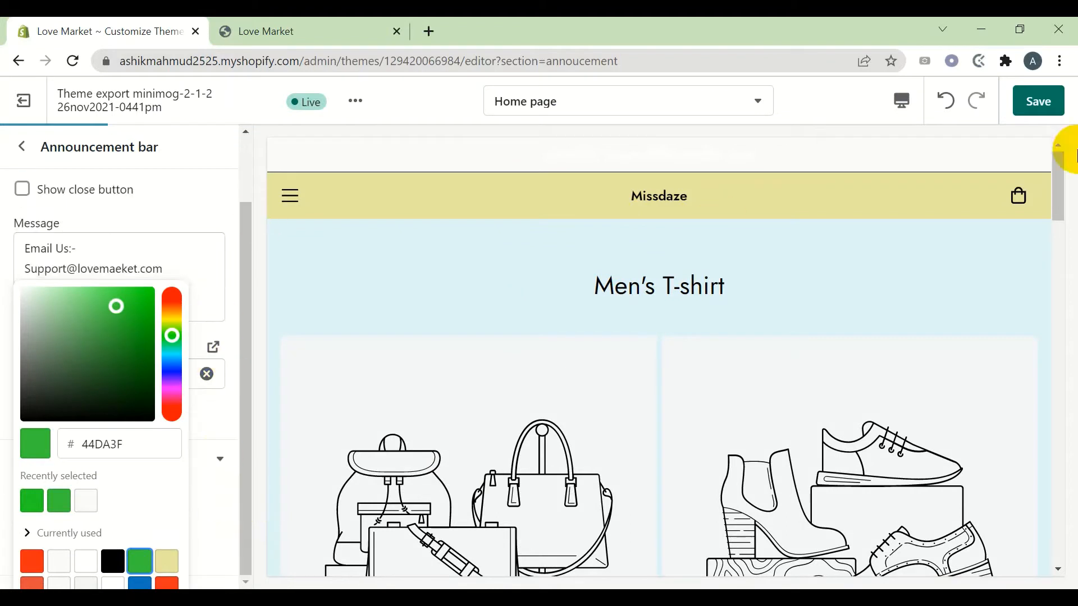
{"action": "left_click", "coordinate": [1050, 96]}
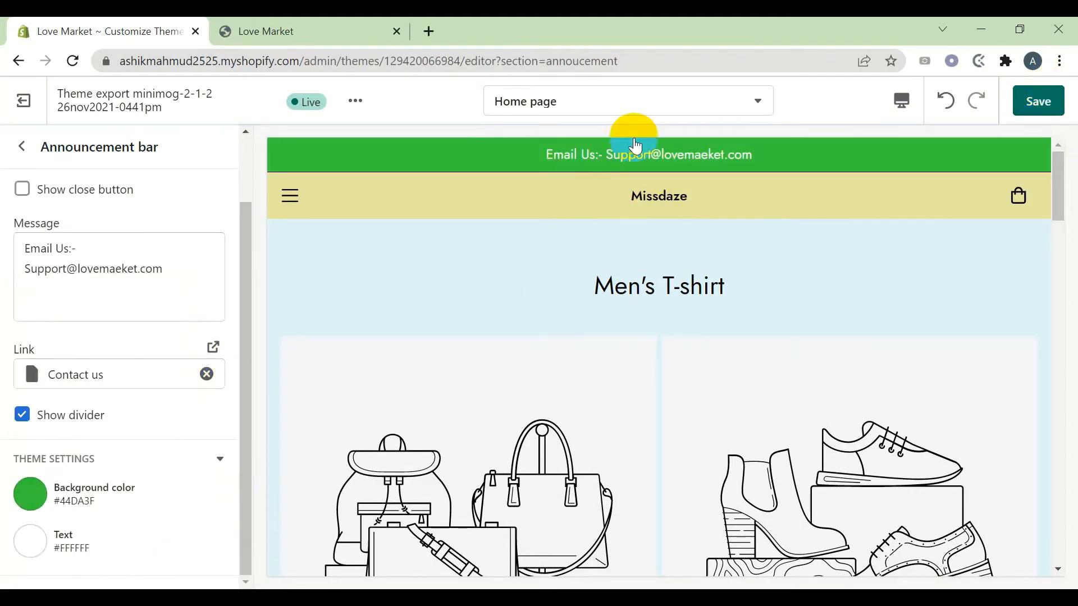
{"action": "left_click", "coordinate": [71, 496]}
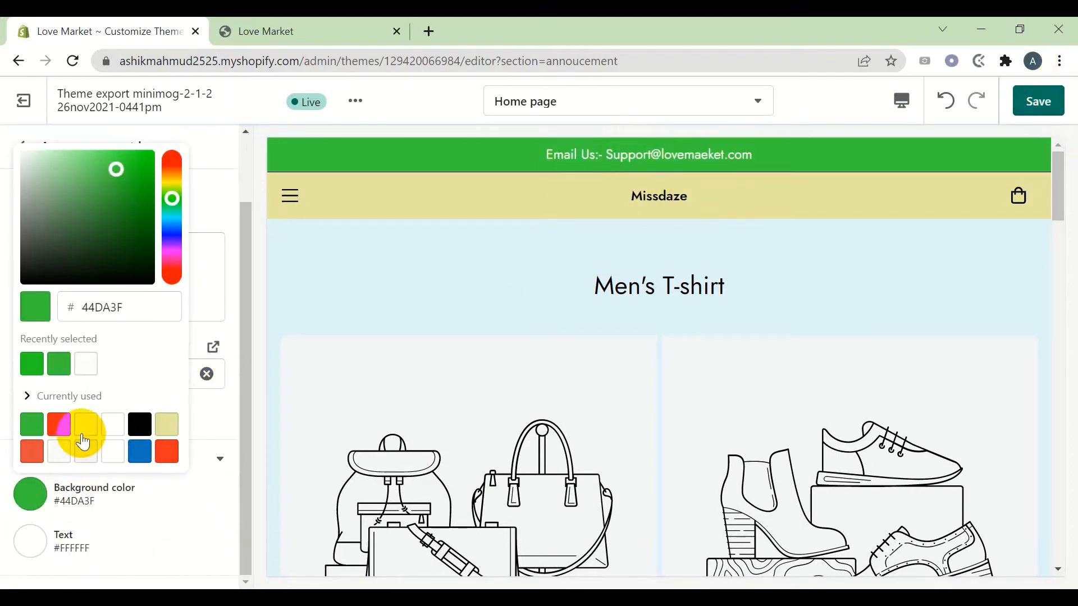
{"action": "left_click", "coordinate": [144, 454]}
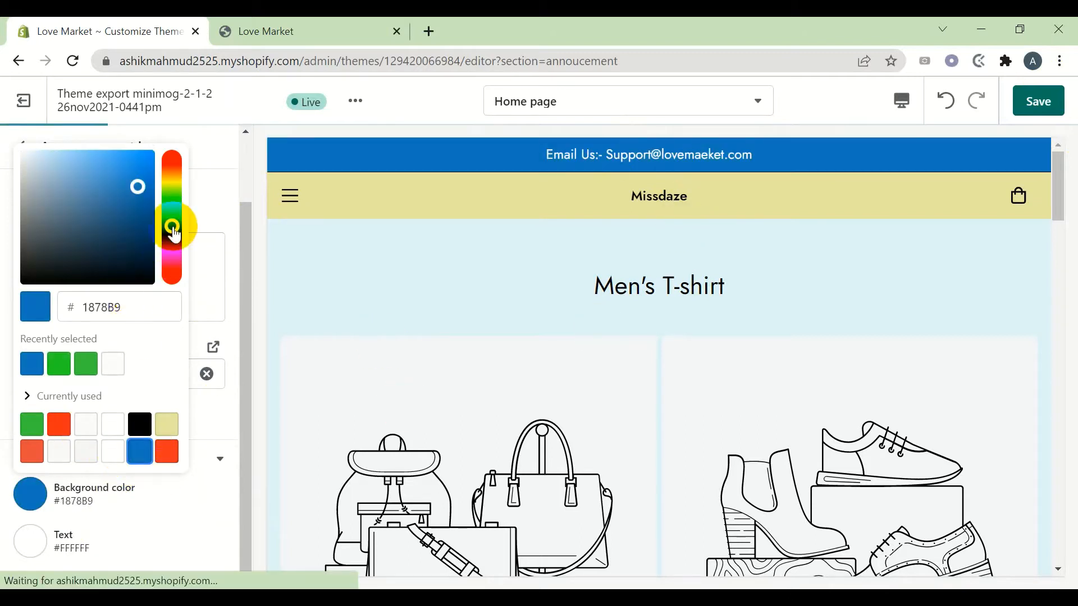
{"action": "mouse_move", "coordinate": [174, 226]}
{"action": "left_mouse_down"}
{"action": "mouse_move", "coordinate": [173, 255]}
{"action": "mouse_move", "coordinate": [180, 229]}
{"action": "mouse_move", "coordinate": [182, 247]}
{"action": "mouse_move", "coordinate": [187, 237]}
{"action": "left_mouse_up"}
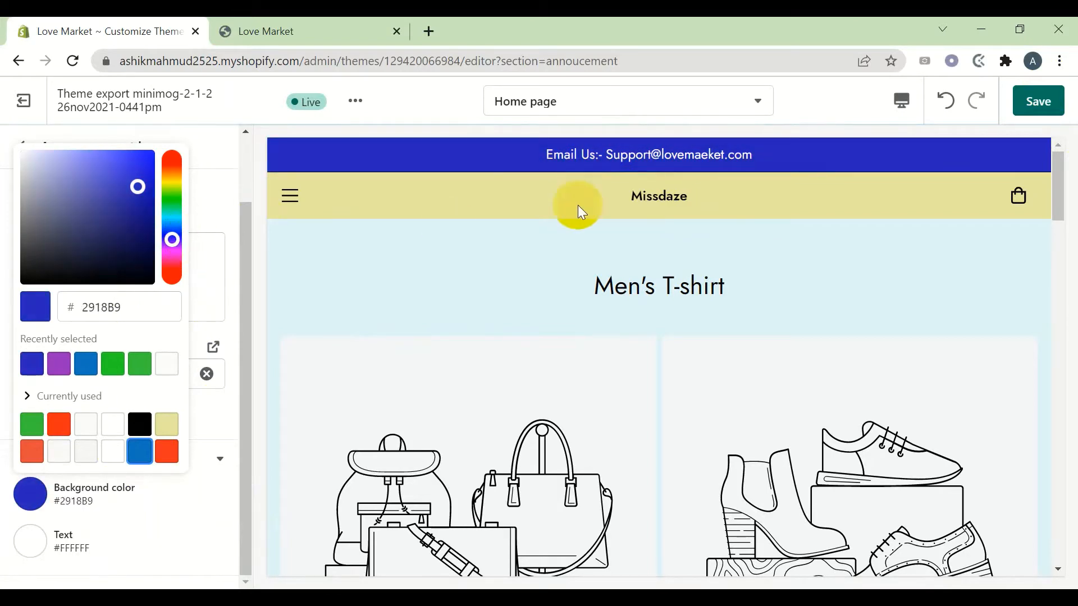
{"action": "left_click", "coordinate": [1044, 102]}
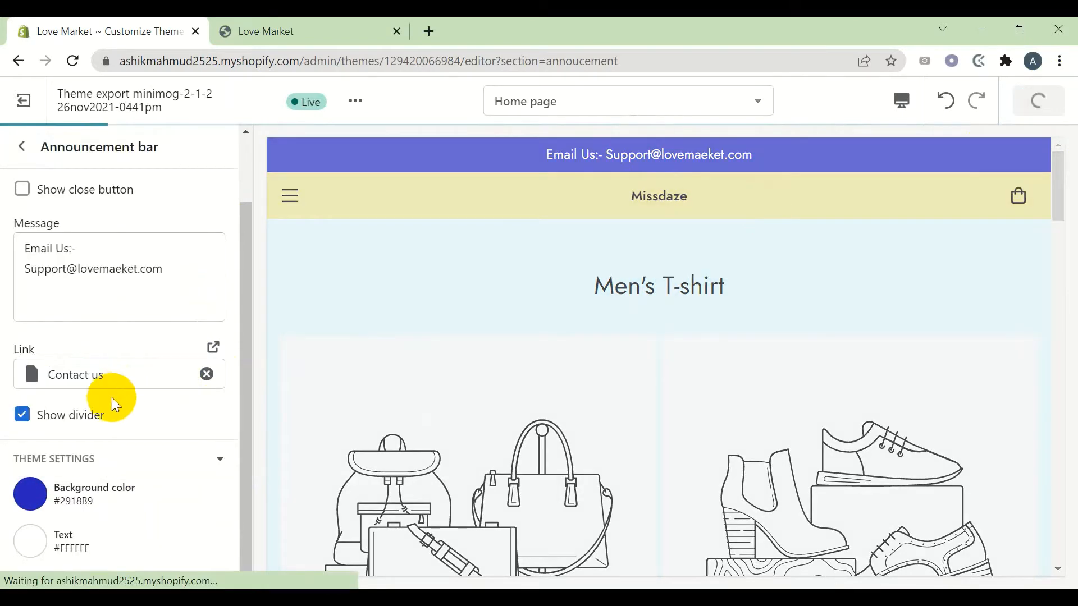
Keep the announcement text colour white #FFFFFF after trying red, black and grey
{"action": "left_click", "coordinate": [34, 549]}
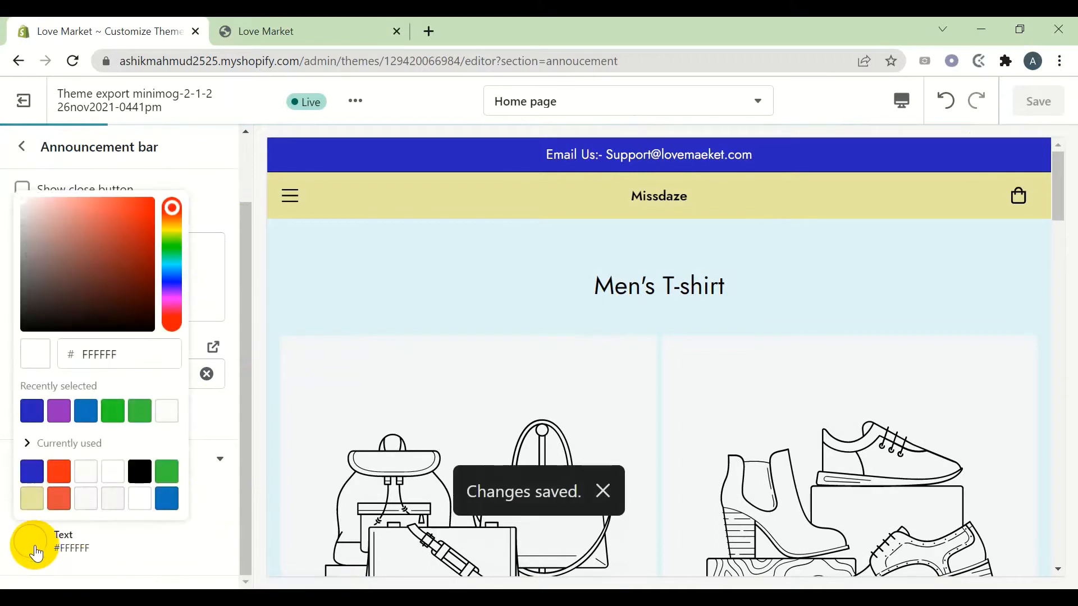
{"action": "left_click", "coordinate": [60, 476]}
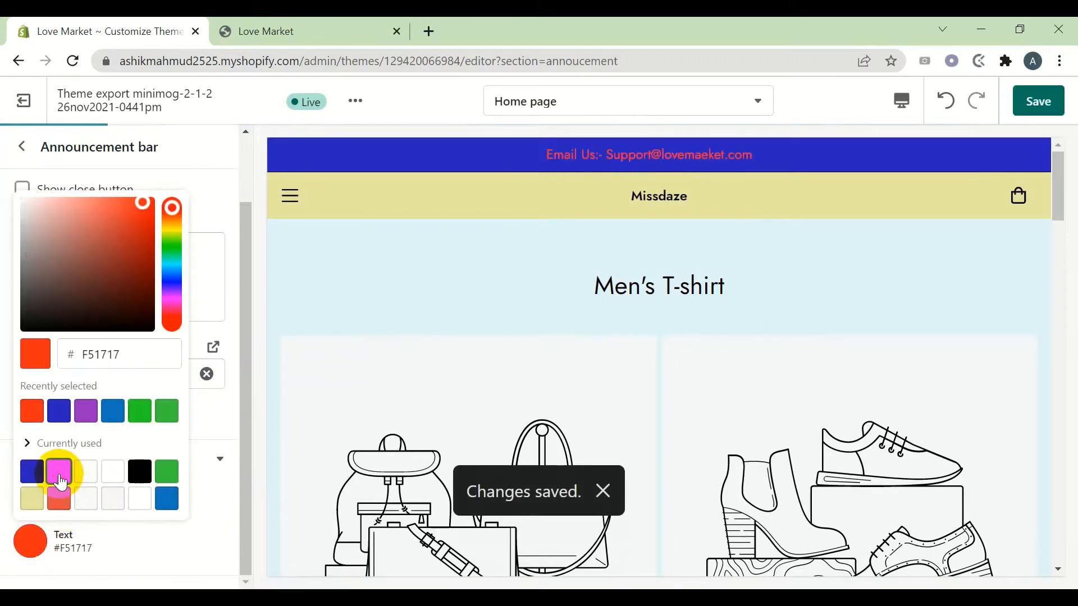
{"action": "left_click", "coordinate": [86, 498]}
{"action": "left_click", "coordinate": [139, 478]}
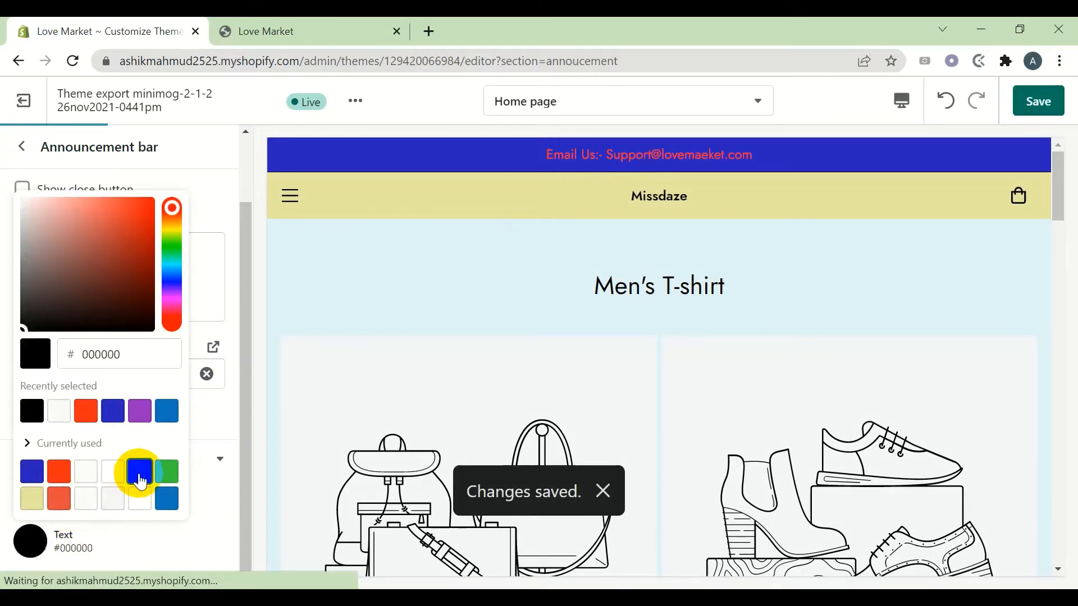
{"action": "left_click", "coordinate": [87, 498]}
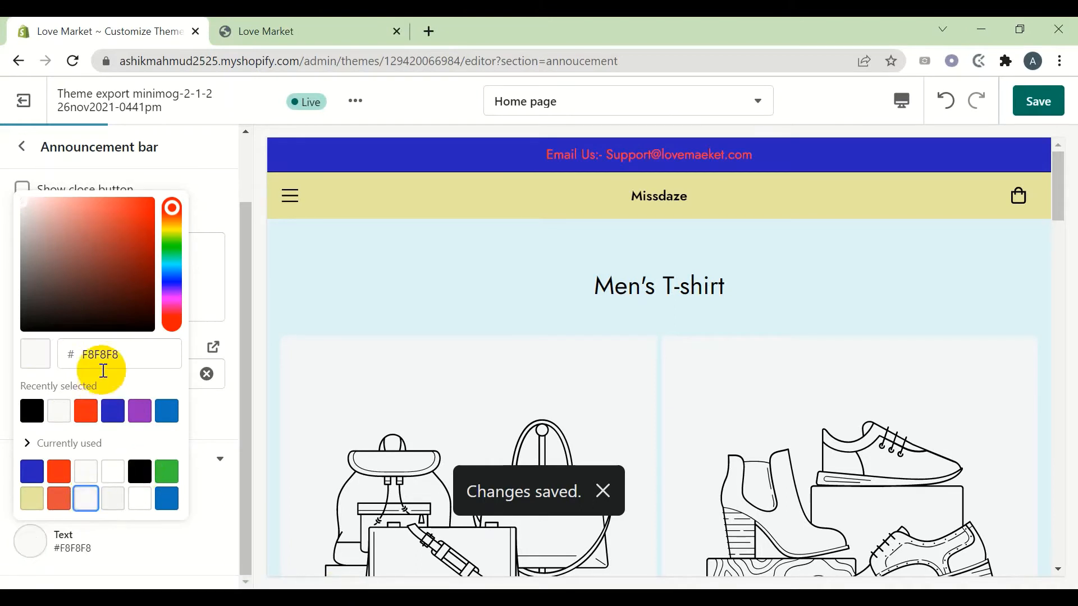
{"action": "left_click", "coordinate": [173, 300]}
{"action": "left_click_drag", "start_coordinate": [172, 306], "coordinate": [176, 233]}
{"action": "left_click_drag", "start_coordinate": [89, 247], "coordinate": [5, 188]}
{"action": "left_click", "coordinate": [48, 270]}
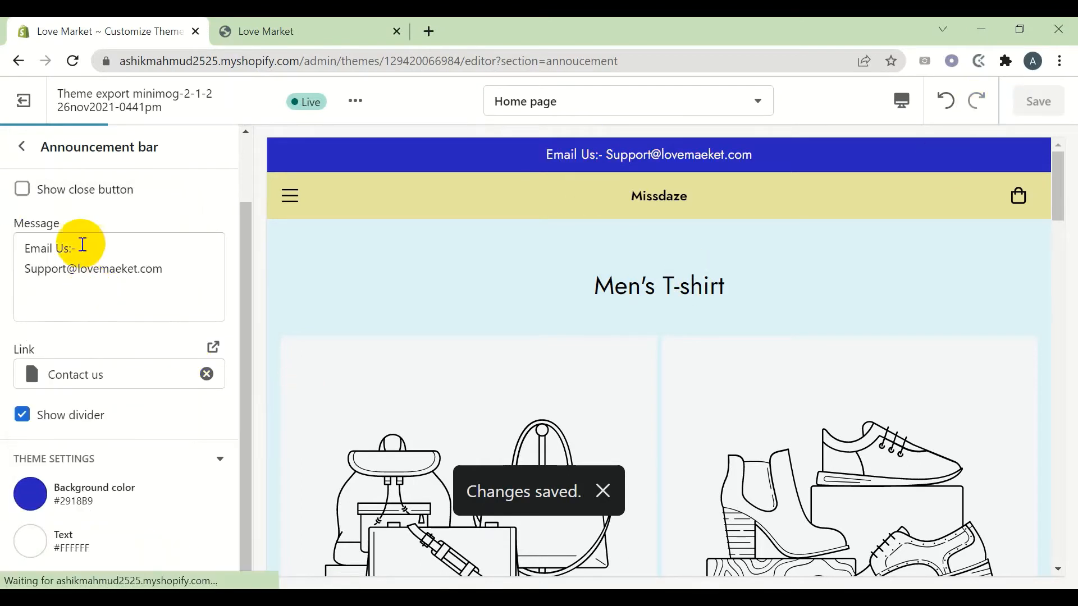
Reload the storefront to check the blue bar and follow its link to Contact us
{"action": "left_click", "coordinate": [26, 149]}
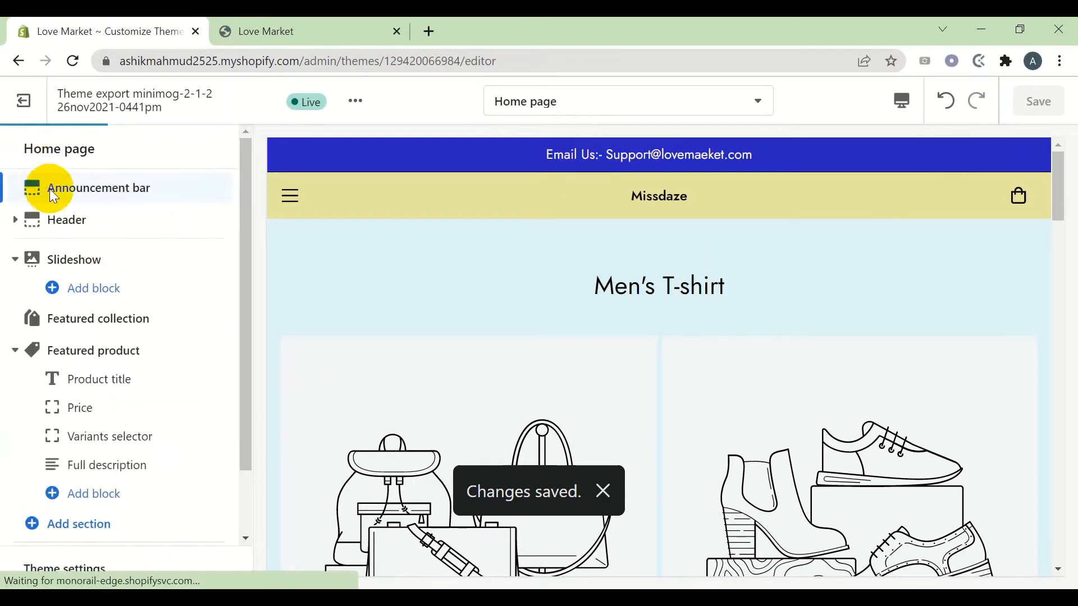
{"action": "left_click", "coordinate": [267, 30]}
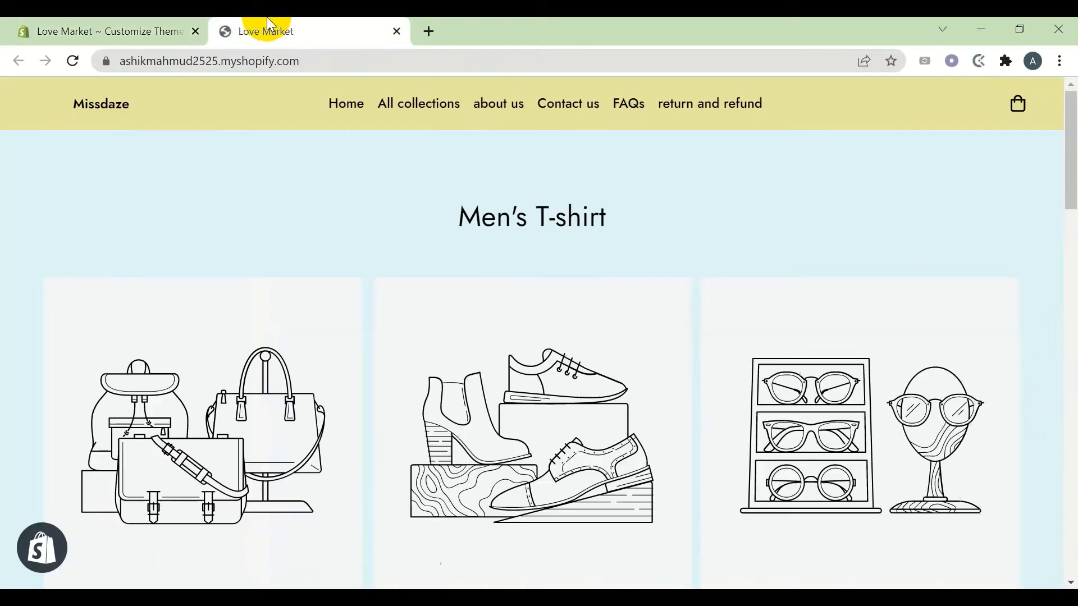
{"action": "left_click", "coordinate": [74, 61]}
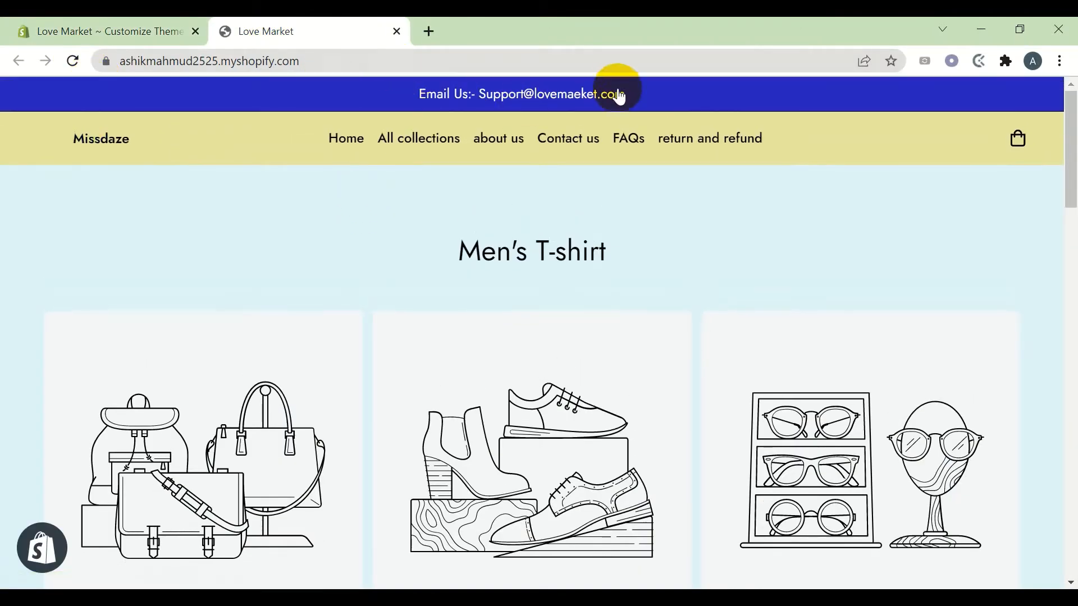
{"action": "left_click", "coordinate": [584, 94]}
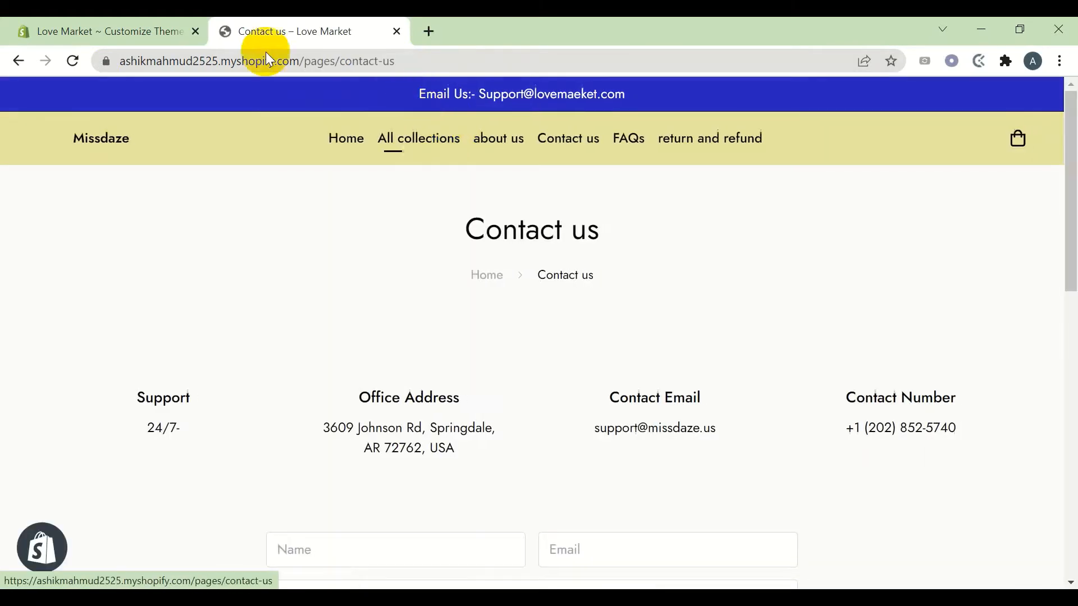
{"action": "left_click", "coordinate": [66, 21]}
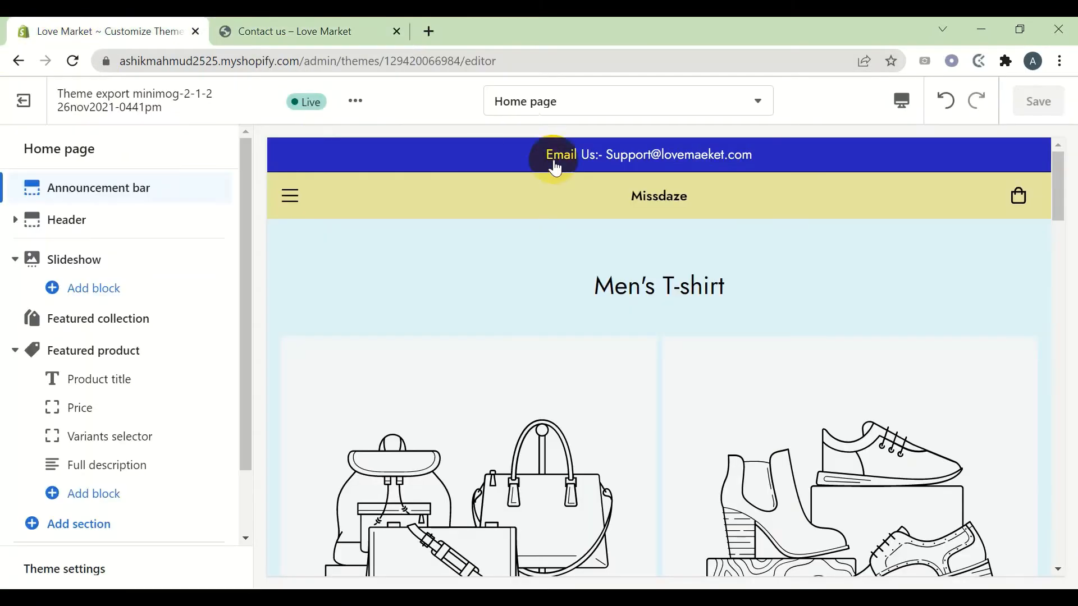
Open the Header settings and compare them with the storefront home page
{"action": "left_click", "coordinate": [106, 219]}
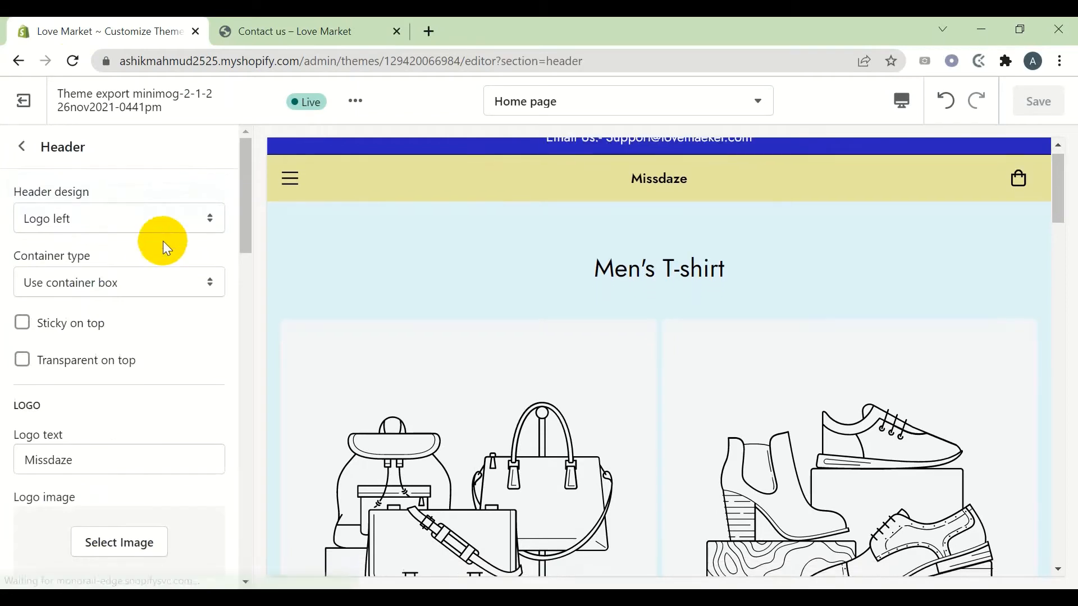
{"action": "scroll", "coordinate": [147, 390], "scroll_direction": "down", "scroll_amount": 3}
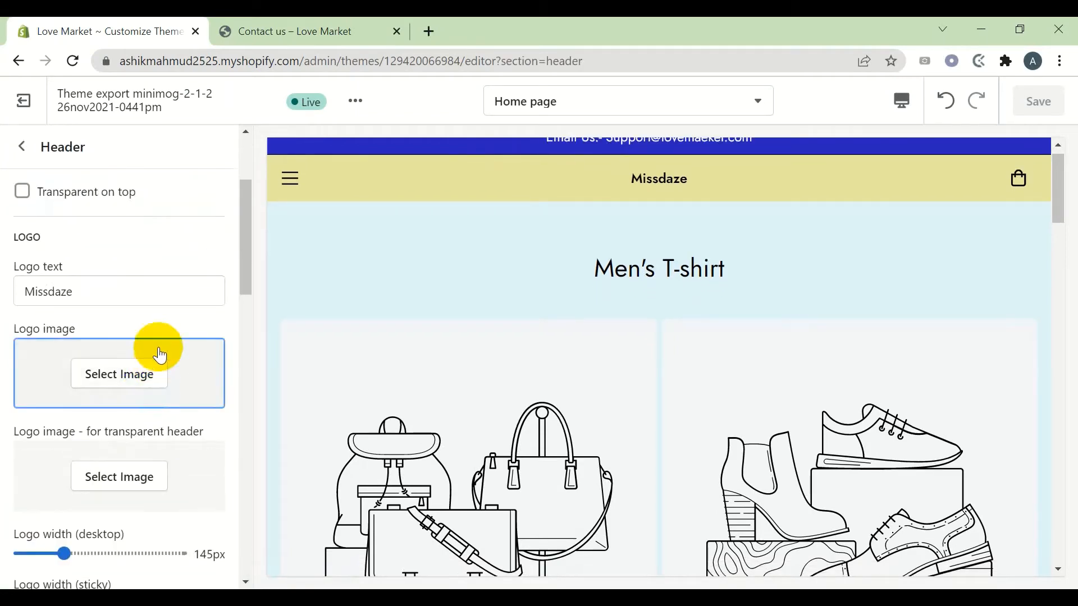
{"action": "scroll", "coordinate": [156, 349], "scroll_direction": "up", "scroll_amount": 2}
{"action": "scroll", "coordinate": [541, 305], "scroll_direction": "down", "scroll_amount": 3}
{"action": "scroll", "coordinate": [473, 257], "scroll_direction": "up", "scroll_amount": 4}
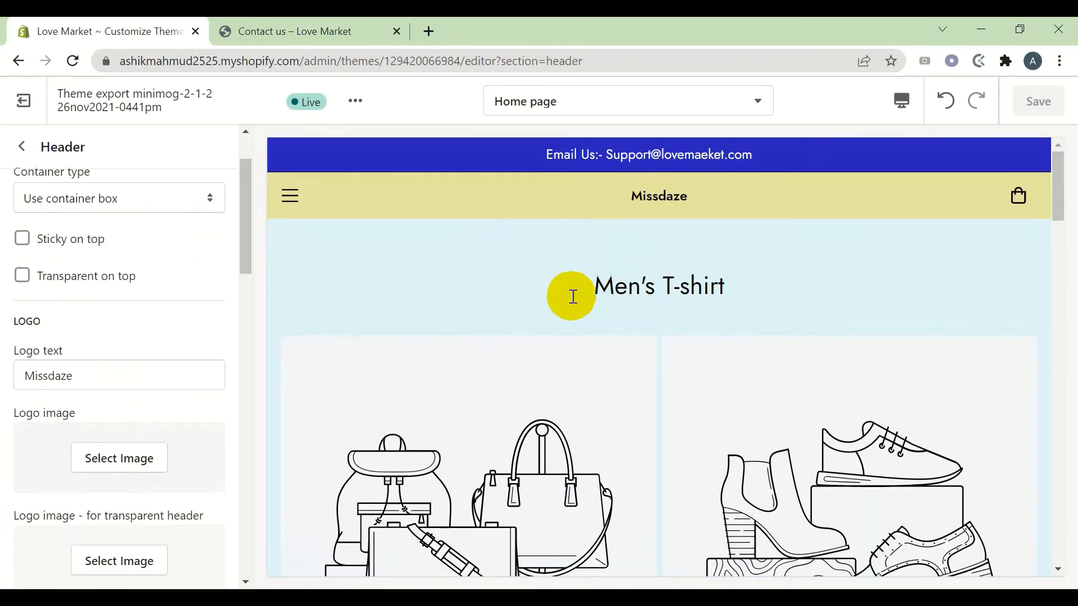
{"action": "left_click", "coordinate": [318, 24]}
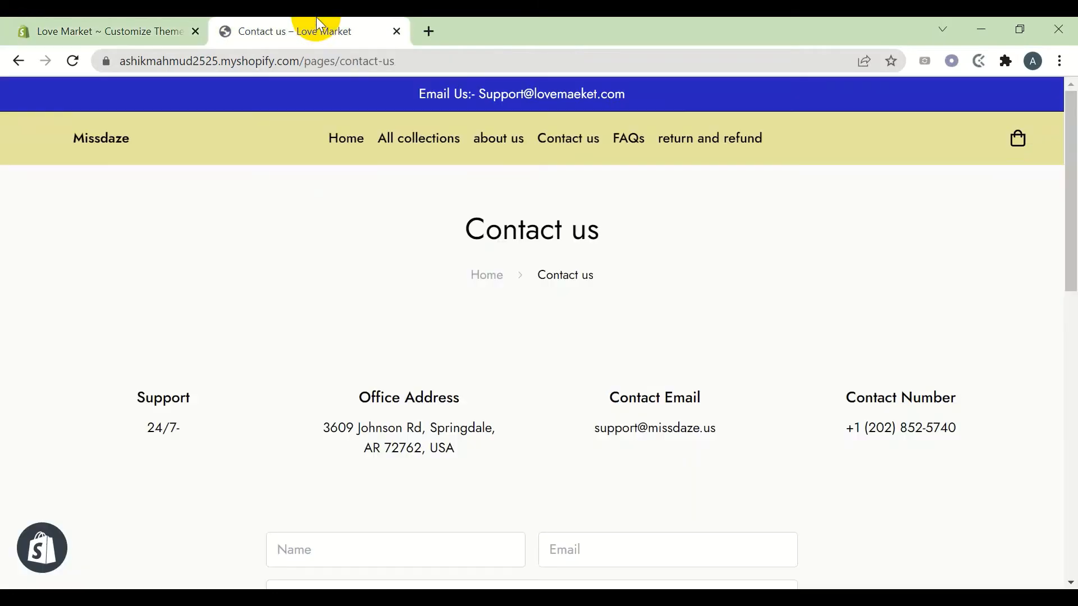
{"action": "left_click", "coordinate": [342, 142]}
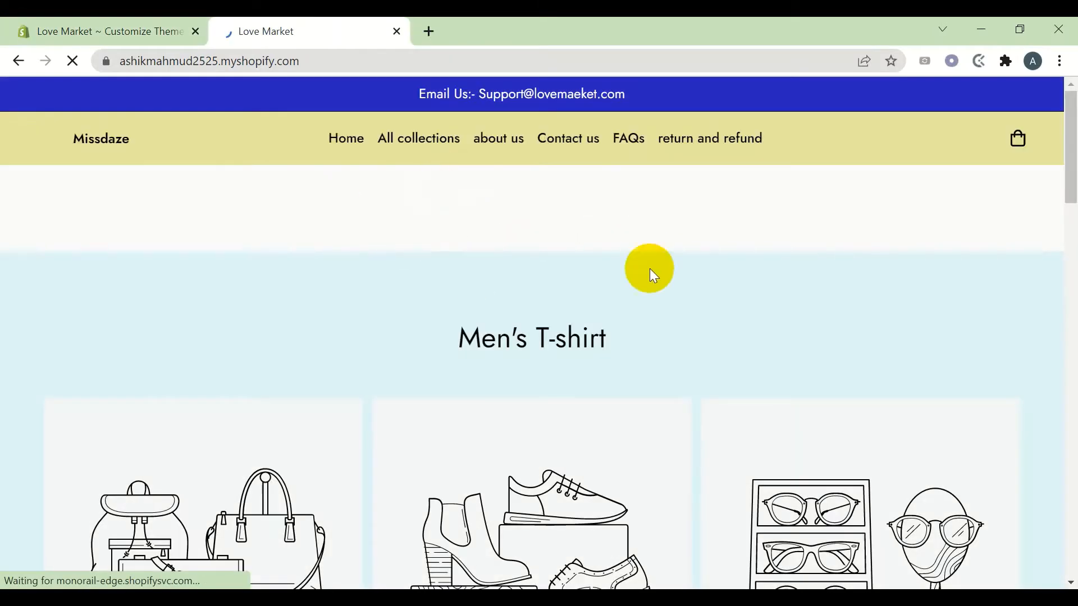
{"action": "left_click", "coordinate": [94, 26]}
Preview the red-bag photo as logo but close the library without applying it
{"action": "scroll", "coordinate": [108, 372], "scroll_direction": "down", "scroll_amount": 2}
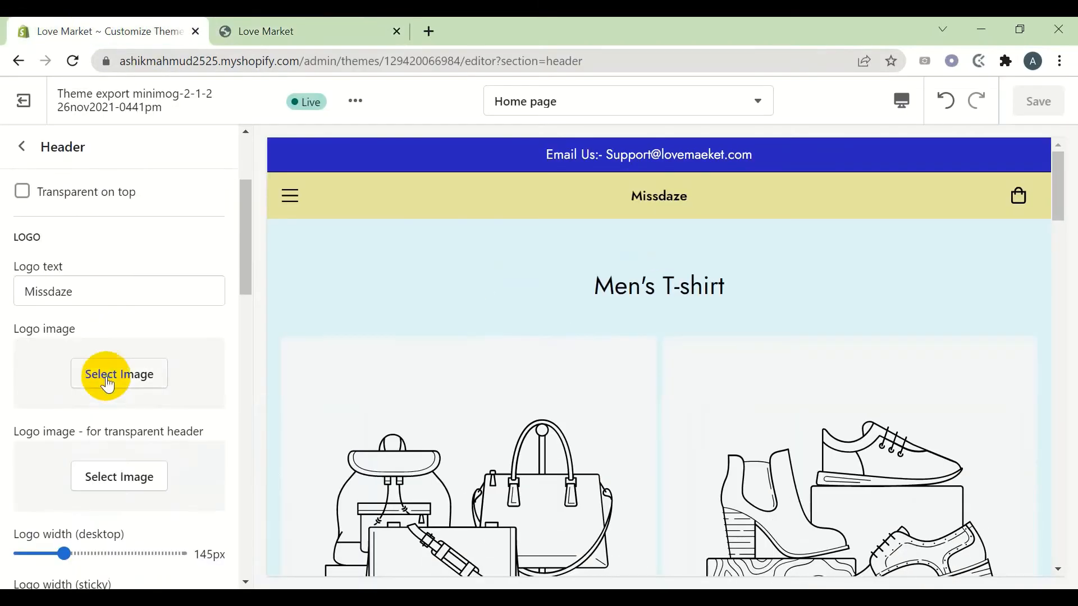
{"action": "left_click", "coordinate": [107, 373]}
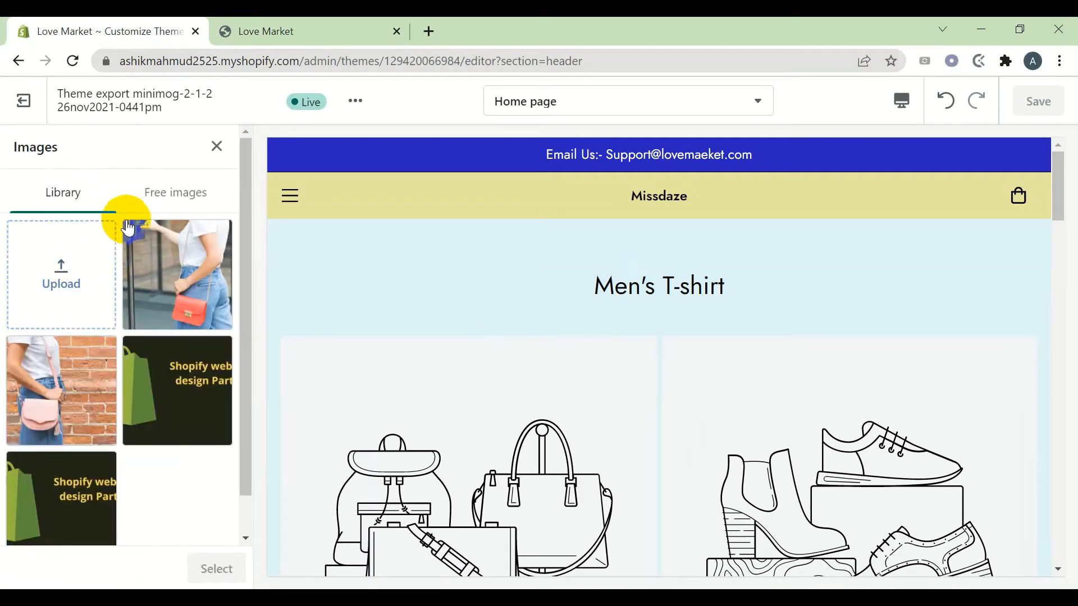
{"action": "left_click", "coordinate": [187, 279]}
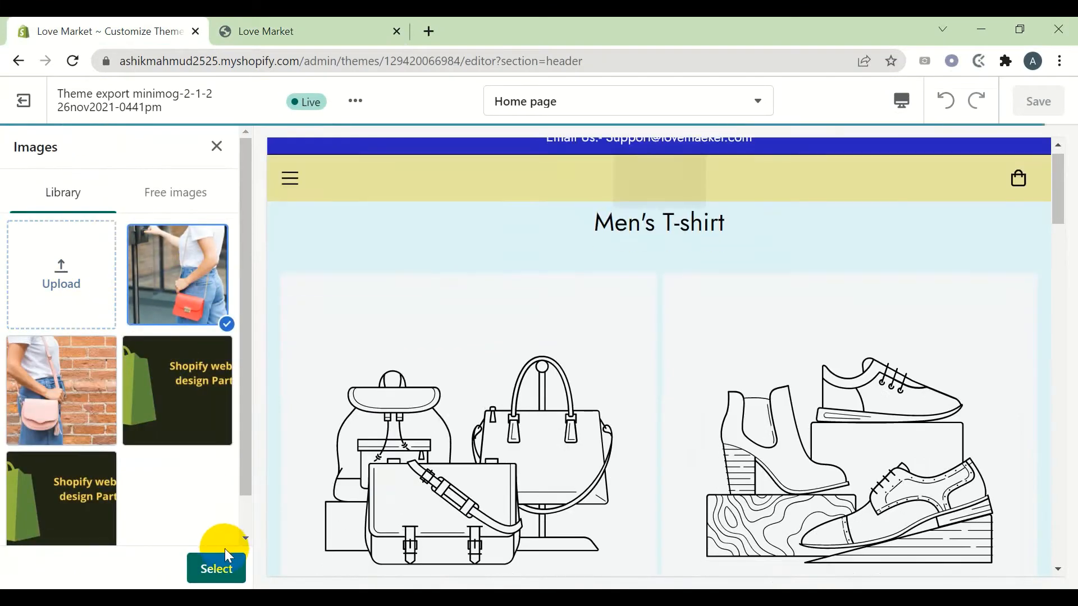
{"action": "left_click", "coordinate": [217, 147]}
{"action": "scroll", "coordinate": [45, 208], "scroll_direction": "up", "scroll_amount": 3}
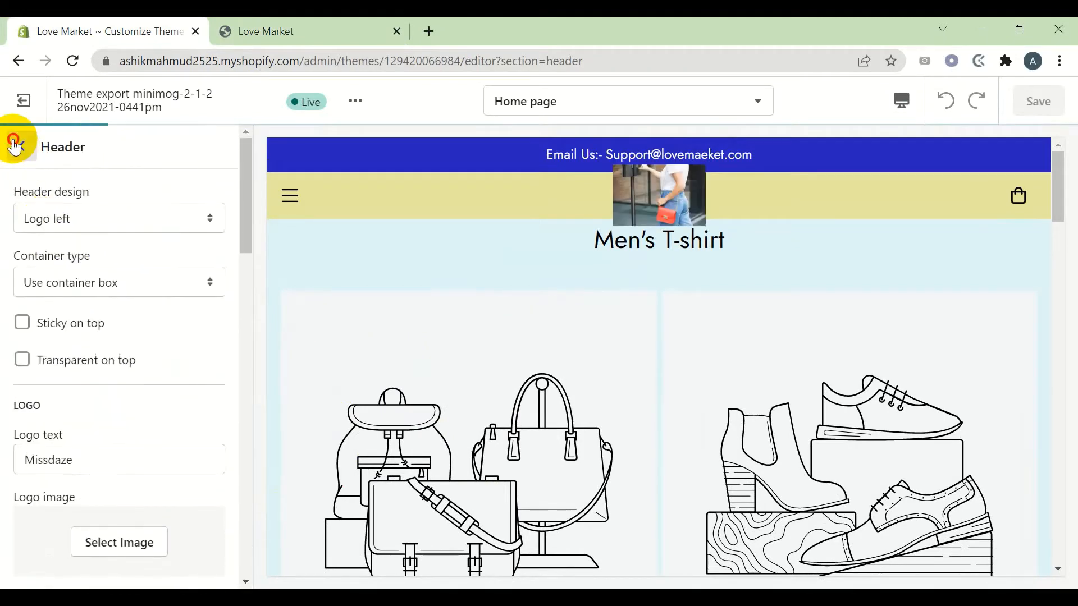
{"action": "left_click", "coordinate": [21, 147]}
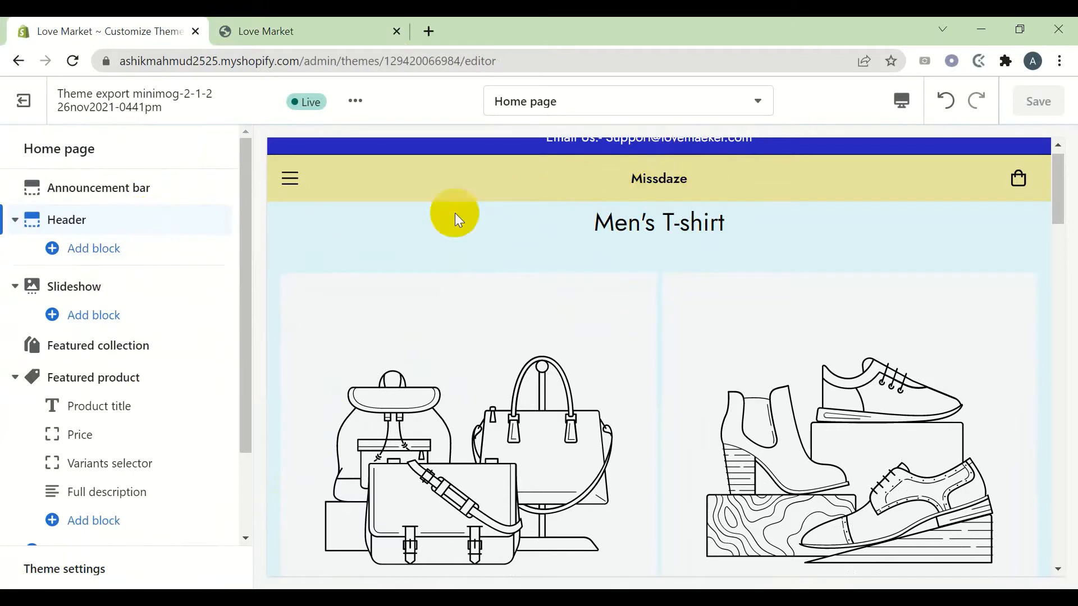
{"action": "left_click", "coordinate": [136, 229]}
{"action": "scroll", "coordinate": [91, 409], "scroll_direction": "down", "scroll_amount": 3}
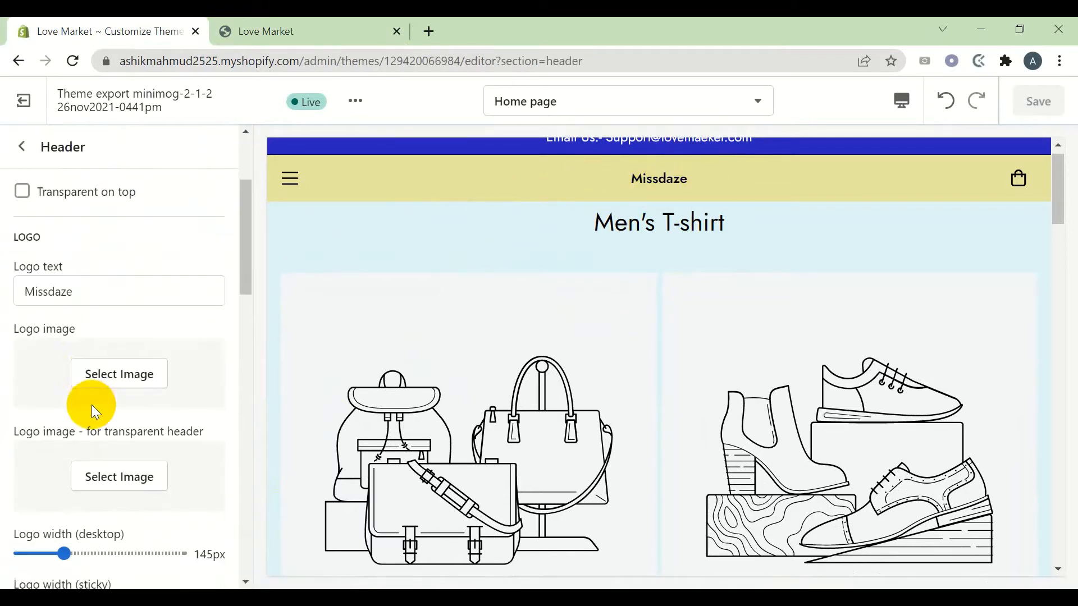
Replace the Missdaze logo text with 'Lovemaket', leaving no logo image assigned
{"action": "left_click_drag", "start_coordinate": [103, 292], "coordinate": [2, 306]}
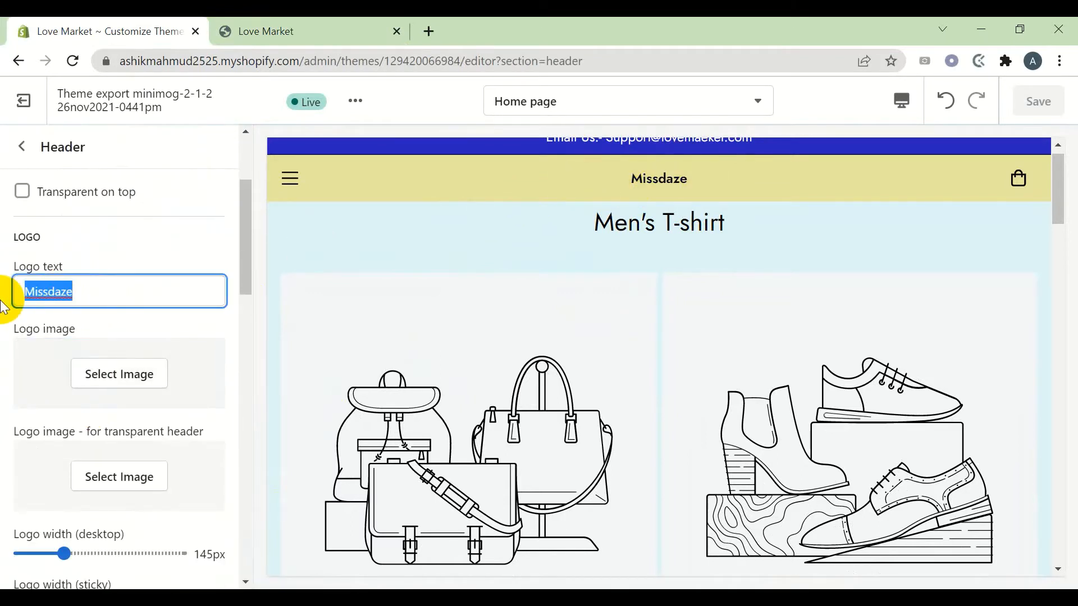
{"action": "type", "text": "Lovemaket"}
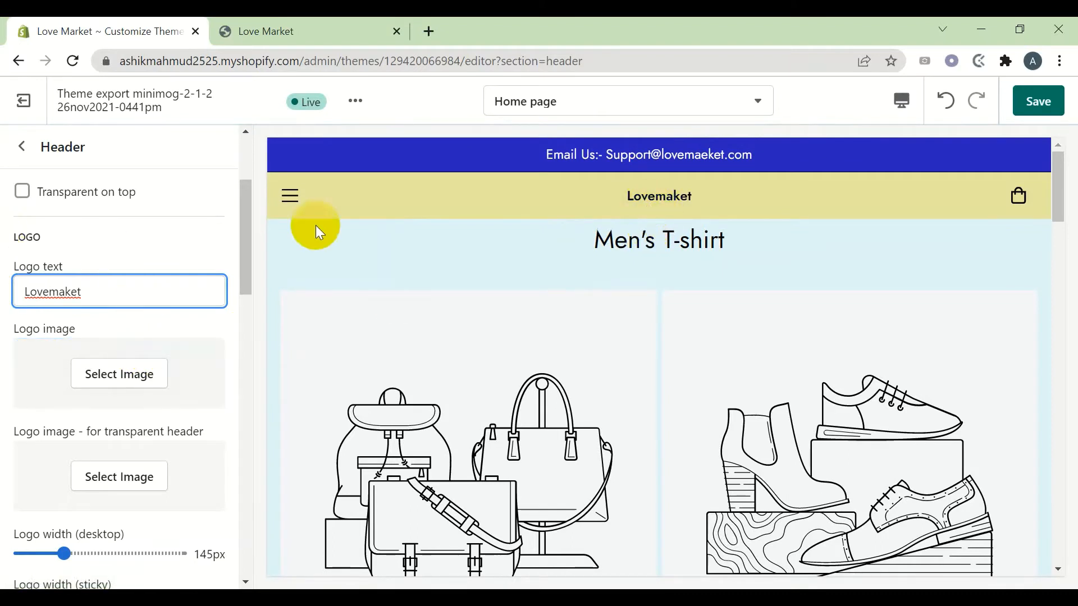
{"action": "left_click", "coordinate": [119, 374]}
{"action": "left_click", "coordinate": [189, 313]}
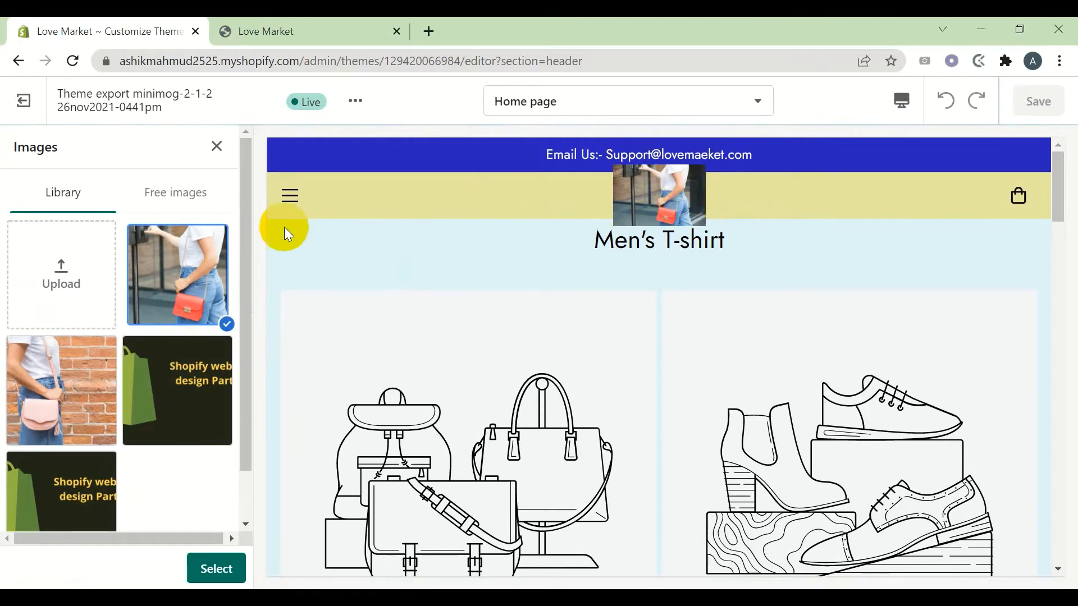
{"action": "left_click", "coordinate": [217, 145]}
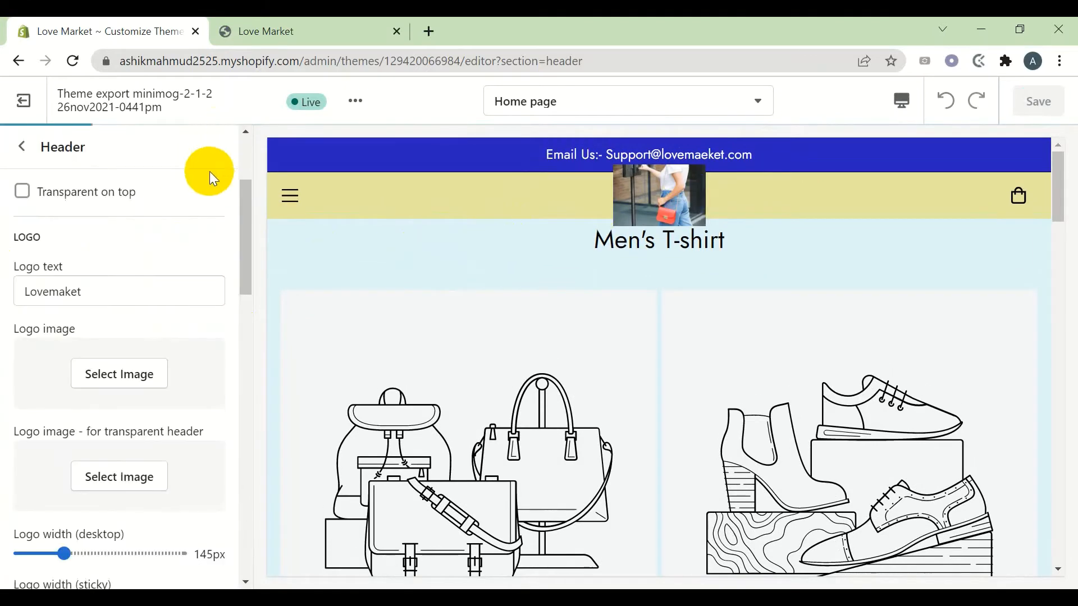
{"action": "scroll", "coordinate": [79, 320], "scroll_direction": "up", "scroll_amount": 3}
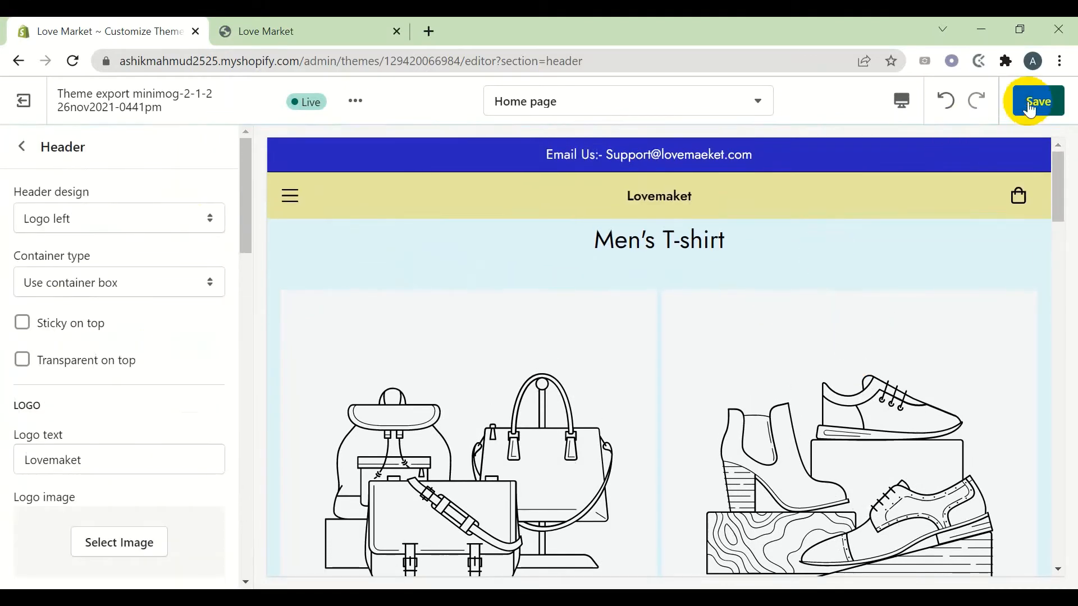
Save the Lovemaket logo, test the logo width sliders, return desktop width to 140px, and save
{"action": "left_click", "coordinate": [1035, 101]}
{"action": "scroll", "coordinate": [56, 393], "scroll_direction": "down", "scroll_amount": 1}
{"action": "scroll", "coordinate": [56, 419], "scroll_direction": "down", "scroll_amount": 9}
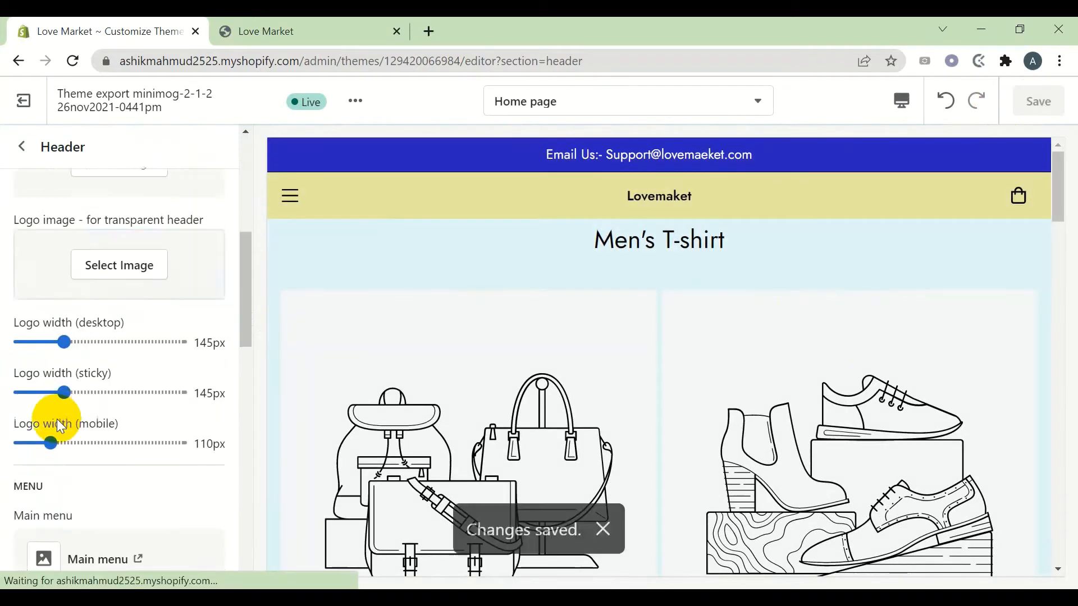
{"action": "scroll", "coordinate": [56, 419], "scroll_direction": "up", "scroll_amount": 2}
{"action": "scroll", "coordinate": [56, 419], "scroll_direction": "up", "scroll_amount": 2}
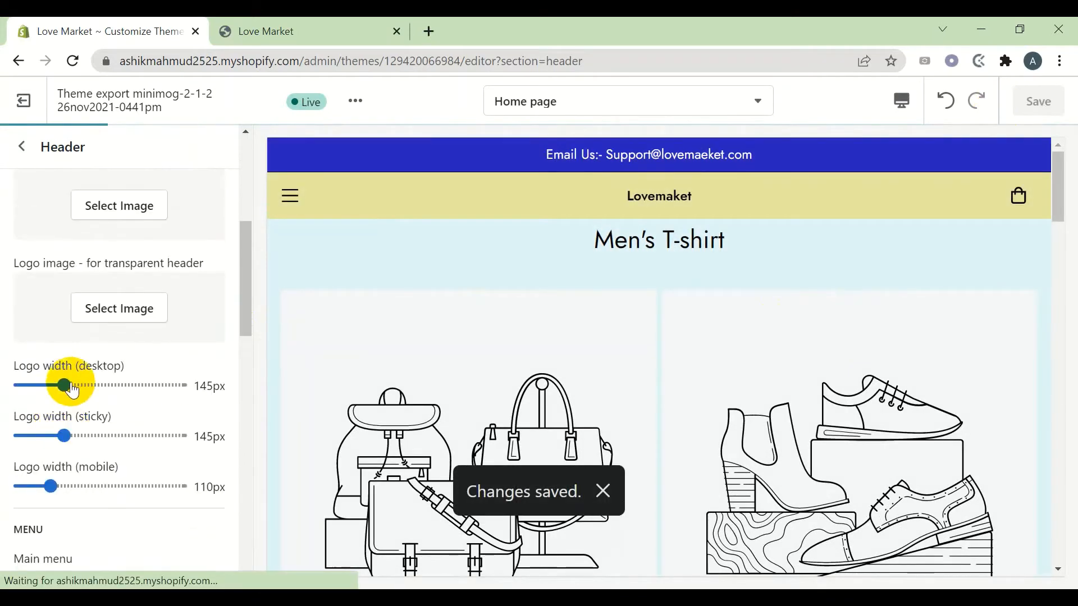
{"action": "left_click_drag", "start_coordinate": [64, 385], "coordinate": [102, 385]}
{"action": "left_click_drag", "start_coordinate": [64, 436], "coordinate": [103, 437]}
{"action": "left_click_drag", "start_coordinate": [101, 385], "coordinate": [64, 385]}
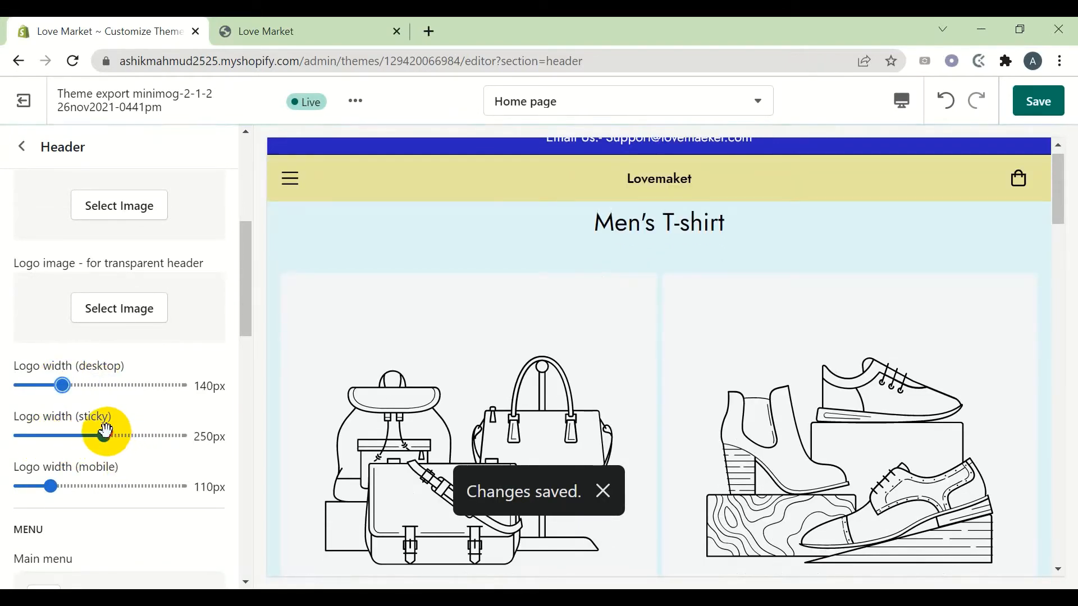
{"action": "left_click_drag", "start_coordinate": [103, 436], "coordinate": [64, 436]}
{"action": "scroll", "coordinate": [112, 443], "scroll_direction": "down", "scroll_amount": 4}
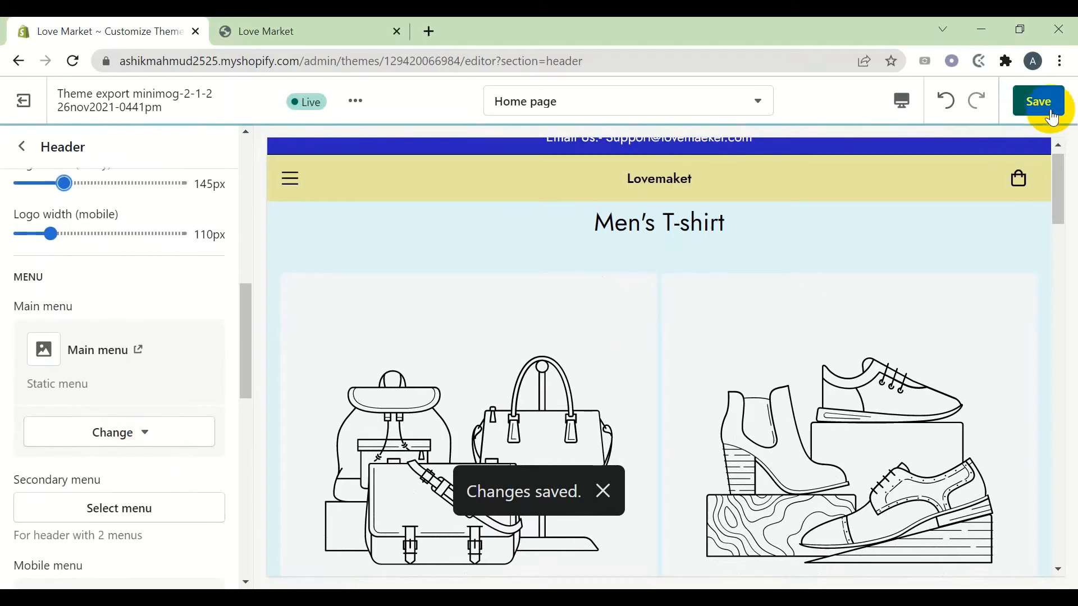
{"action": "left_click", "coordinate": [1038, 101]}
Reload the live storefront to confirm the Lovemaket logo, then return to the home sections
{"action": "left_click", "coordinate": [318, 24]}
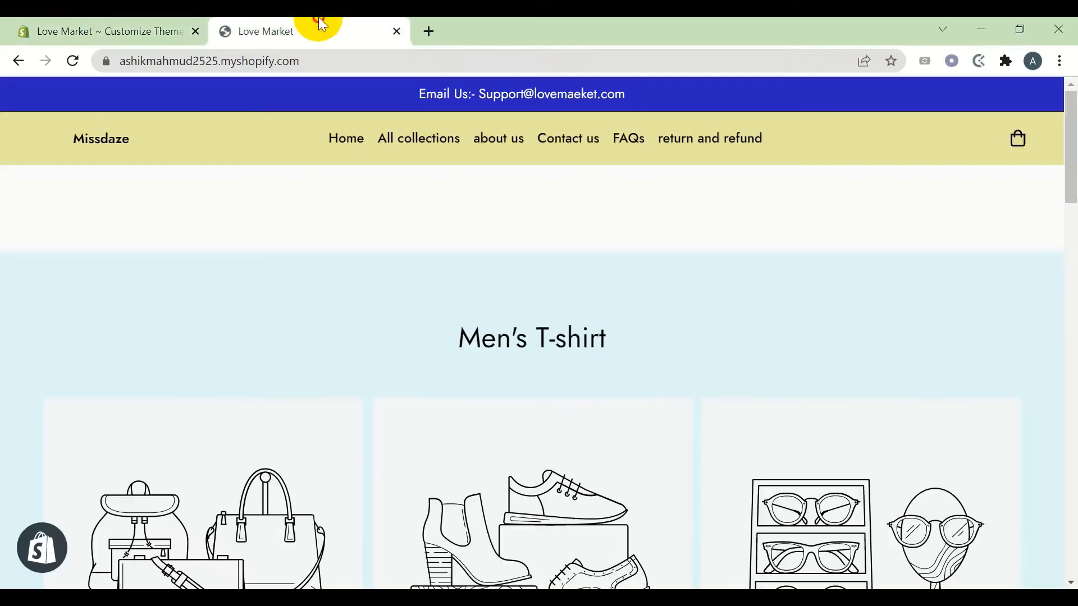
{"action": "left_click", "coordinate": [72, 69]}
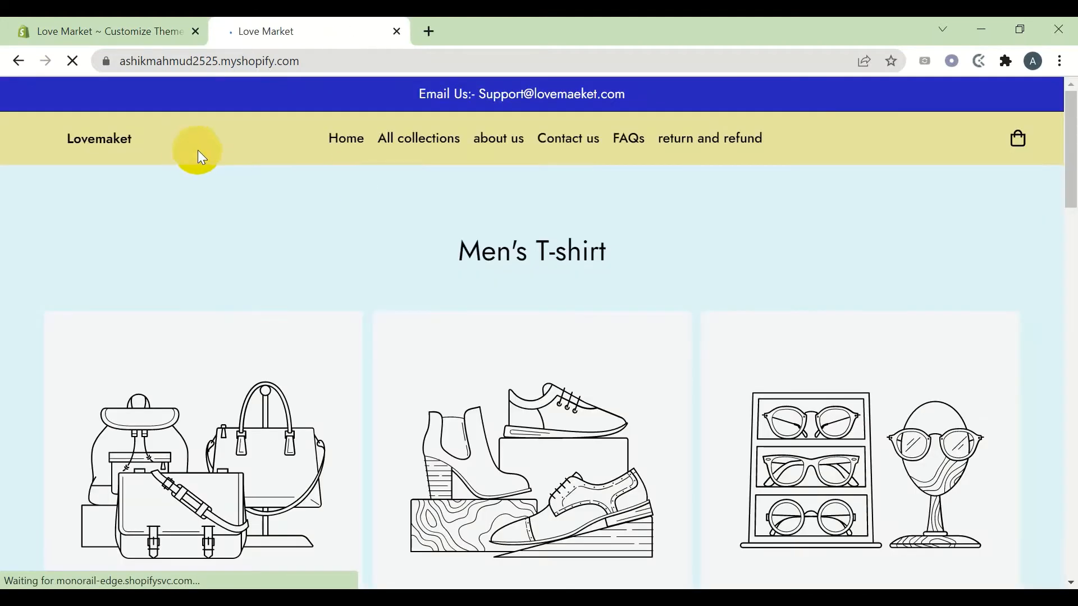
{"action": "left_click", "coordinate": [42, 24]}
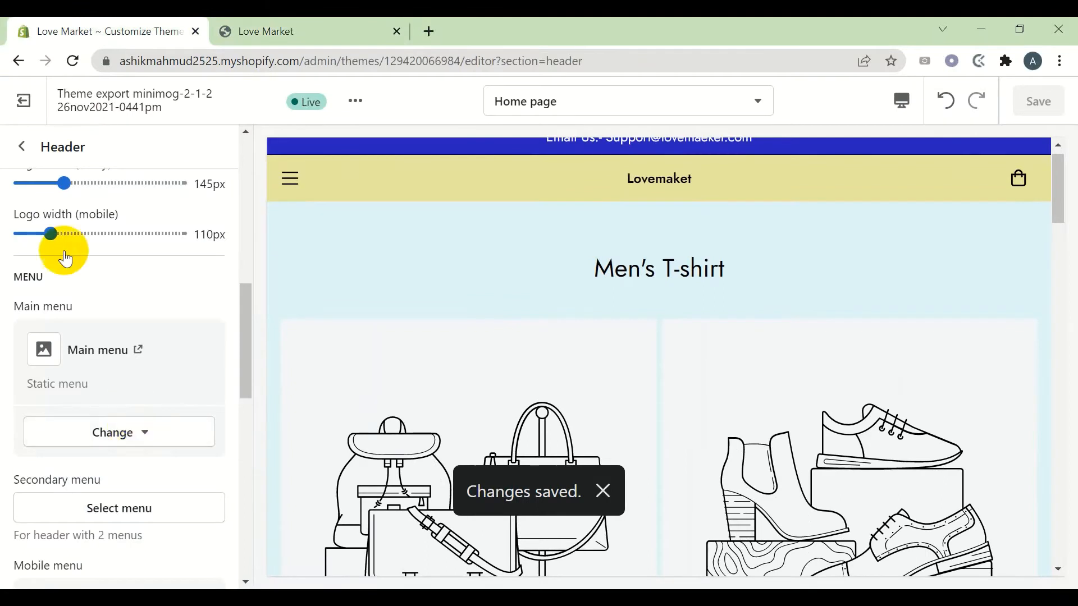
{"action": "left_click", "coordinate": [21, 149]}
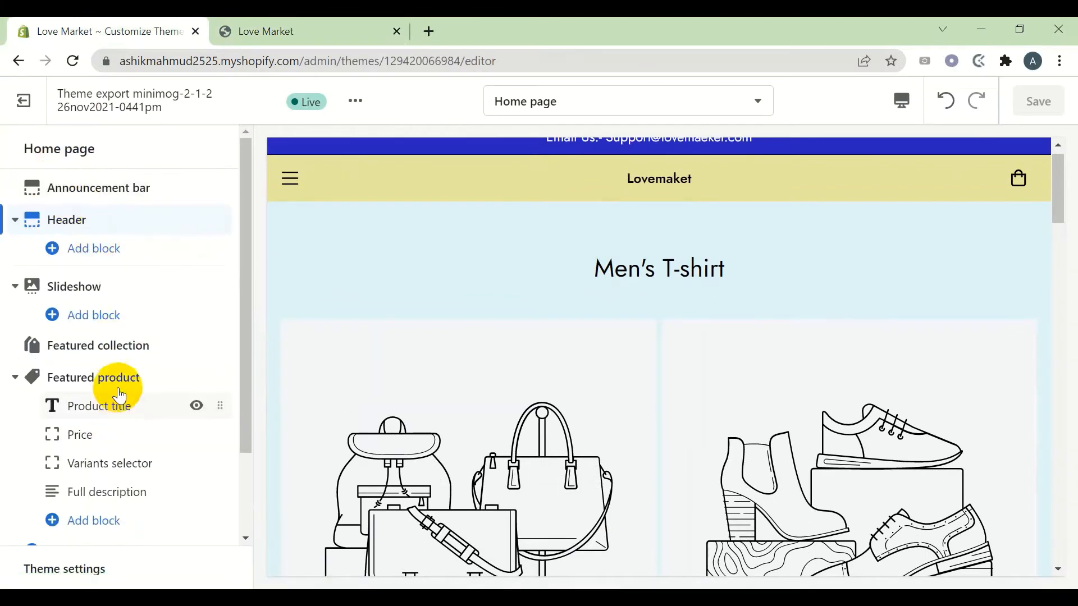
{"action": "left_click", "coordinate": [128, 287]}
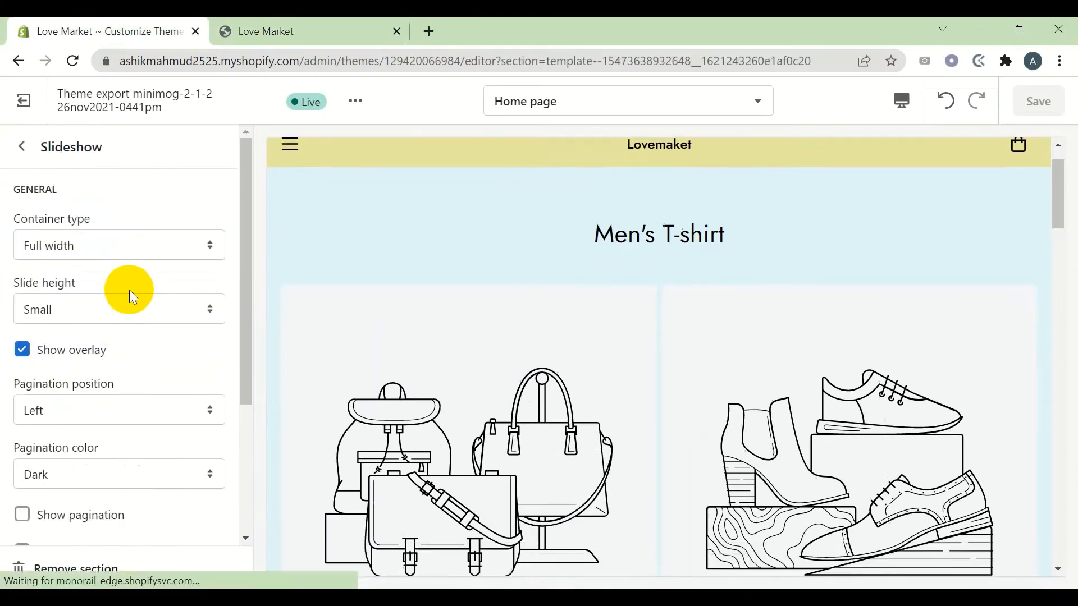
{"action": "key", "text": "ctrl+Tab"}
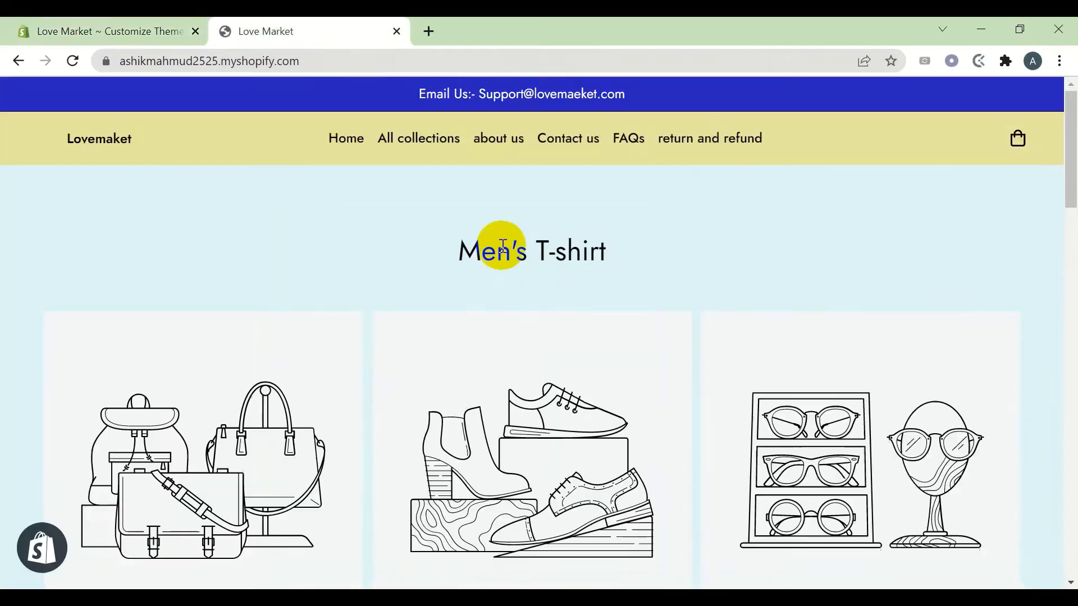
{"action": "left_click", "coordinate": [139, 31]}
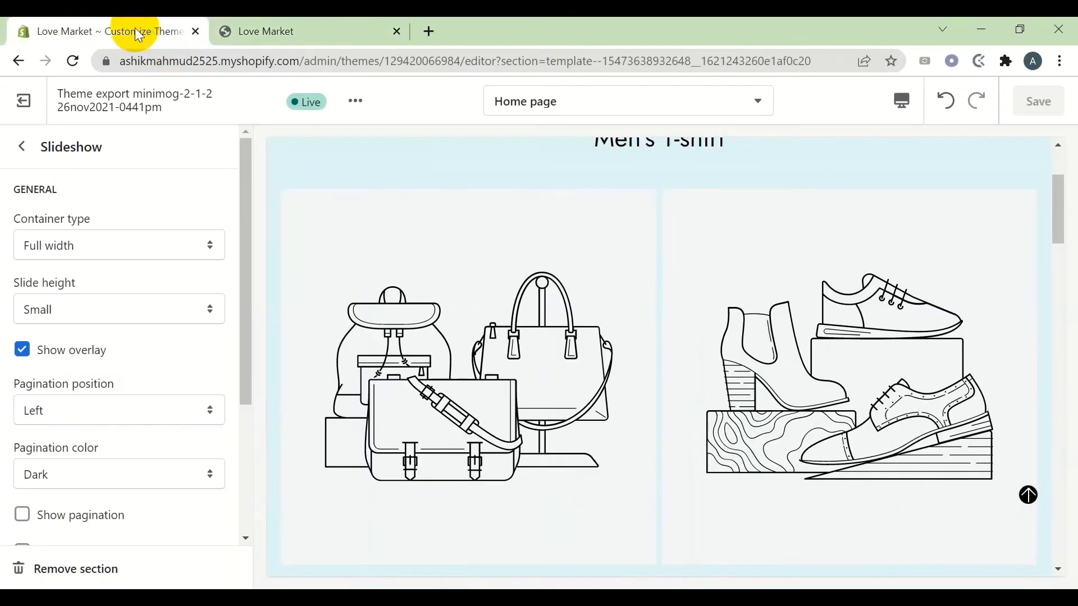
{"action": "scroll", "coordinate": [152, 428], "scroll_direction": "down", "scroll_amount": 3}
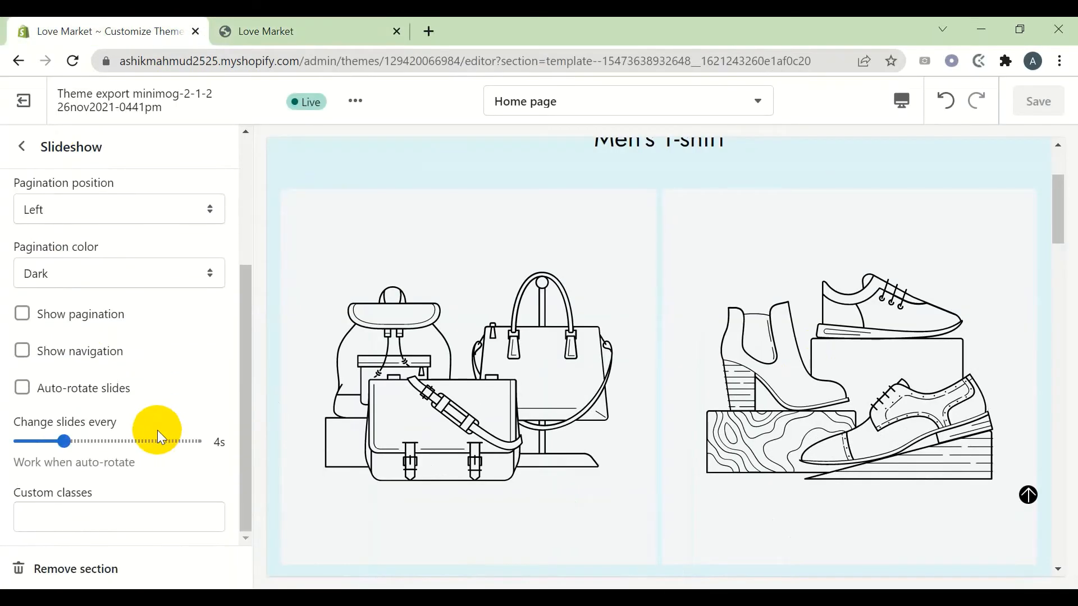
{"action": "scroll", "coordinate": [157, 430], "scroll_direction": "up", "scroll_amount": 3}
{"action": "left_click", "coordinate": [20, 147]}
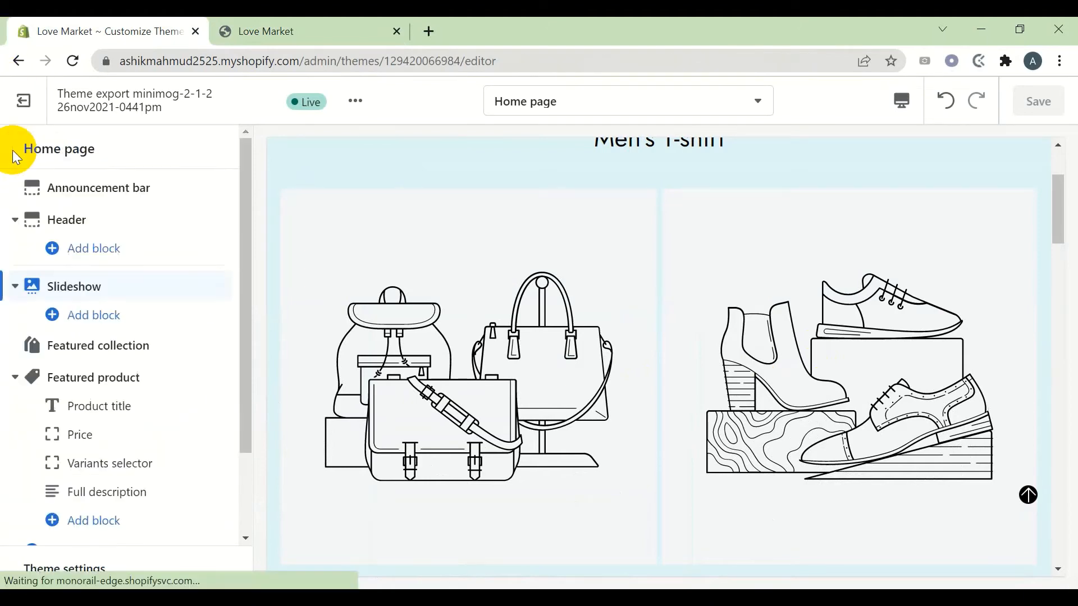
{"action": "left_click", "coordinate": [141, 322]}
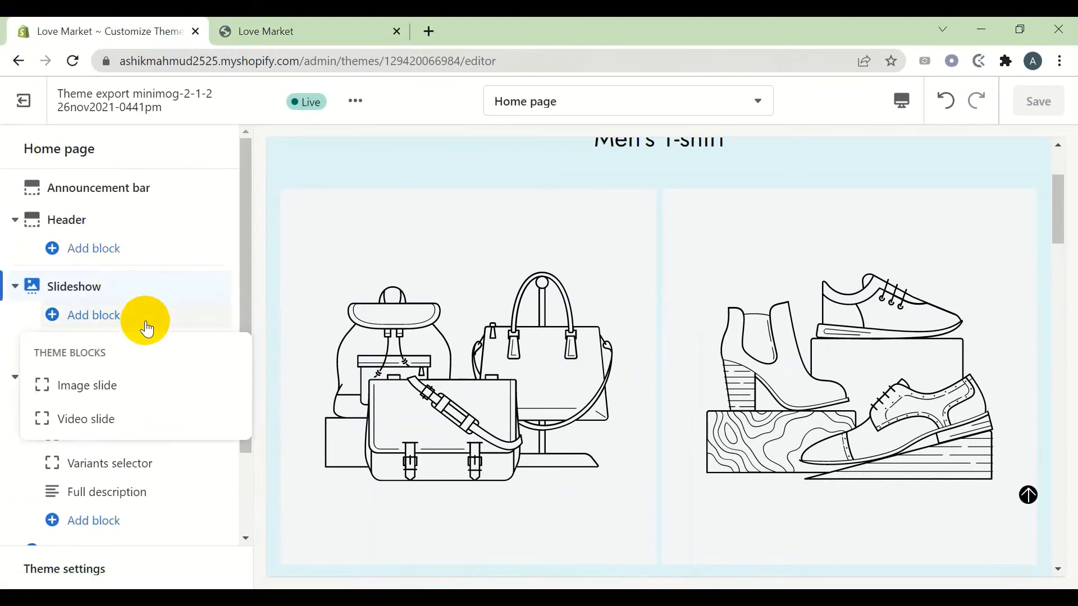
{"action": "left_click", "coordinate": [128, 400]}
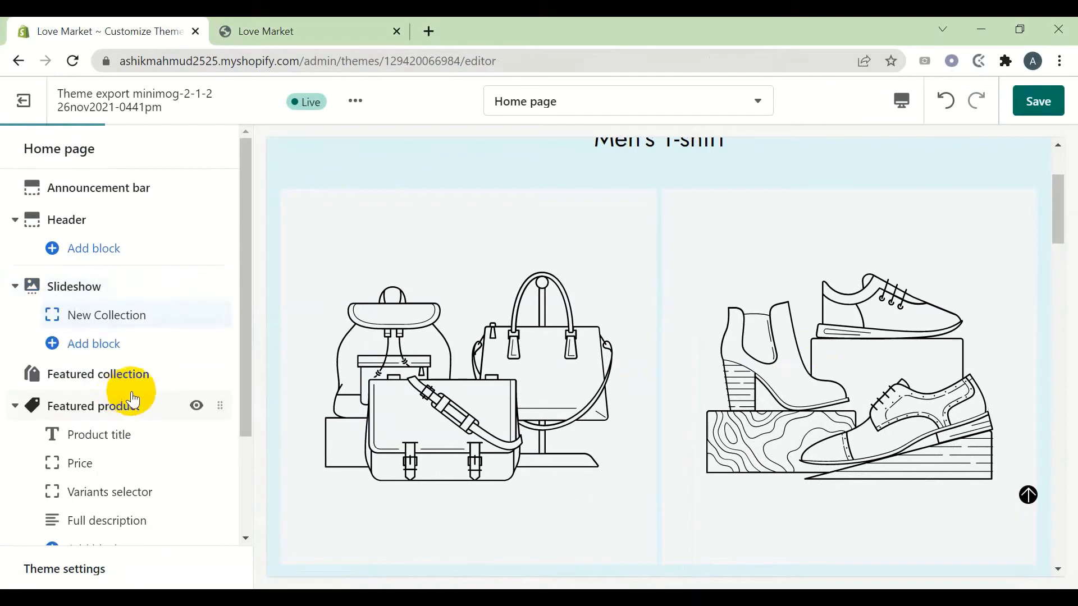
{"action": "left_click", "coordinate": [119, 343]}
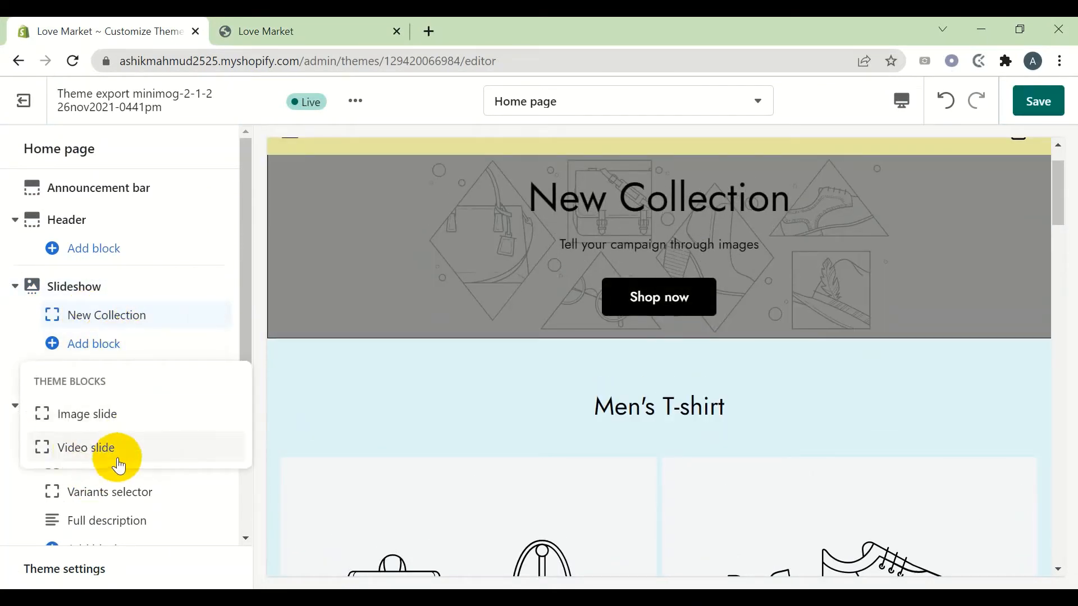
{"action": "left_click", "coordinate": [136, 313]}
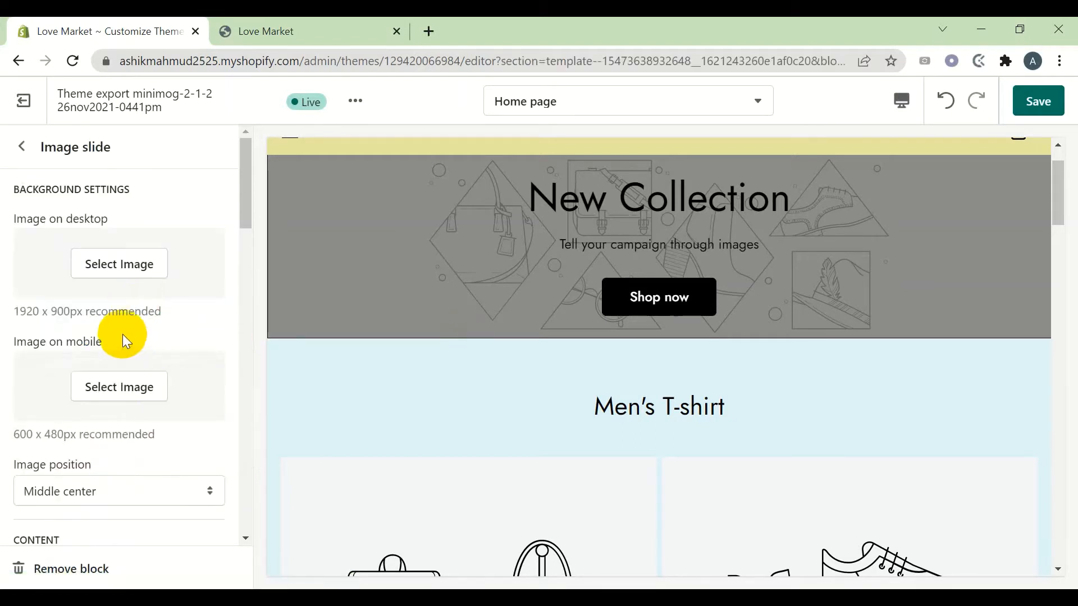
{"action": "left_click", "coordinate": [114, 275]}
{"action": "left_click", "coordinate": [216, 284]}
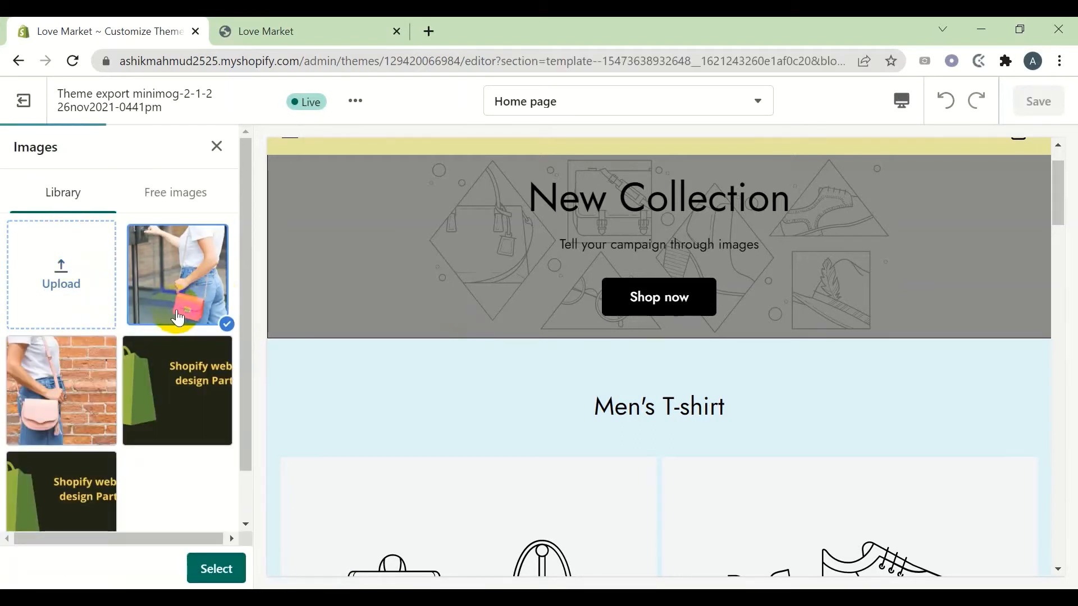
{"action": "left_click", "coordinate": [224, 564]}
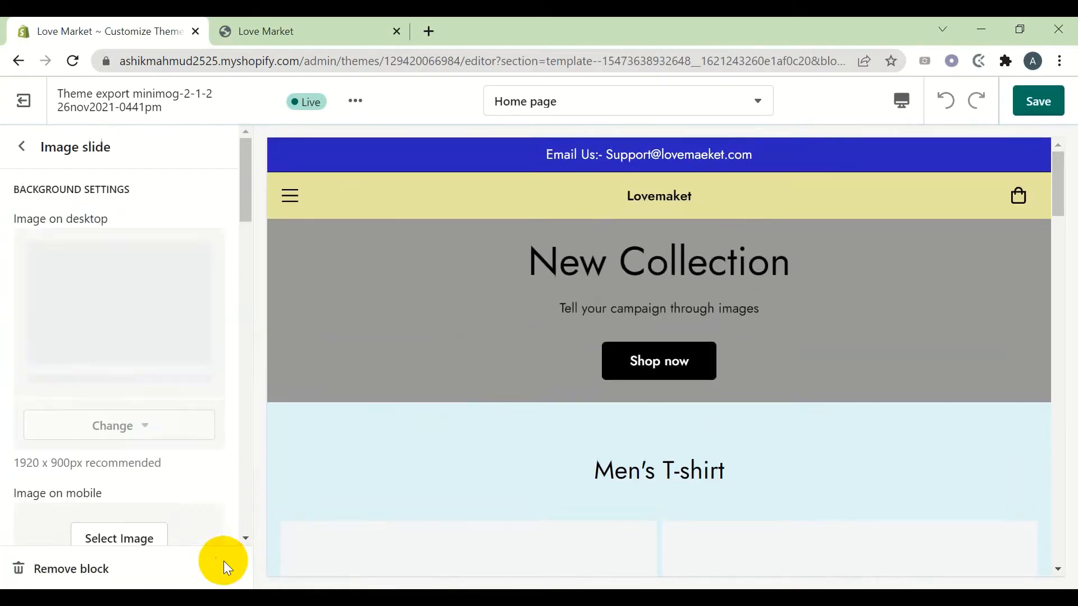
{"action": "scroll", "coordinate": [141, 466], "scroll_direction": "down", "scroll_amount": 2}
Set the red-bag photo as the slide's mobile image and save
{"action": "left_click", "coordinate": [116, 456]}
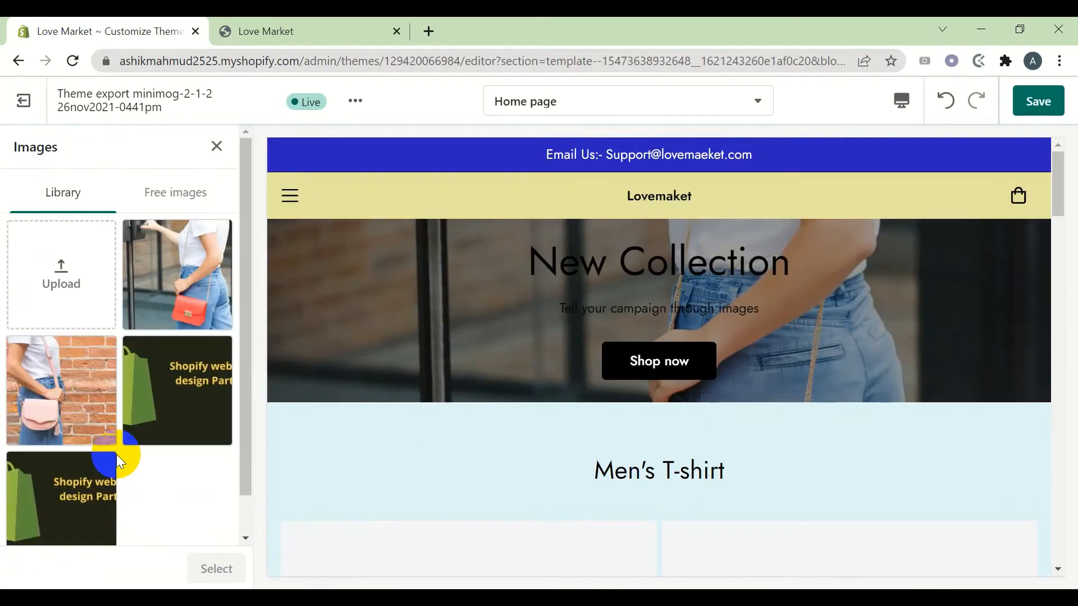
{"action": "left_click", "coordinate": [170, 278]}
{"action": "left_click", "coordinate": [216, 569]}
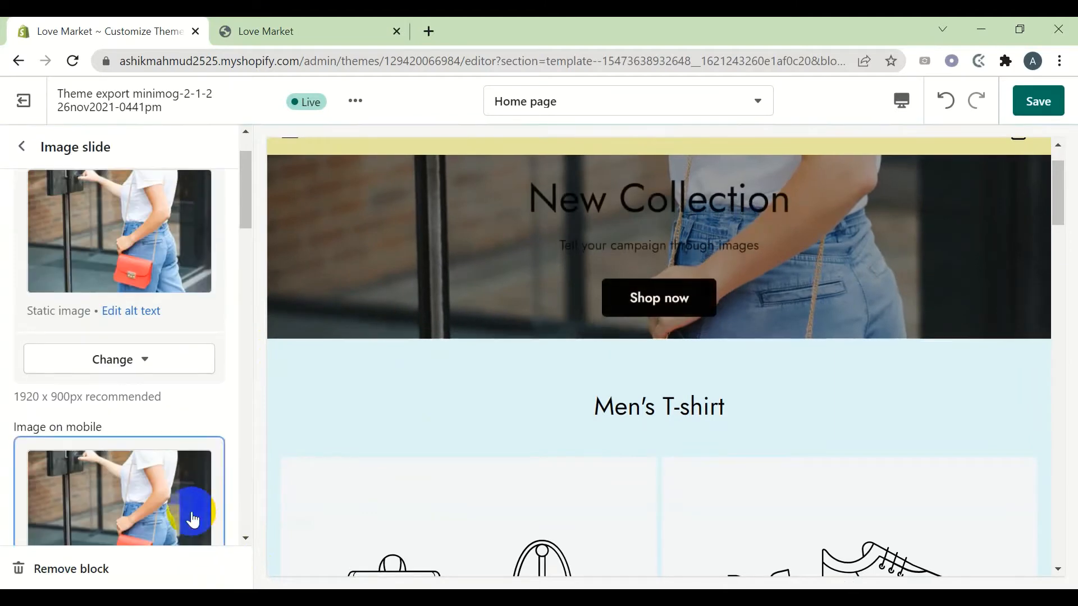
{"action": "scroll", "coordinate": [107, 265], "scroll_direction": "down", "scroll_amount": 1}
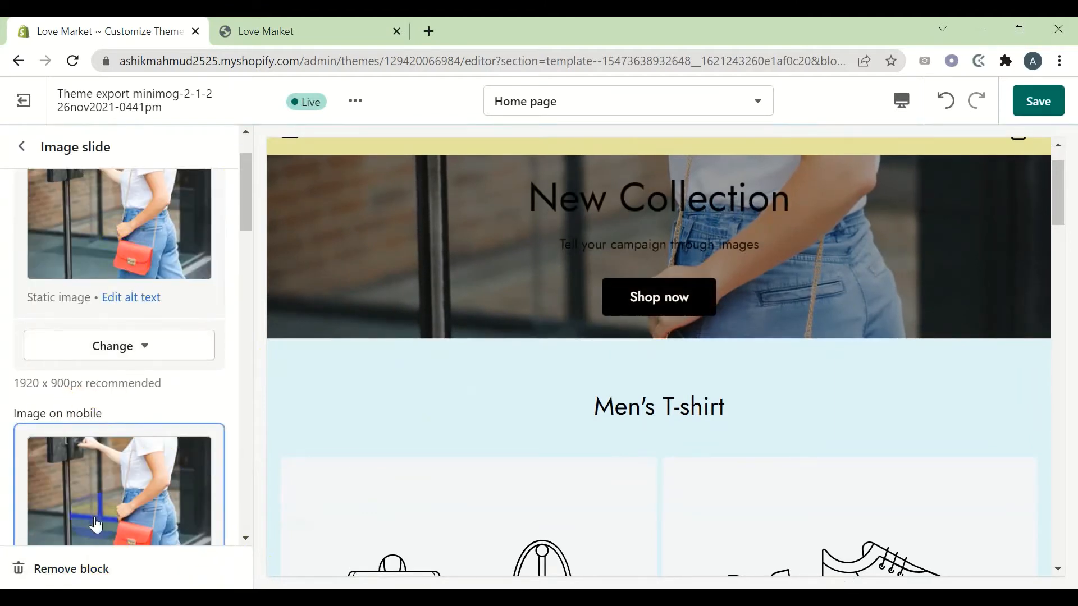
{"action": "scroll", "coordinate": [90, 505], "scroll_direction": "down", "scroll_amount": 3}
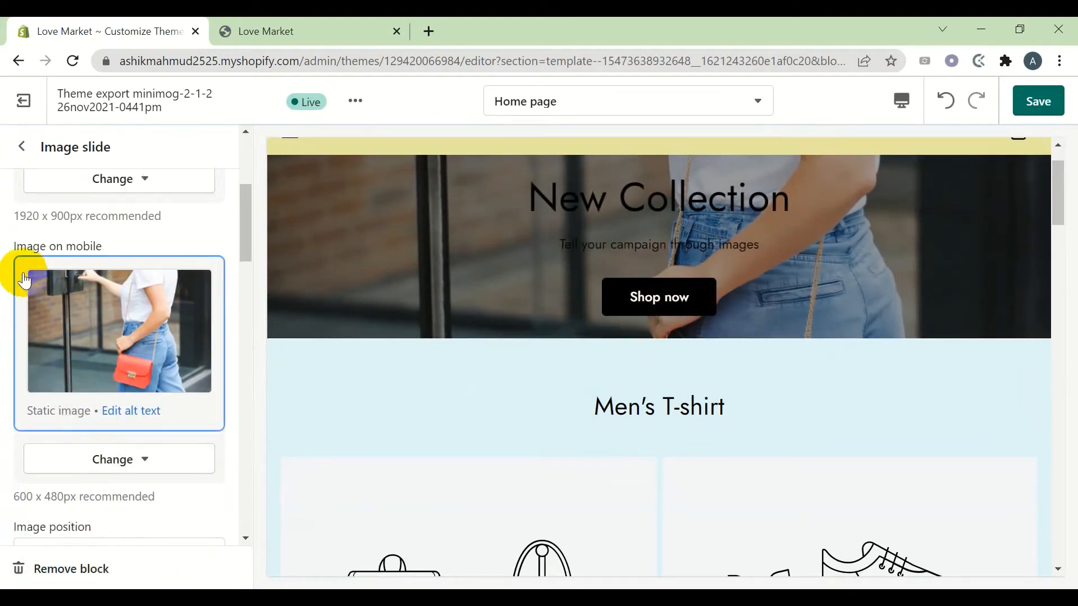
{"action": "scroll", "coordinate": [113, 268], "scroll_direction": "up", "scroll_amount": 5}
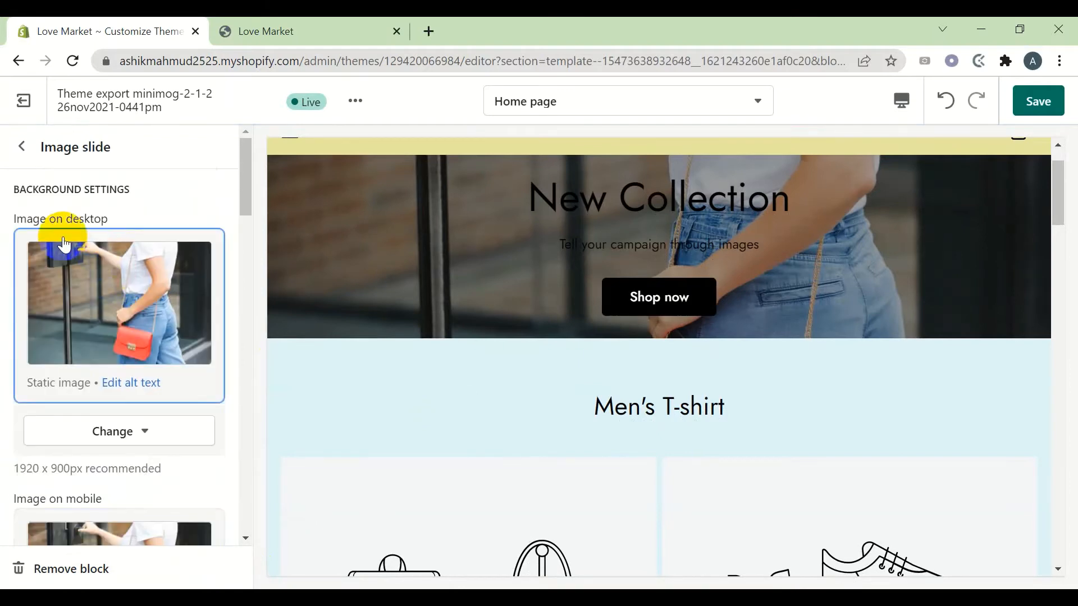
{"action": "left_click", "coordinate": [1037, 103]}
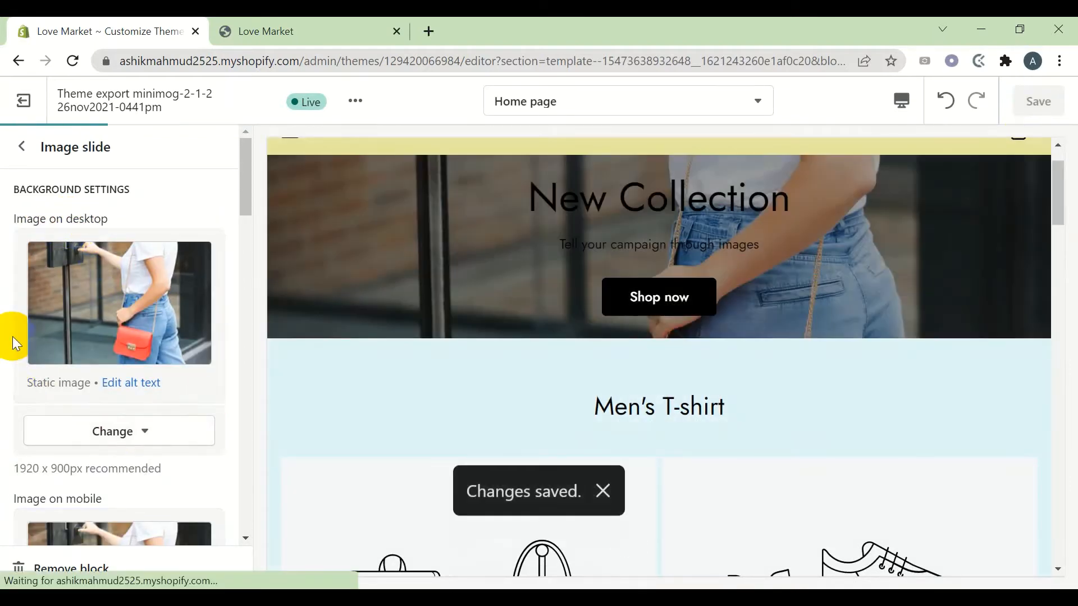
Review the Slideshow section settings: Full width with Small slide height
{"action": "left_click", "coordinate": [37, 152]}
{"action": "left_click", "coordinate": [75, 286]}
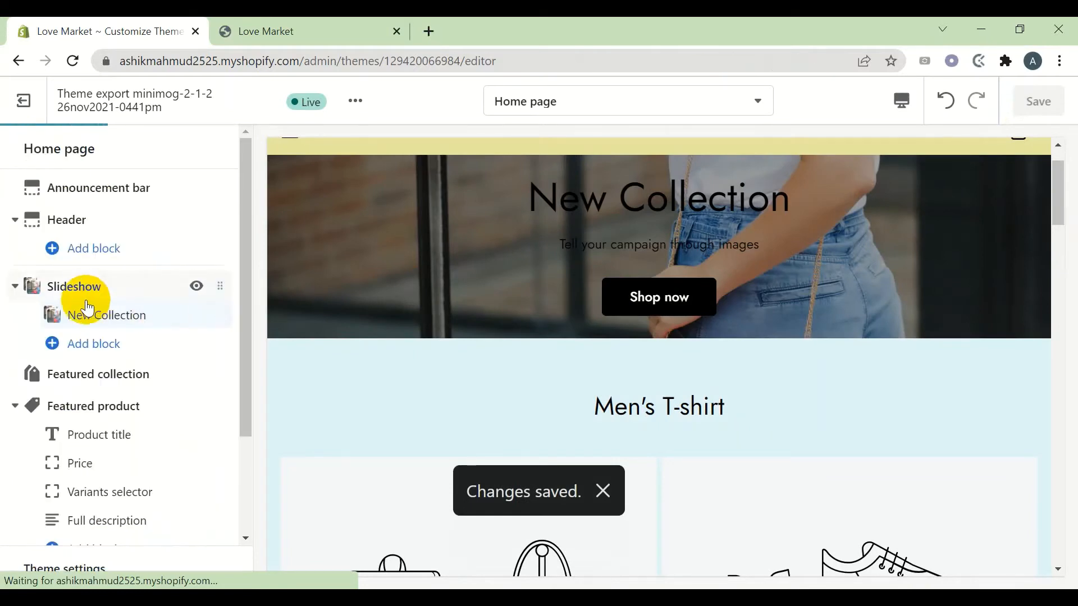
{"action": "scroll", "coordinate": [567, 259], "scroll_direction": "up", "scroll_amount": 2}
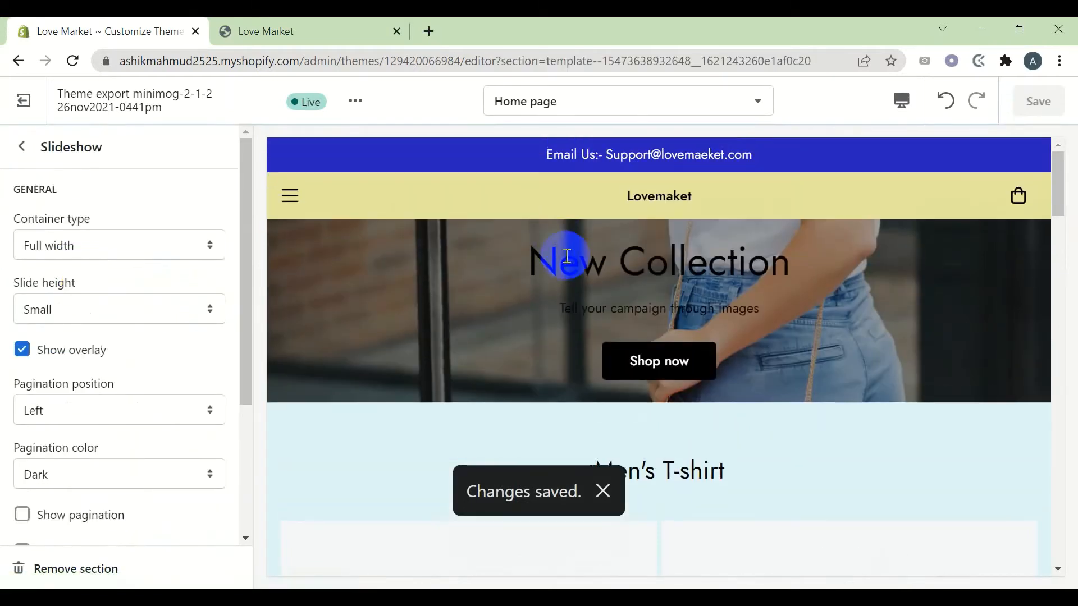
{"action": "scroll", "coordinate": [66, 371], "scroll_direction": "down", "scroll_amount": 3}
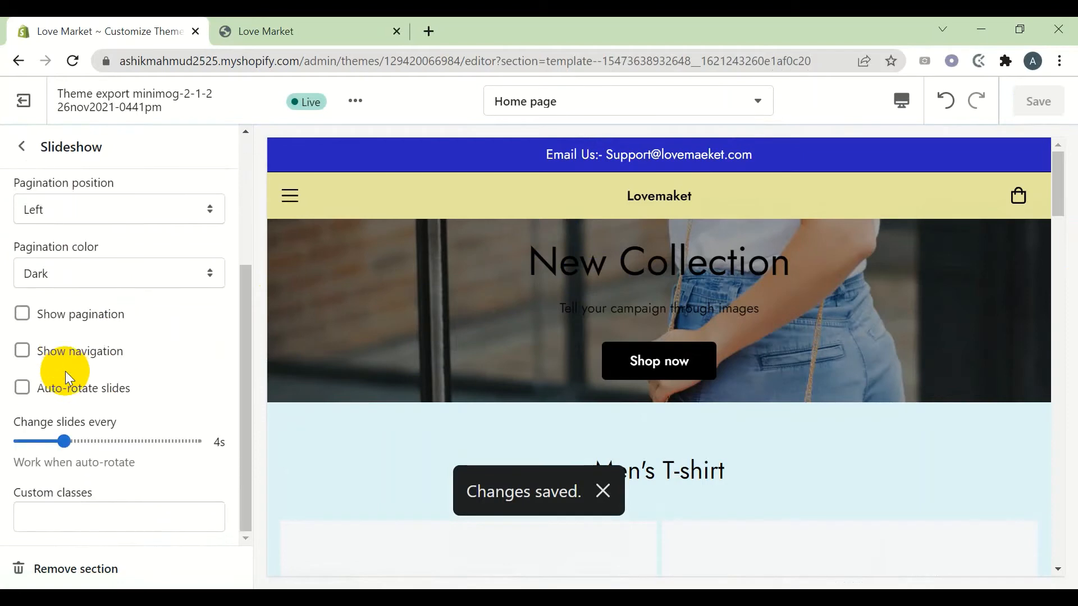
{"action": "scroll", "coordinate": [65, 371], "scroll_direction": "up", "scroll_amount": 3}
{"action": "left_click", "coordinate": [22, 146]}
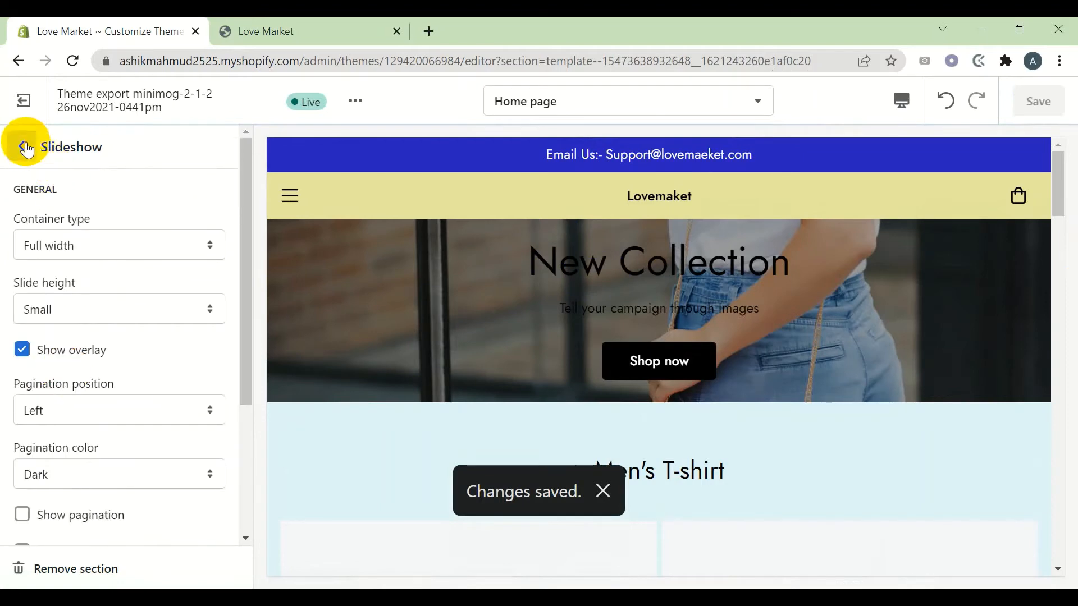
Change the New Collection slide heading to 'Happy shopping'
{"action": "left_click", "coordinate": [122, 318]}
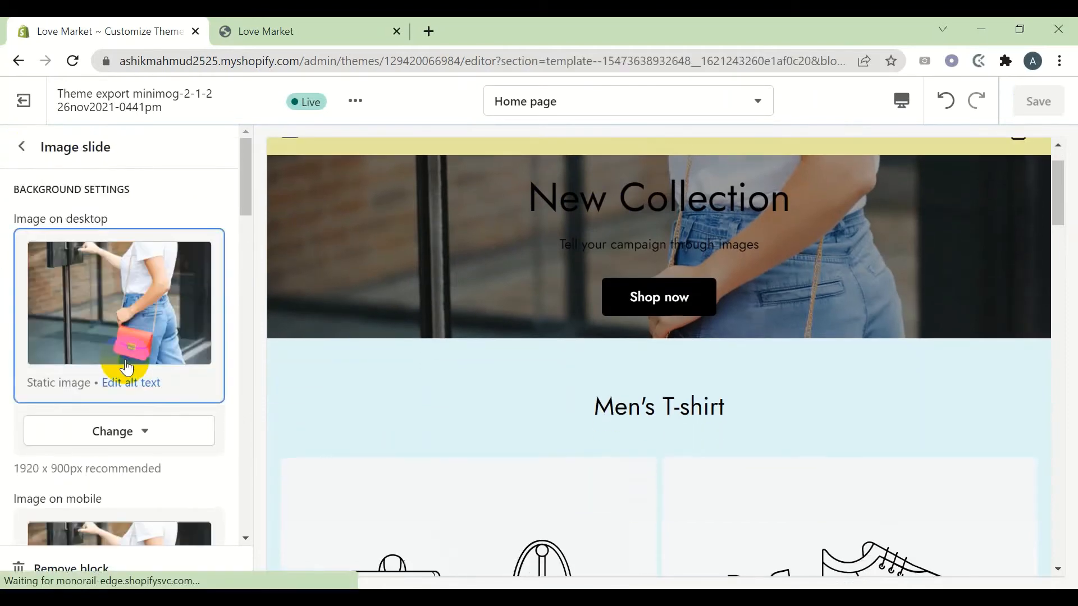
{"action": "scroll", "coordinate": [121, 364], "scroll_direction": "down", "scroll_amount": 8}
{"action": "scroll", "coordinate": [131, 377], "scroll_direction": "down", "scroll_amount": 6}
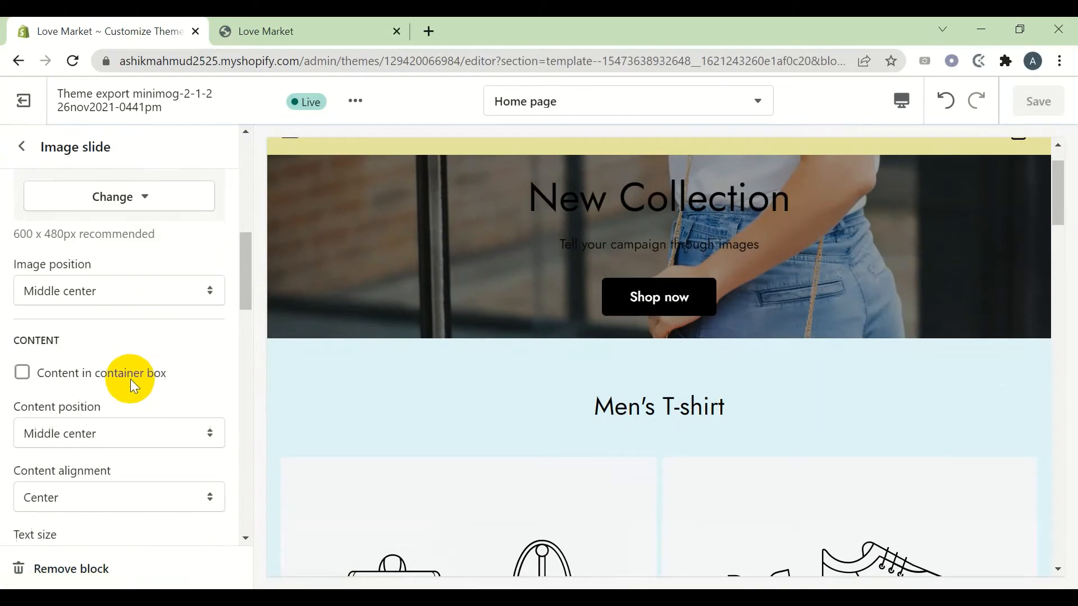
{"action": "scroll", "coordinate": [137, 396], "scroll_direction": "down", "scroll_amount": 3}
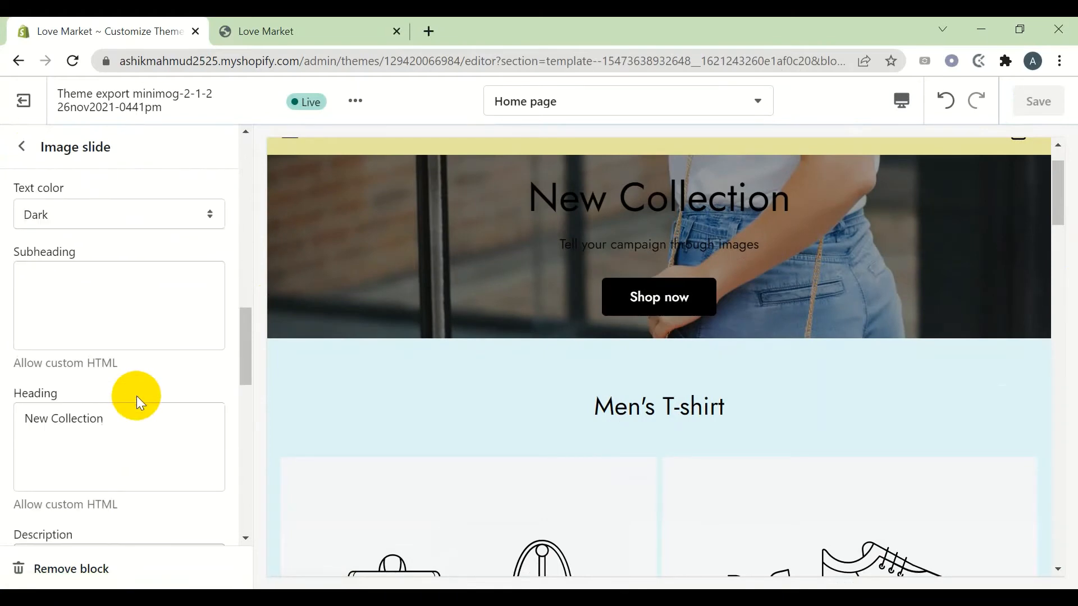
{"action": "left_click_drag", "start_coordinate": [150, 428], "coordinate": [2, 435]}
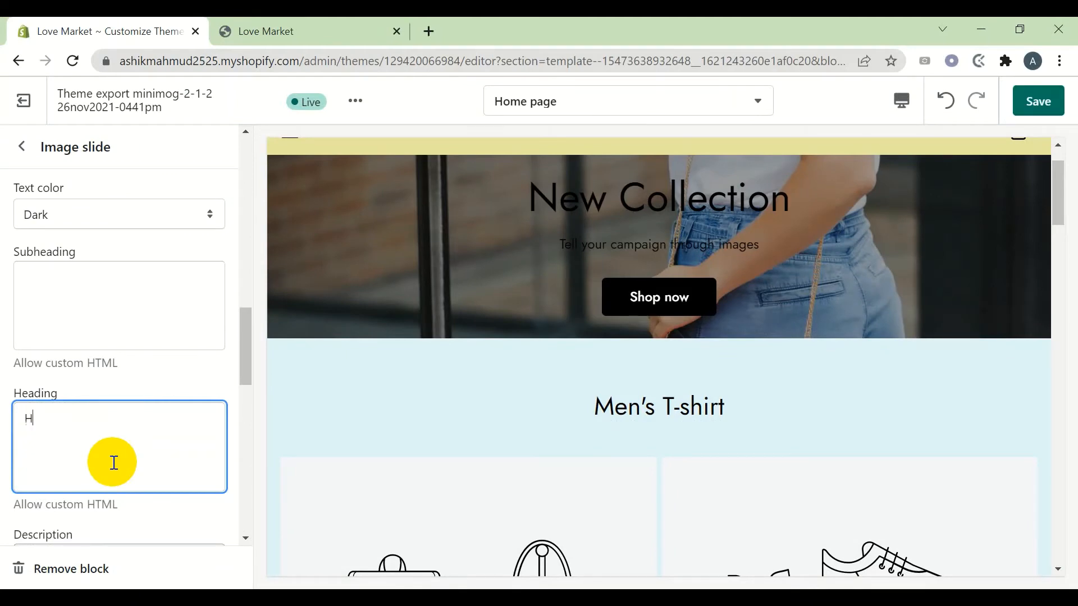
{"action": "type", "text": "Happy shopping"}
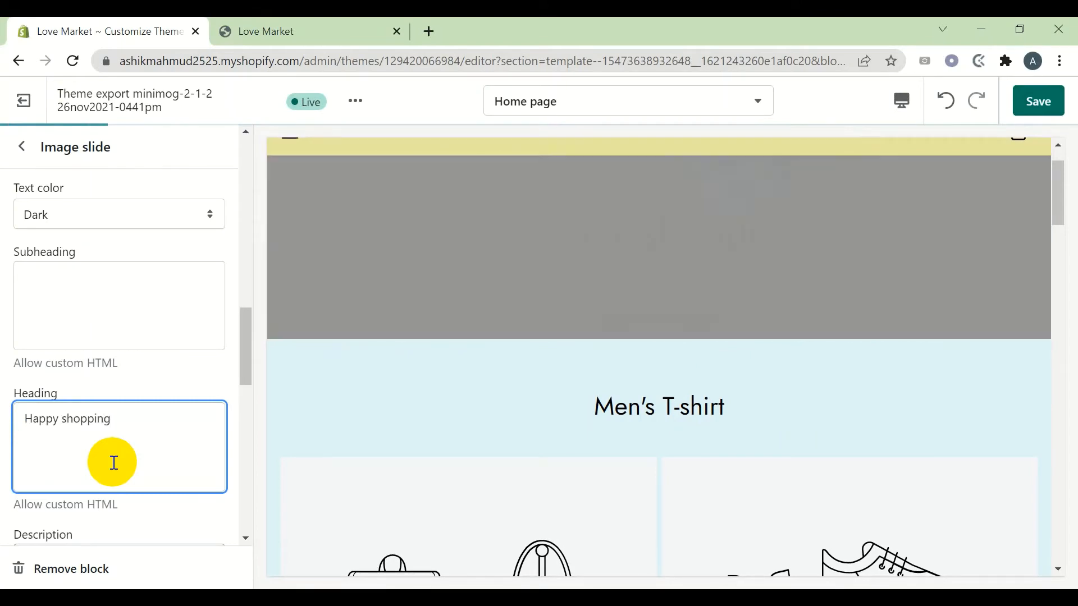
{"action": "scroll", "coordinate": [116, 450], "scroll_direction": "down", "scroll_amount": 1}
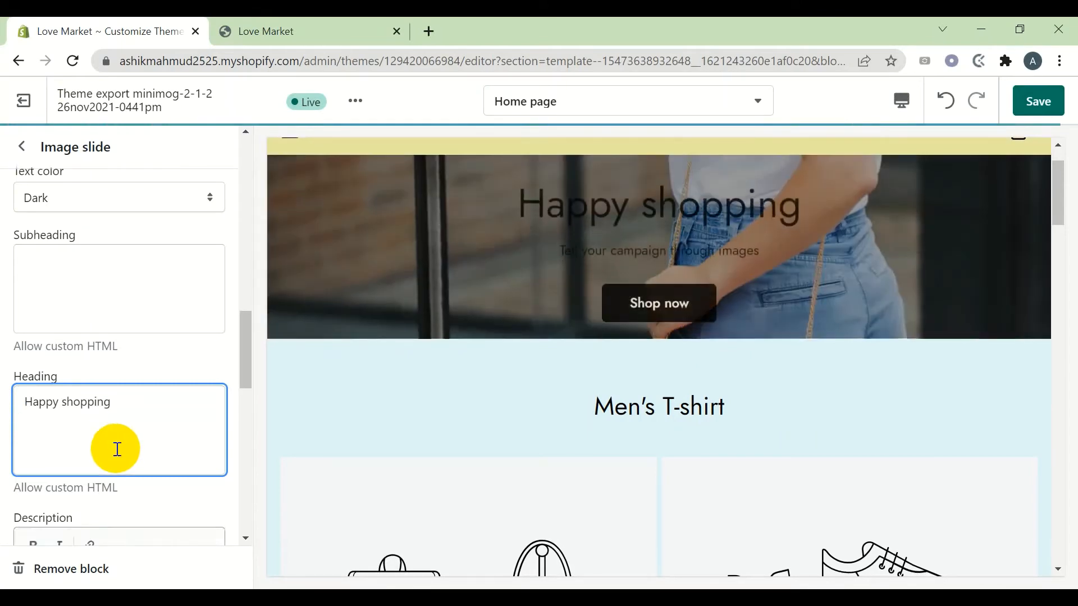
{"action": "scroll", "coordinate": [117, 449], "scroll_direction": "up", "scroll_amount": 1}
{"action": "scroll", "coordinate": [119, 451], "scroll_direction": "up", "scroll_amount": 2}
{"action": "scroll", "coordinate": [122, 456], "scroll_direction": "down", "scroll_amount": 3}
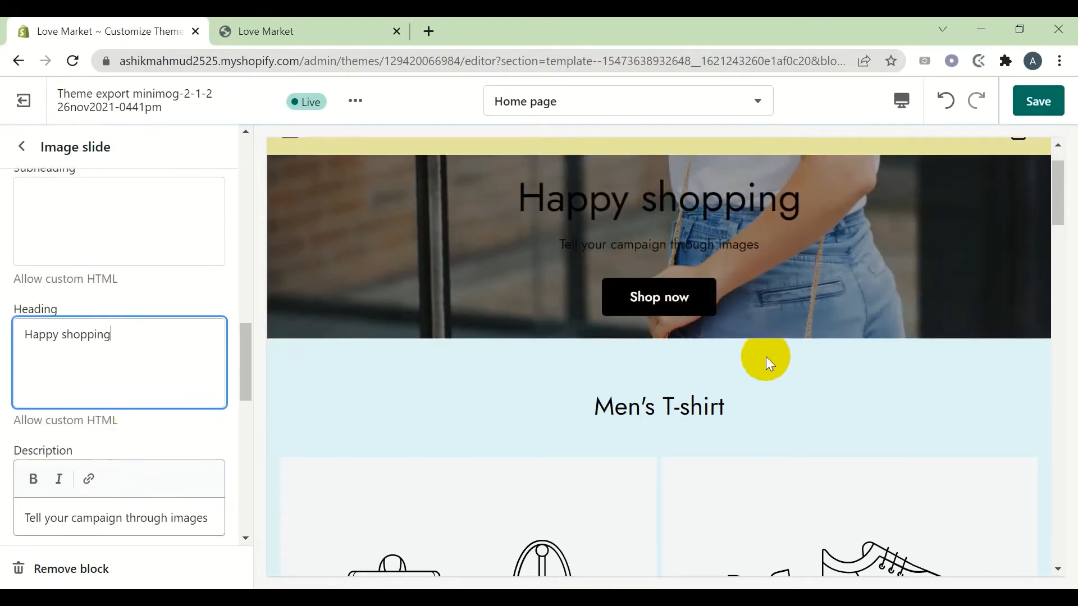
{"action": "scroll", "coordinate": [154, 386], "scroll_direction": "down", "scroll_amount": 4}
{"action": "scroll", "coordinate": [150, 386], "scroll_direction": "up", "scroll_amount": 1}
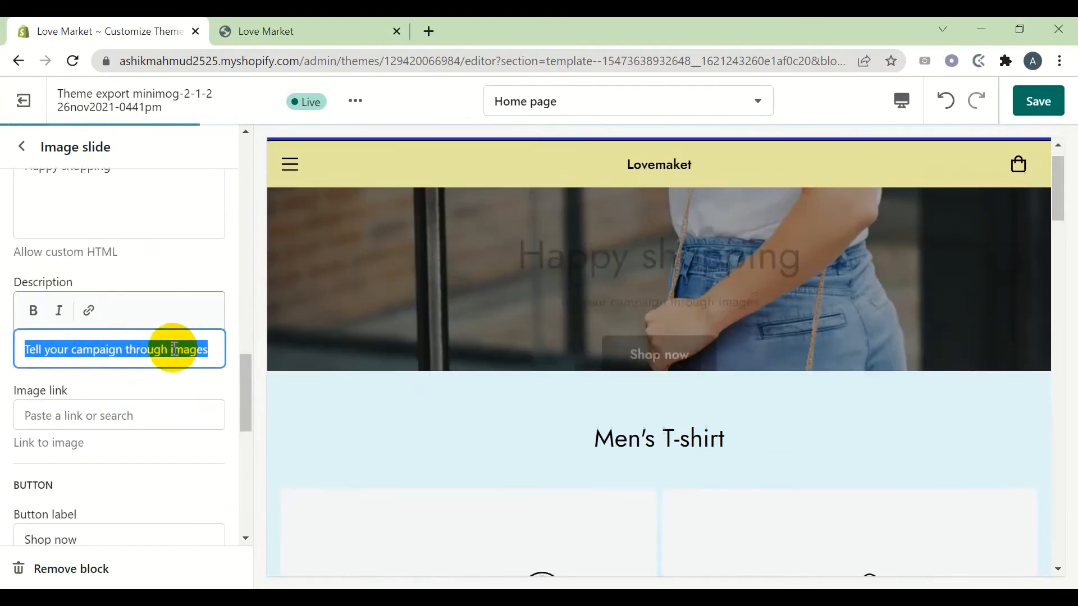
Delete the slide's description text and save
{"action": "key", "text": "BackSpace"}
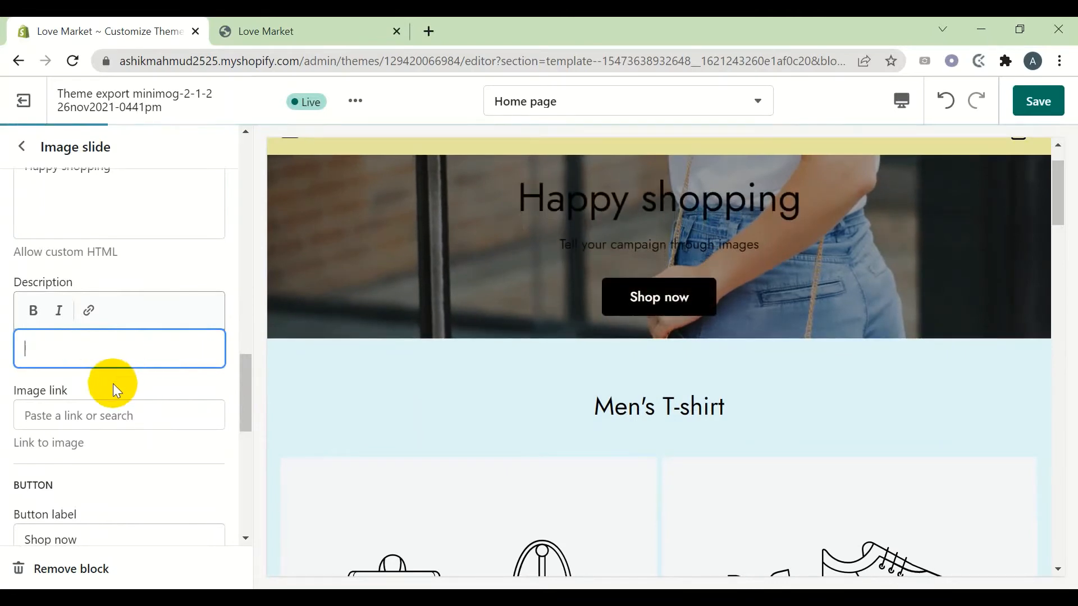
{"action": "scroll", "coordinate": [112, 388], "scroll_direction": "down", "scroll_amount": 3}
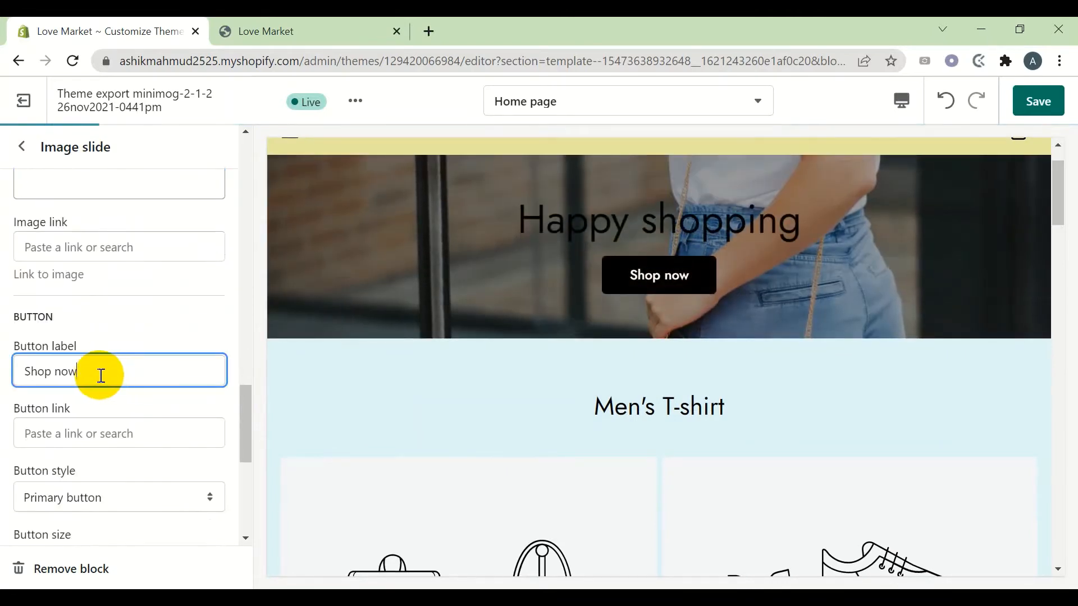
{"action": "scroll", "coordinate": [130, 411], "scroll_direction": "down", "scroll_amount": 7}
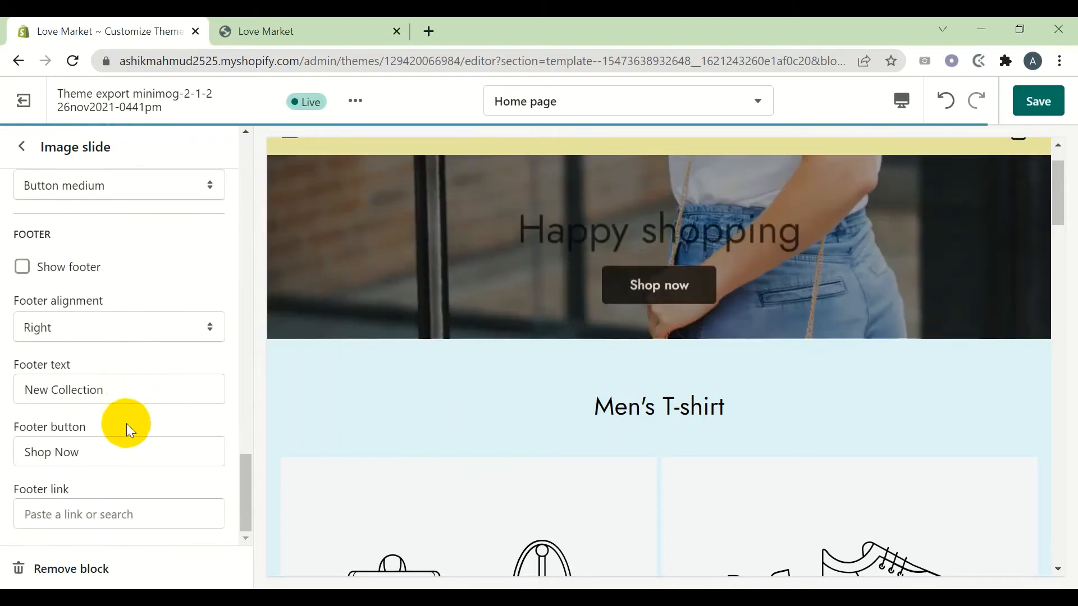
{"action": "scroll", "coordinate": [163, 404], "scroll_direction": "up", "scroll_amount": 9}
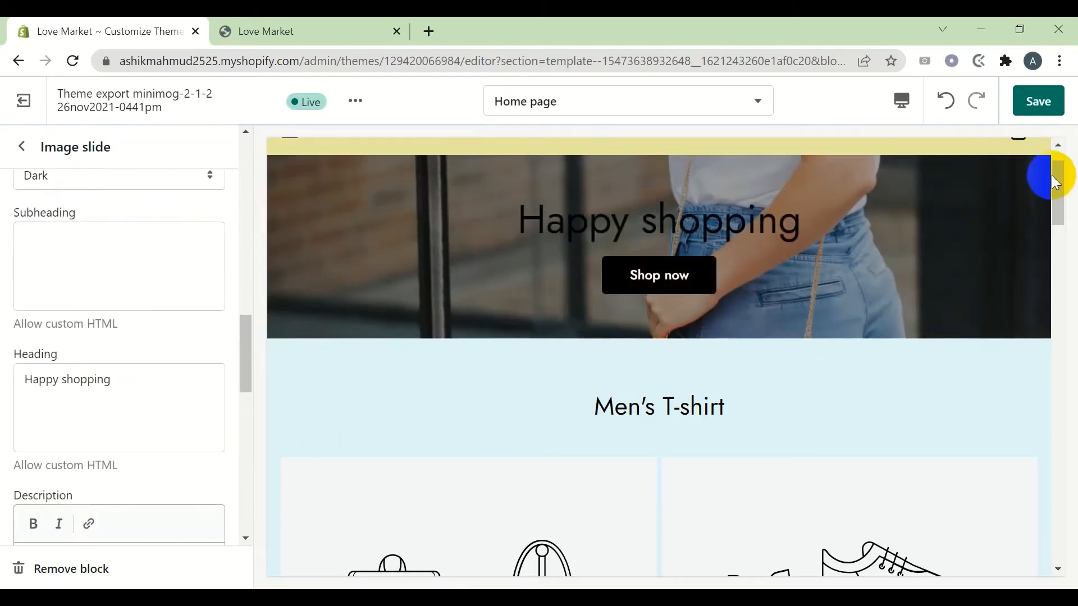
{"action": "left_click", "coordinate": [1059, 100]}
Keep the slide's image and content positions at Middle center, then reopen the Slideshow section settings
{"action": "scroll", "coordinate": [140, 337], "scroll_direction": "up", "scroll_amount": 7}
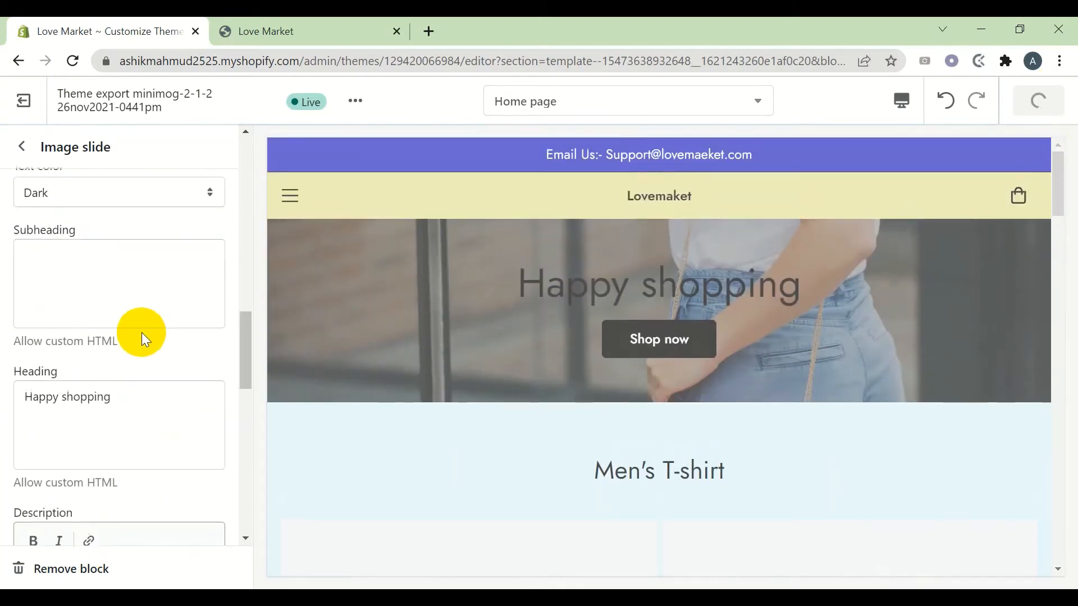
{"action": "scroll", "coordinate": [119, 292], "scroll_direction": "up", "scroll_amount": 7}
{"action": "scroll", "coordinate": [117, 298], "scroll_direction": "down", "scroll_amount": 9}
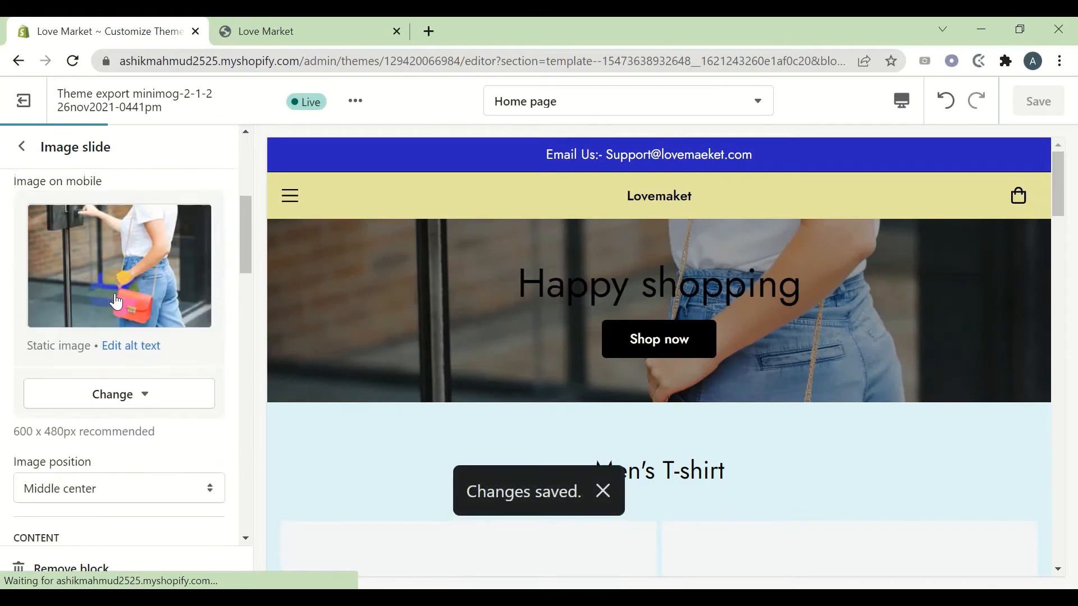
{"action": "left_click", "coordinate": [117, 301]}
{"action": "left_click", "coordinate": [117, 301]}
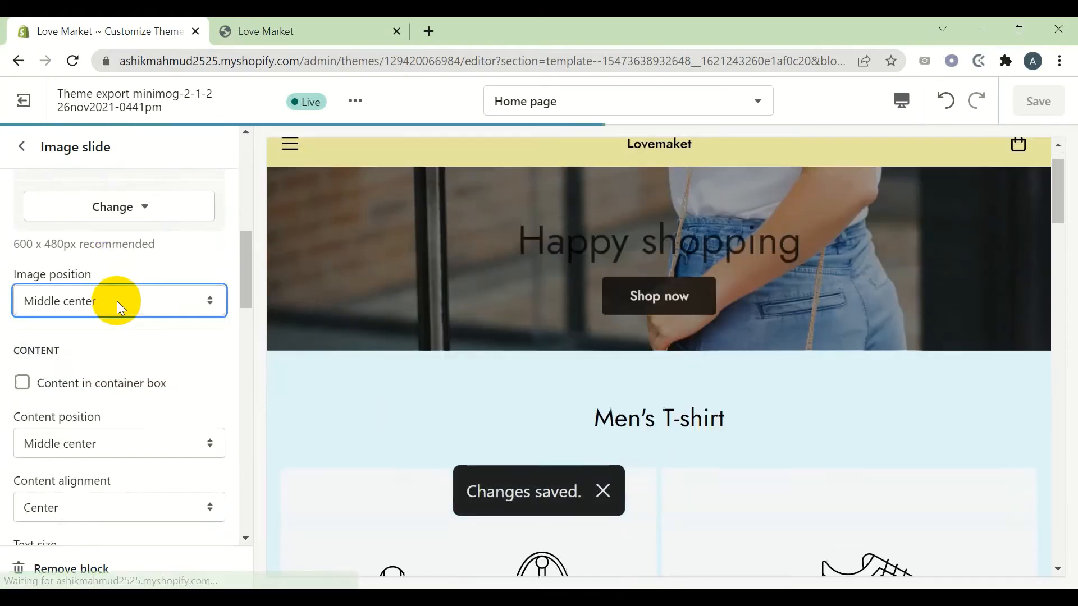
{"action": "scroll", "coordinate": [109, 396], "scroll_direction": "down", "scroll_amount": 2}
{"action": "left_click", "coordinate": [104, 365]}
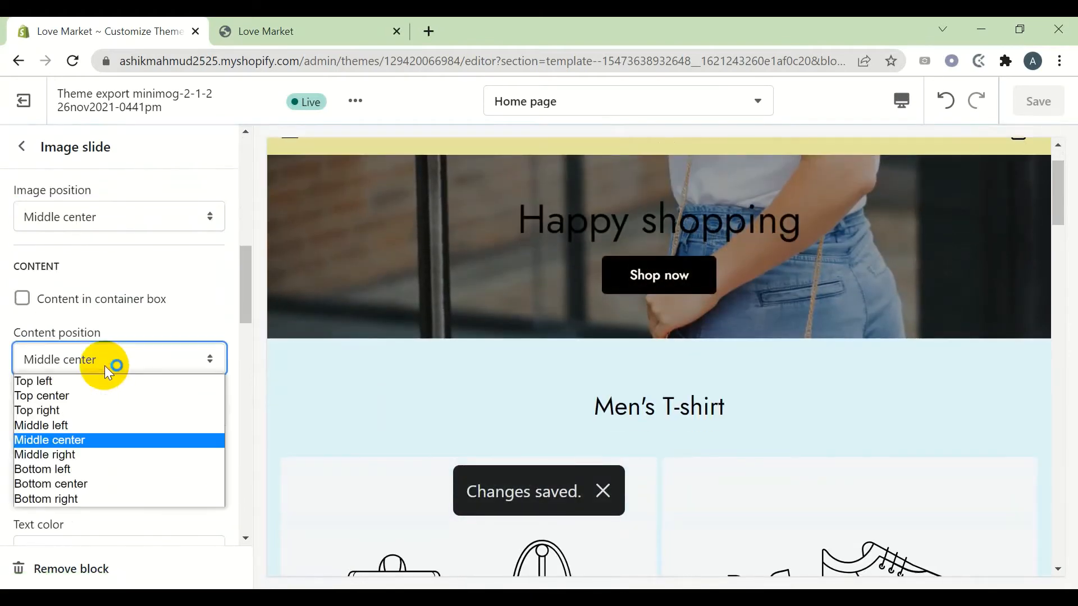
{"action": "left_click", "coordinate": [105, 366]}
{"action": "left_click", "coordinate": [22, 160]}
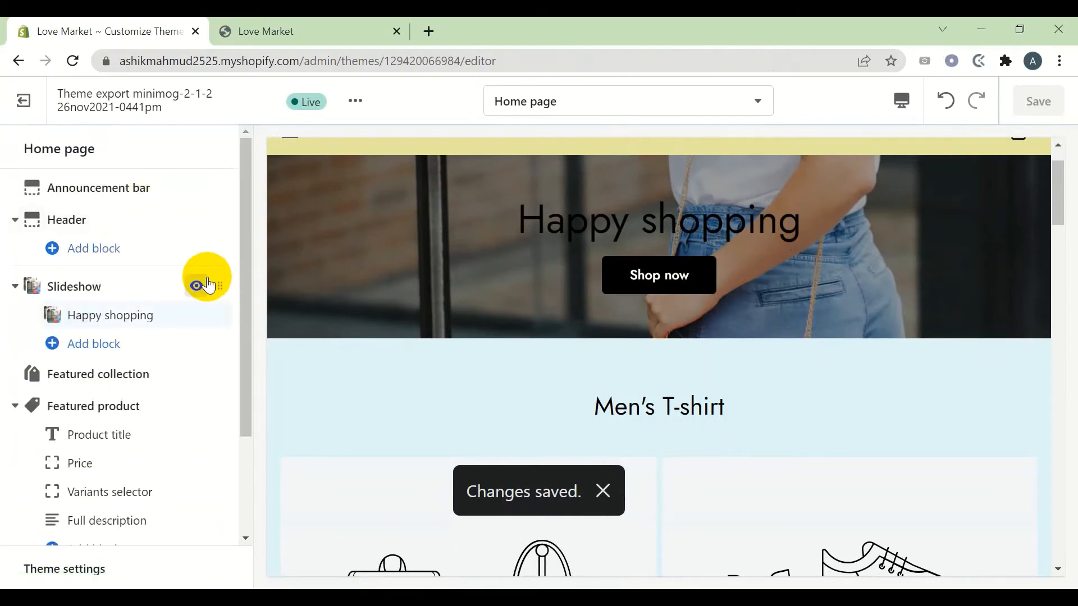
{"action": "left_click", "coordinate": [124, 284]}
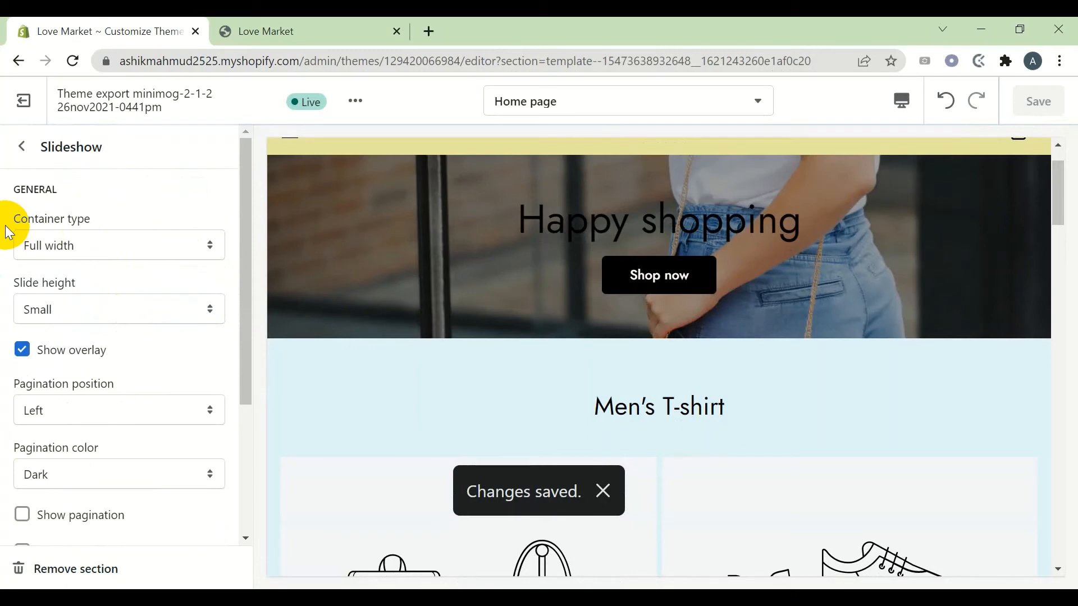
Keep the slideshow Full width, change slide height from Small to Medium, and save
{"action": "left_click_drag", "start_coordinate": [8, 232], "coordinate": [127, 227]}
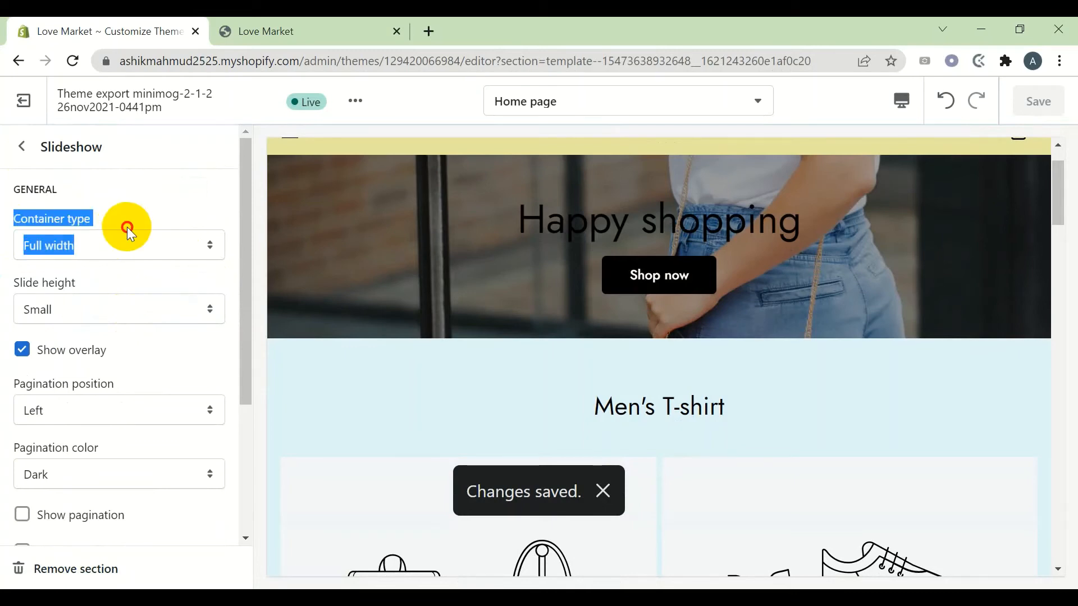
{"action": "left_click", "coordinate": [126, 226]}
{"action": "left_click", "coordinate": [104, 251]}
{"action": "left_click", "coordinate": [106, 247]}
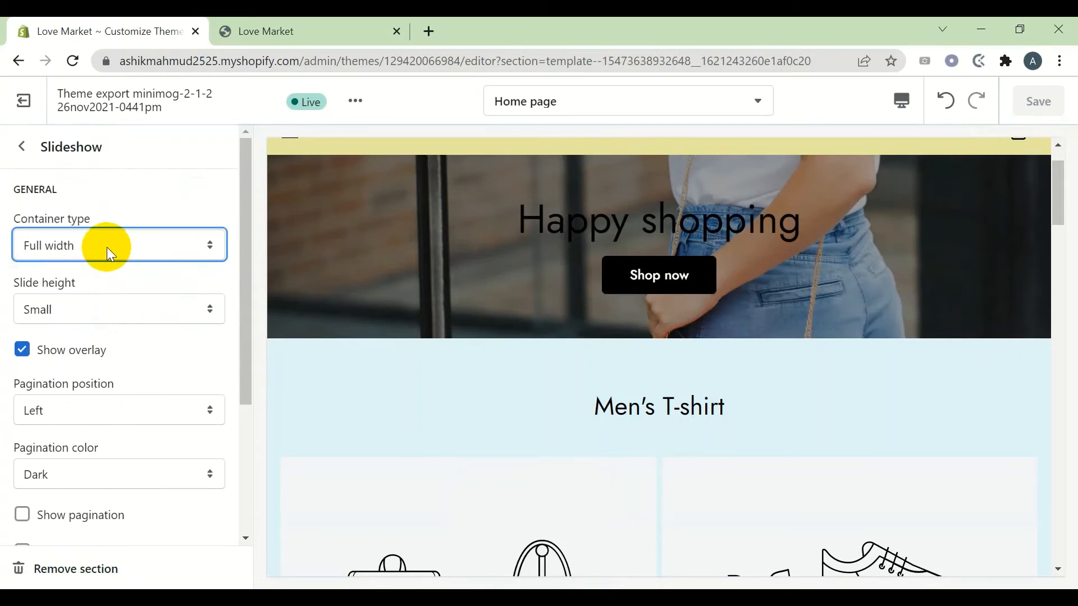
{"action": "left_click", "coordinate": [110, 306]}
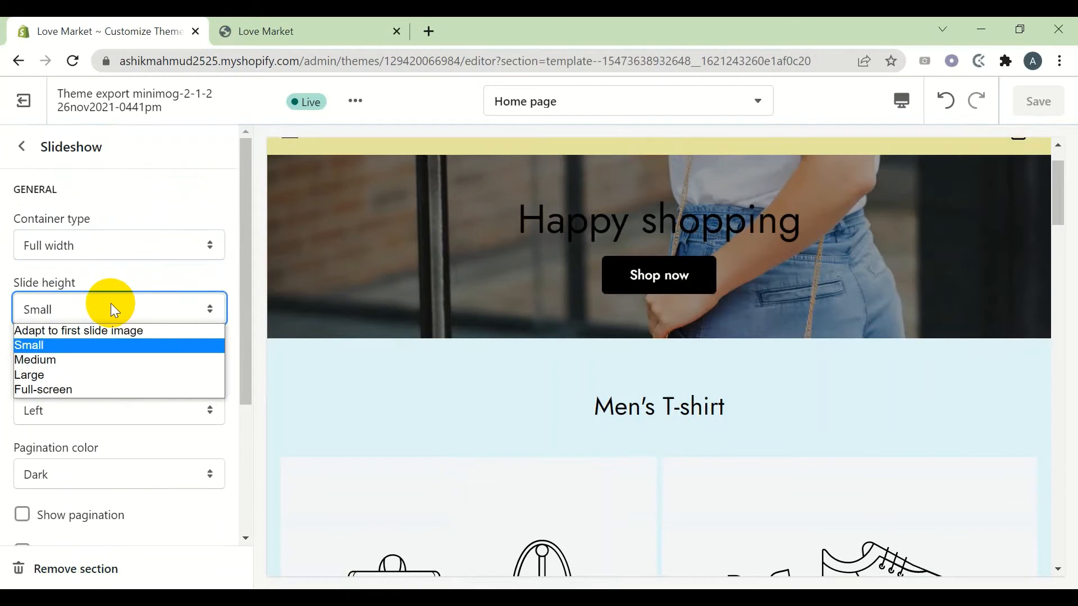
{"action": "left_click", "coordinate": [56, 360]}
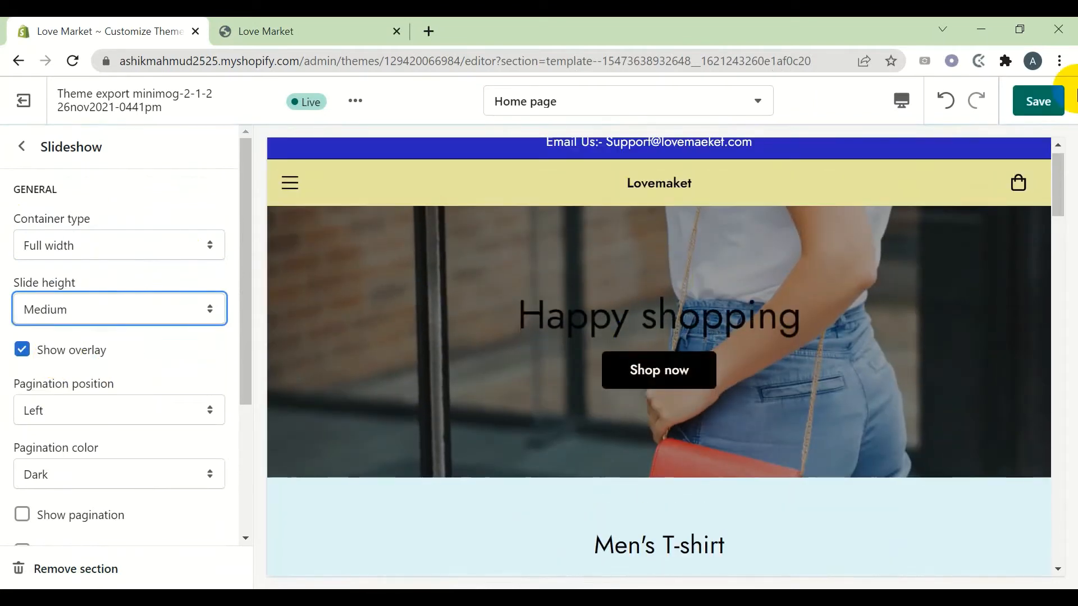
{"action": "left_click", "coordinate": [1040, 93]}
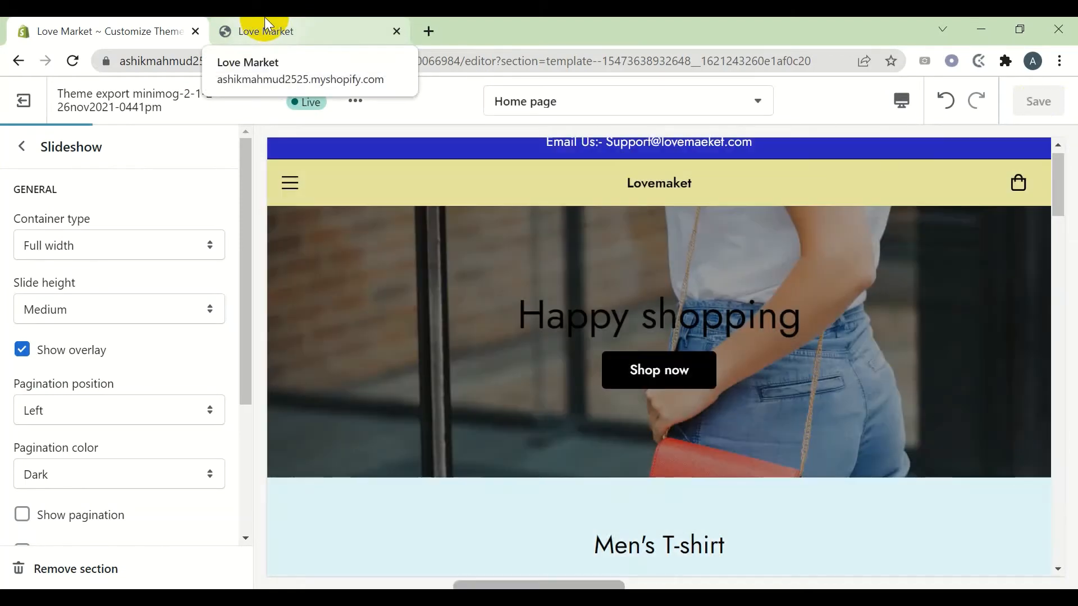
{"action": "left_click", "coordinate": [265, 20]}
{"action": "left_click", "coordinate": [72, 61]}
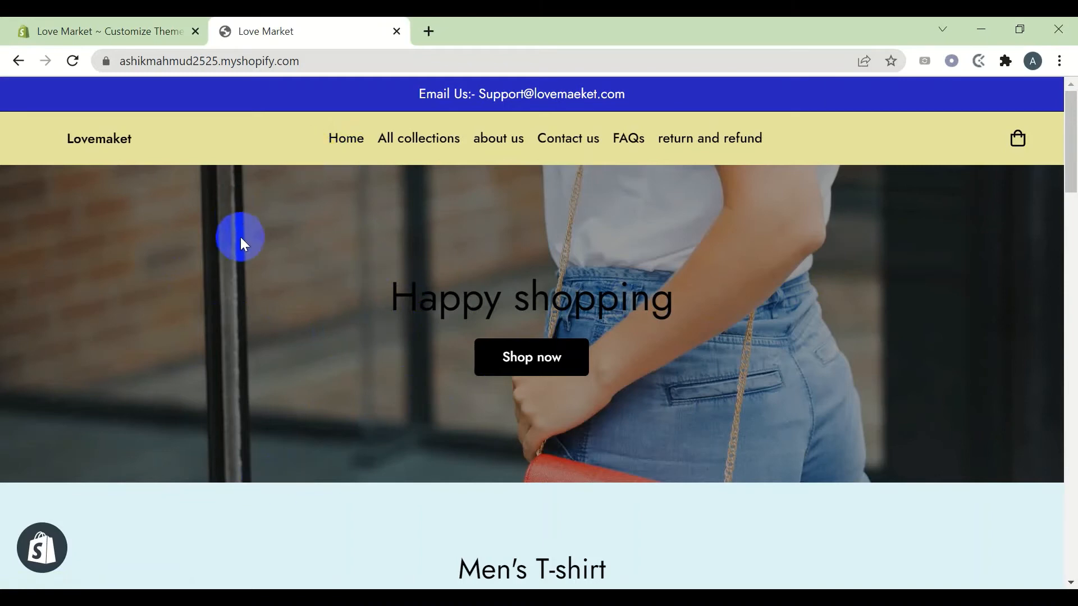
{"action": "left_click", "coordinate": [106, 29]}
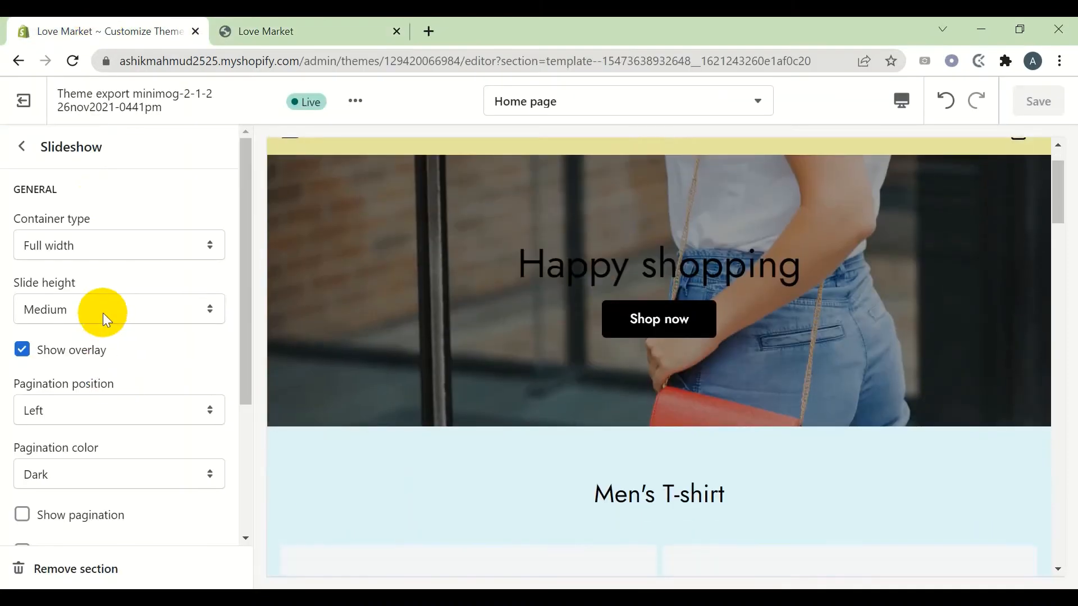
Set the slide height to Large, save, and check it on the reloaded storefront
{"action": "left_click", "coordinate": [103, 312]}
{"action": "left_click", "coordinate": [103, 373]}
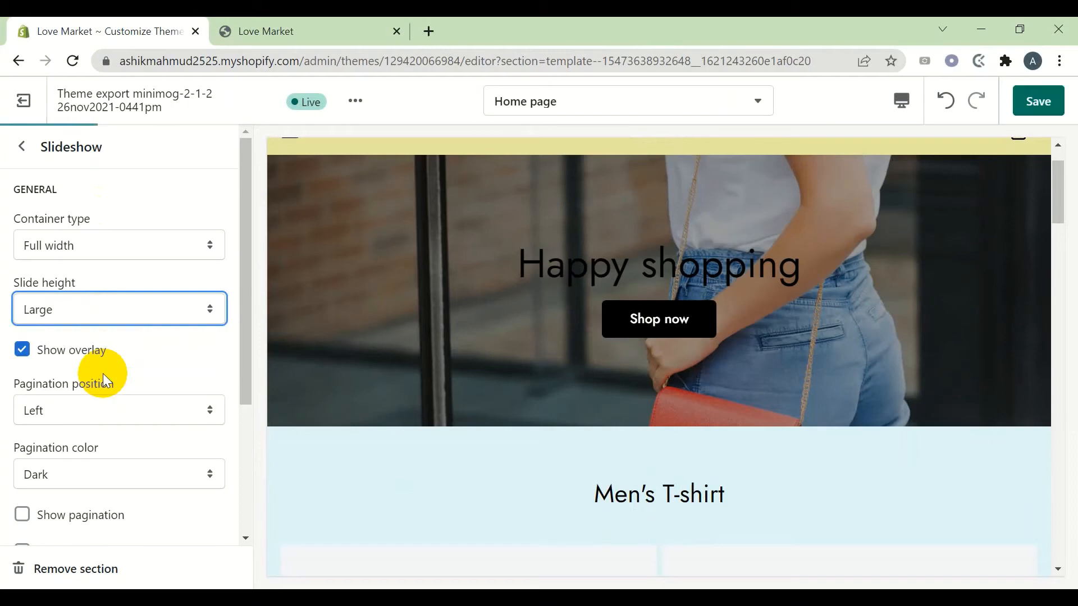
{"action": "left_click", "coordinate": [1039, 104]}
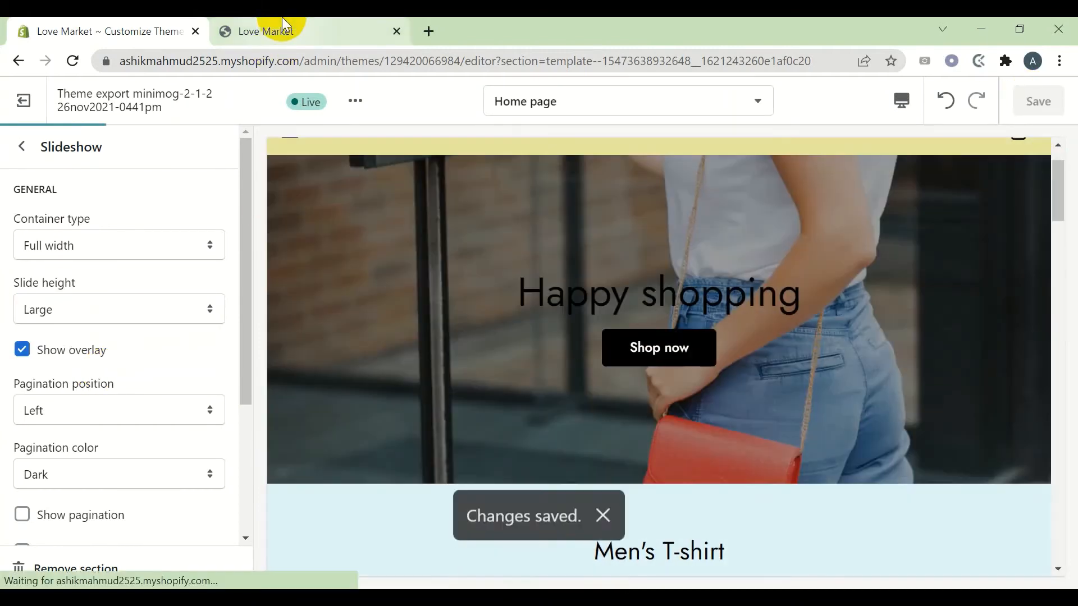
{"action": "left_click", "coordinate": [284, 23]}
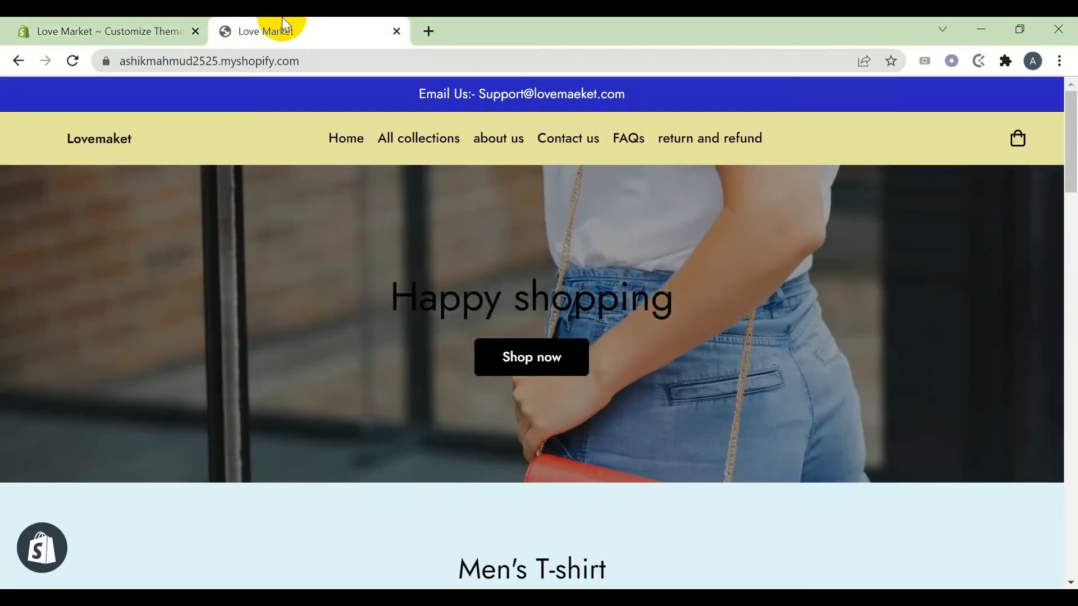
{"action": "left_click", "coordinate": [71, 63]}
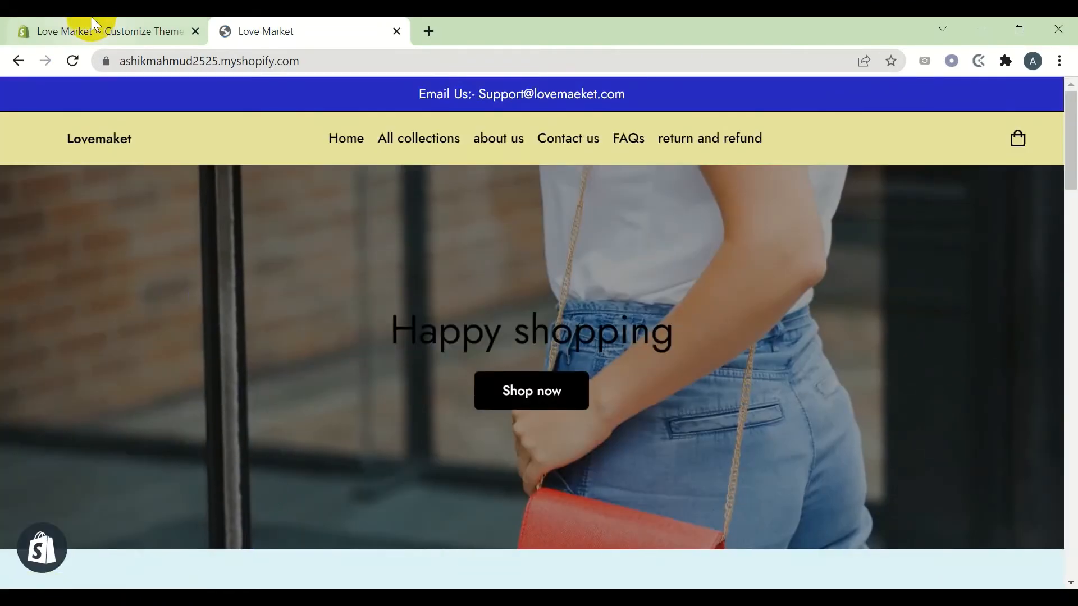
{"action": "left_click", "coordinate": [88, 23]}
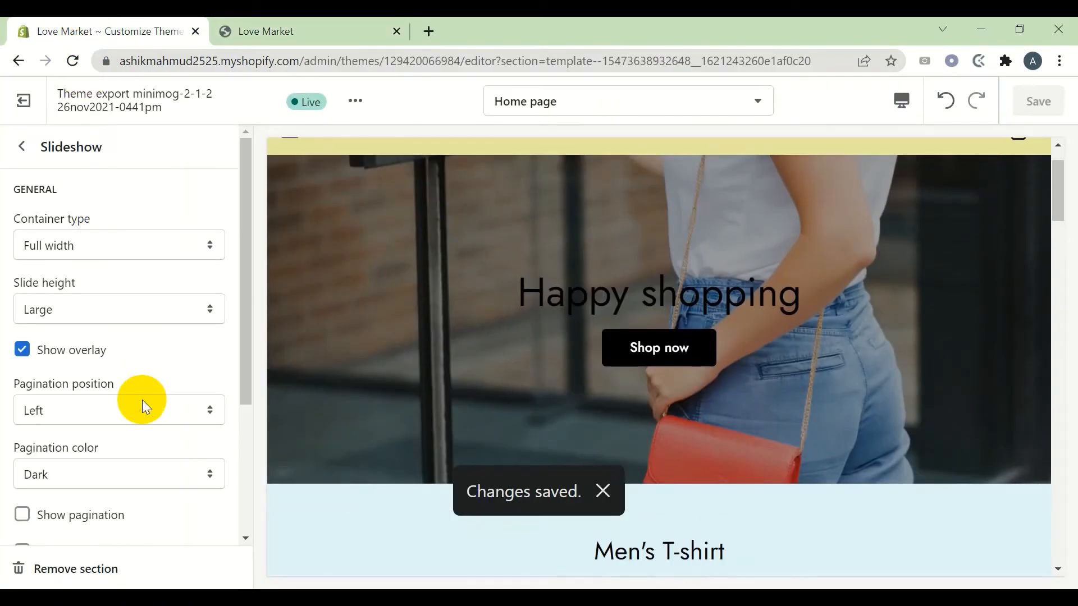
Change the slide height to Full-screen, save, and verify it on the reloaded storefront
{"action": "left_click", "coordinate": [126, 308]}
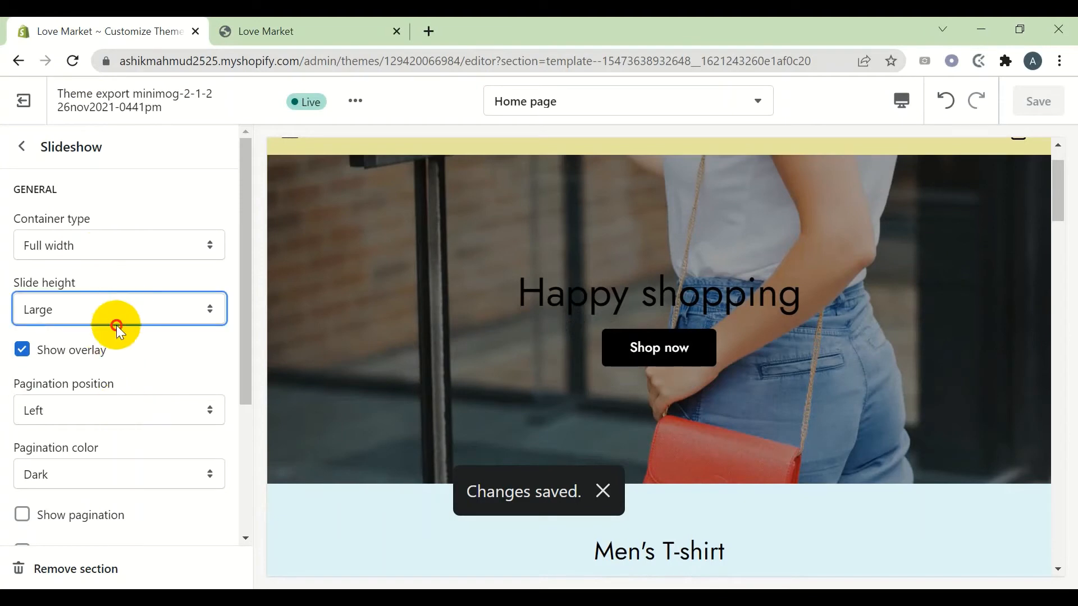
{"action": "left_click", "coordinate": [108, 319]}
{"action": "left_click", "coordinate": [109, 390]}
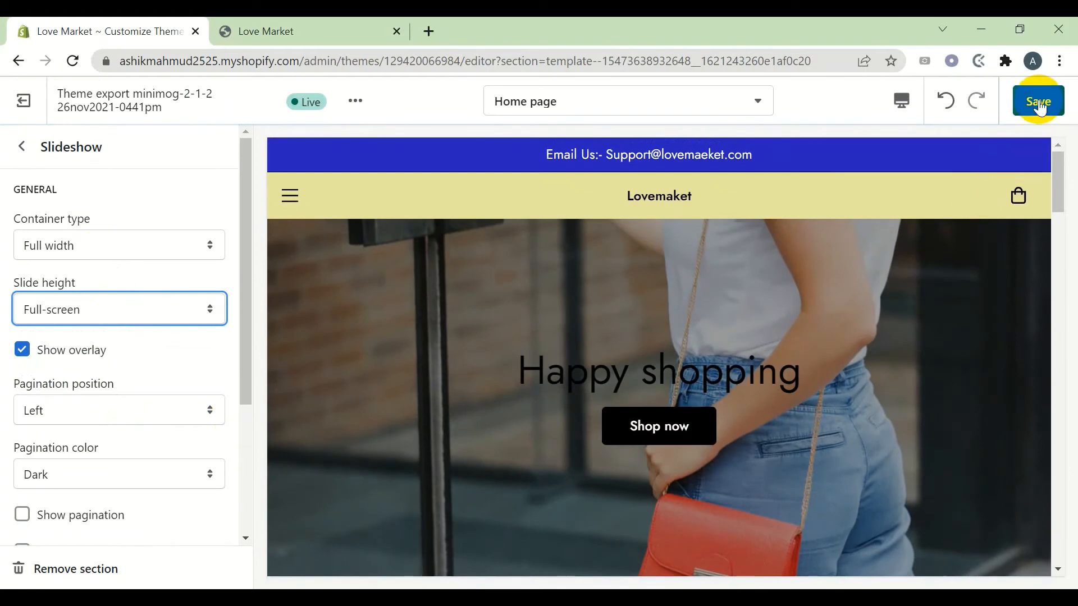
{"action": "left_click", "coordinate": [1039, 104]}
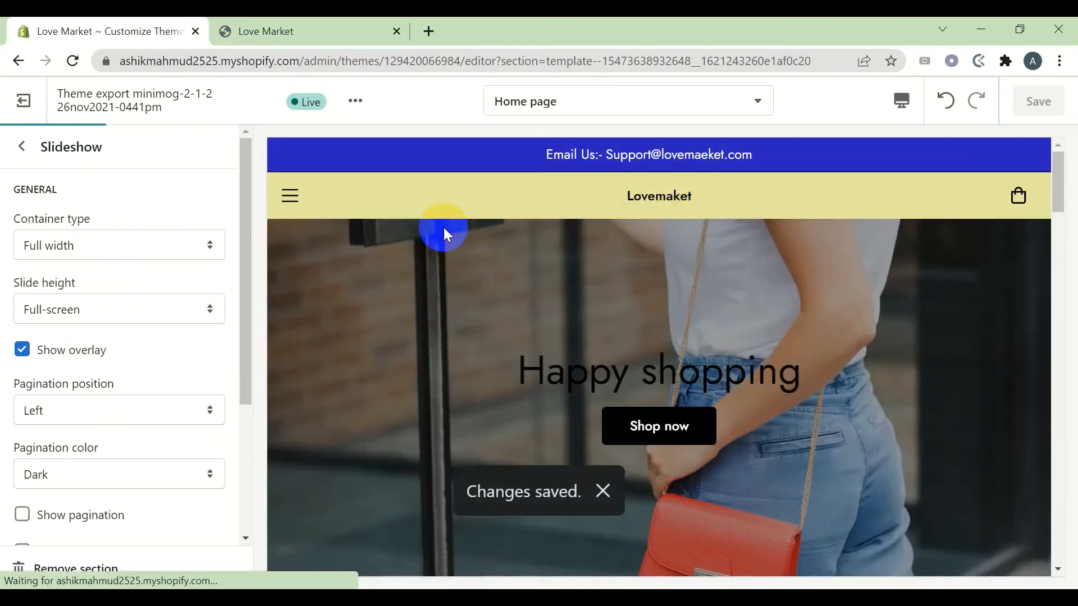
{"action": "scroll", "coordinate": [109, 283], "scroll_direction": "down", "scroll_amount": 3}
{"action": "scroll", "coordinate": [110, 283], "scroll_direction": "up", "scroll_amount": 3}
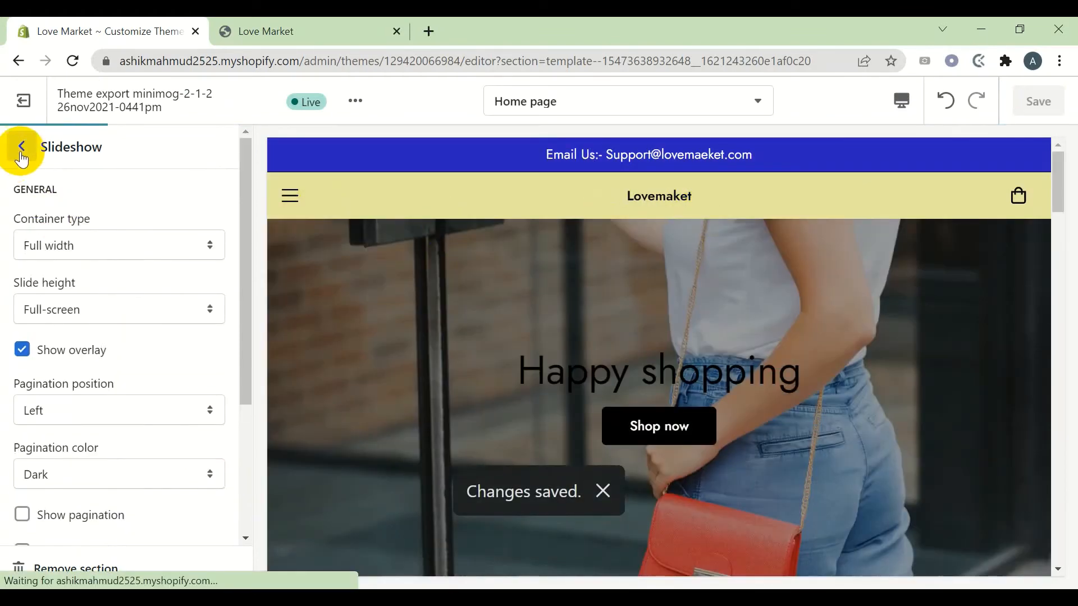
{"action": "key", "text": "ctrl+Tab"}
{"action": "left_click", "coordinate": [73, 62]}
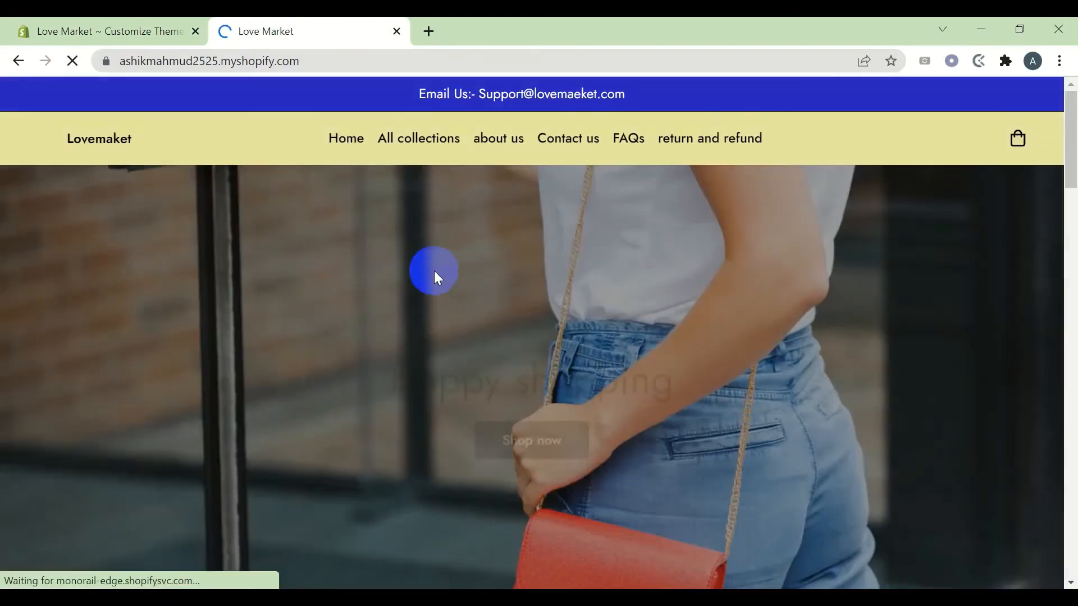
{"action": "scroll", "coordinate": [434, 271], "scroll_direction": "down", "scroll_amount": 5}
{"action": "scroll", "coordinate": [395, 279], "scroll_direction": "up", "scroll_amount": 5}
{"action": "left_click", "coordinate": [86, 23]}
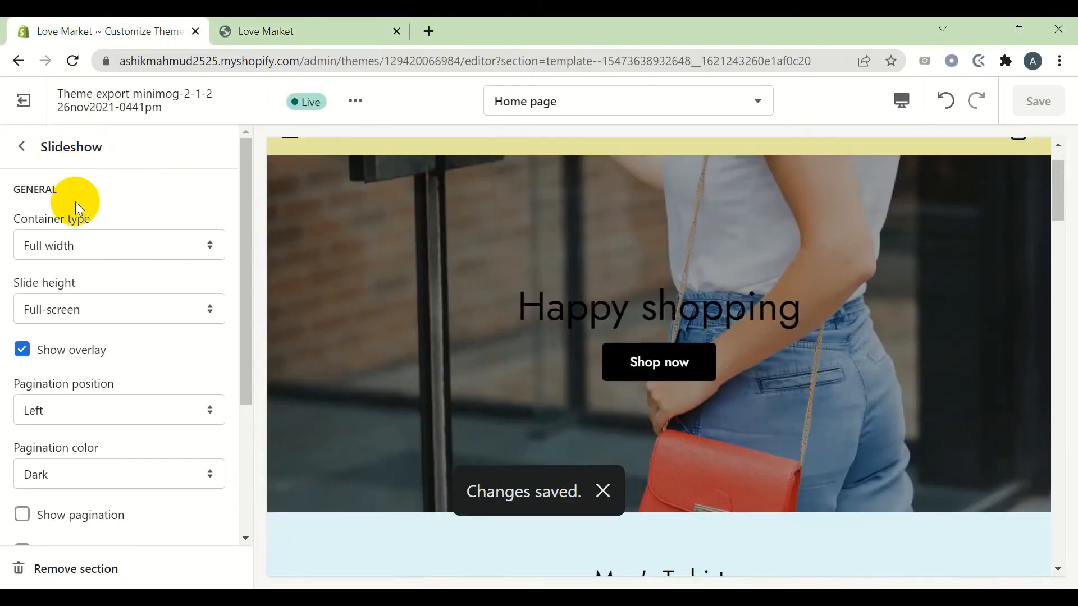
{"action": "scroll", "coordinate": [73, 209], "scroll_direction": "down", "scroll_amount": 3}
Leave the slideshow pagination colour at Dark
{"action": "left_click", "coordinate": [73, 311]}
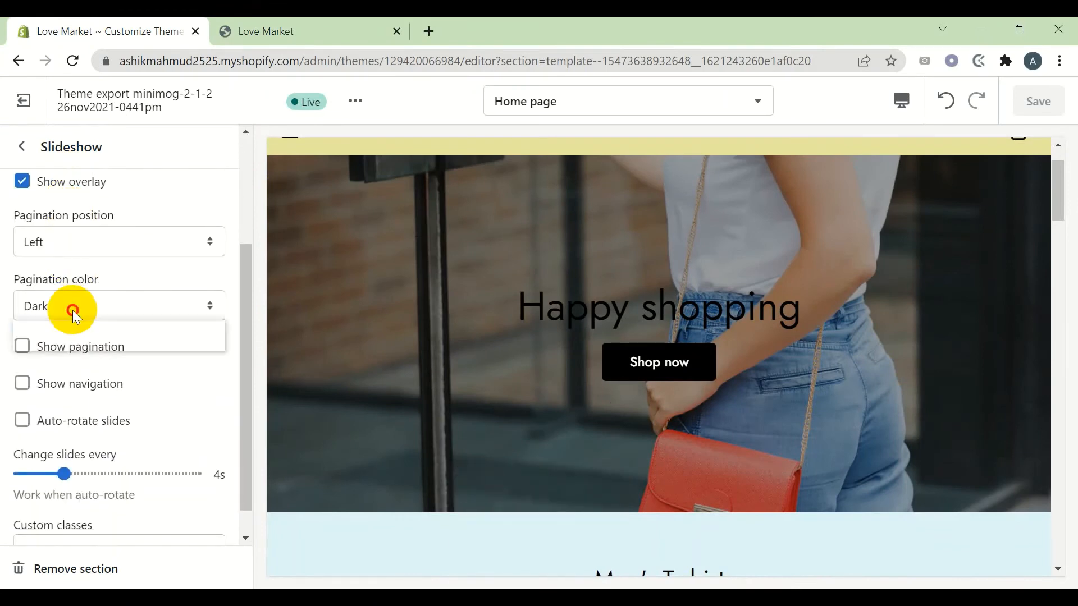
{"action": "left_click", "coordinate": [73, 310]}
{"action": "left_click", "coordinate": [72, 310]}
{"action": "left_click", "coordinate": [73, 310]}
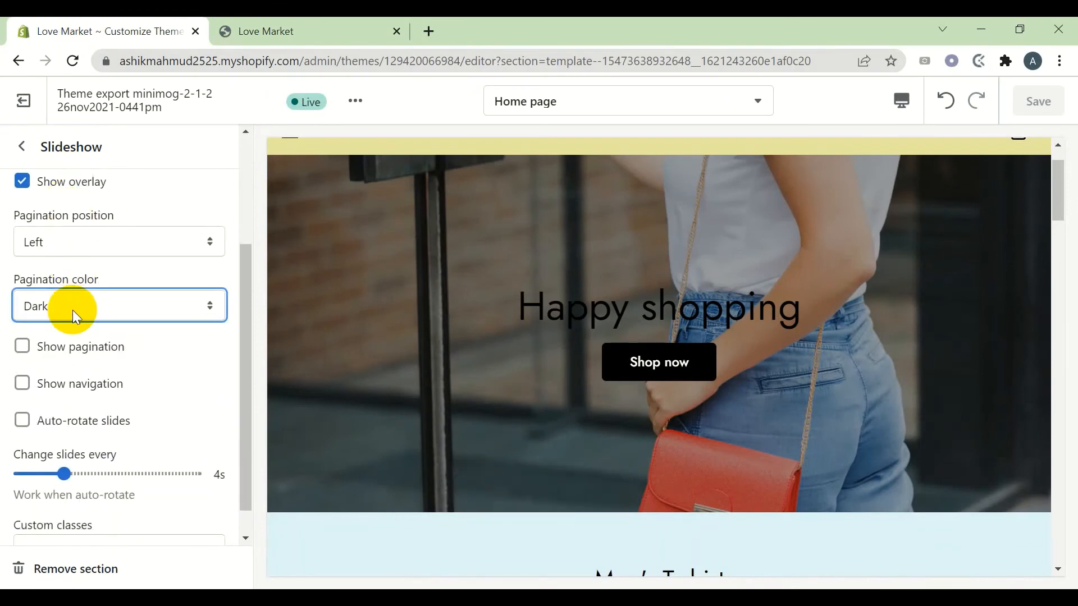
{"action": "scroll", "coordinate": [73, 310], "scroll_direction": "down", "scroll_amount": 1}
{"action": "scroll", "coordinate": [72, 310], "scroll_direction": "up", "scroll_amount": 5}
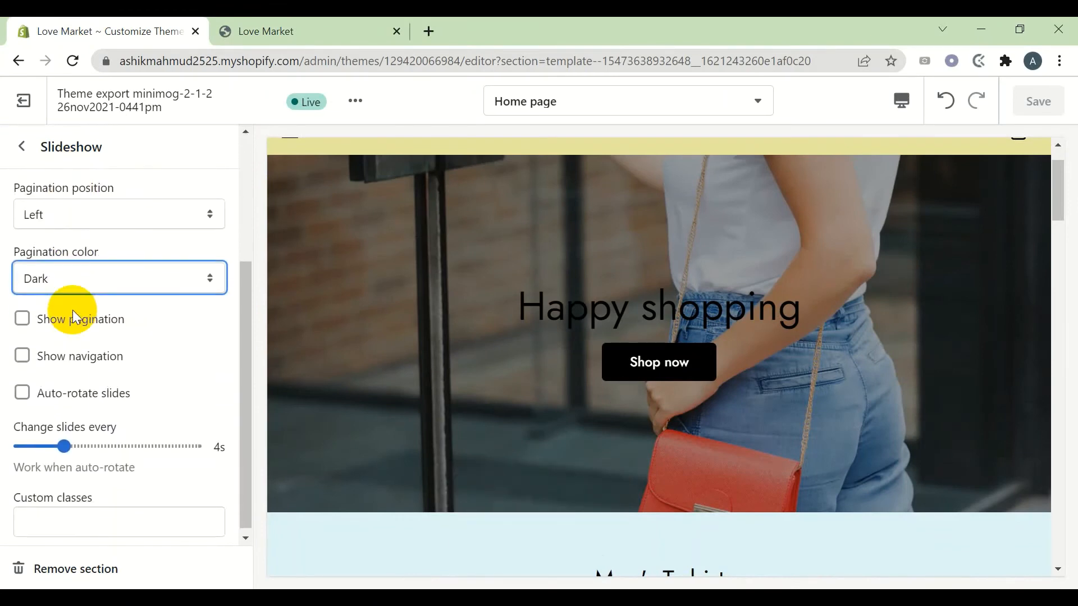
Add a second Image slide block to the Slideshow and open the New Collection slide
{"action": "left_click", "coordinate": [24, 149]}
{"action": "left_click", "coordinate": [111, 350]}
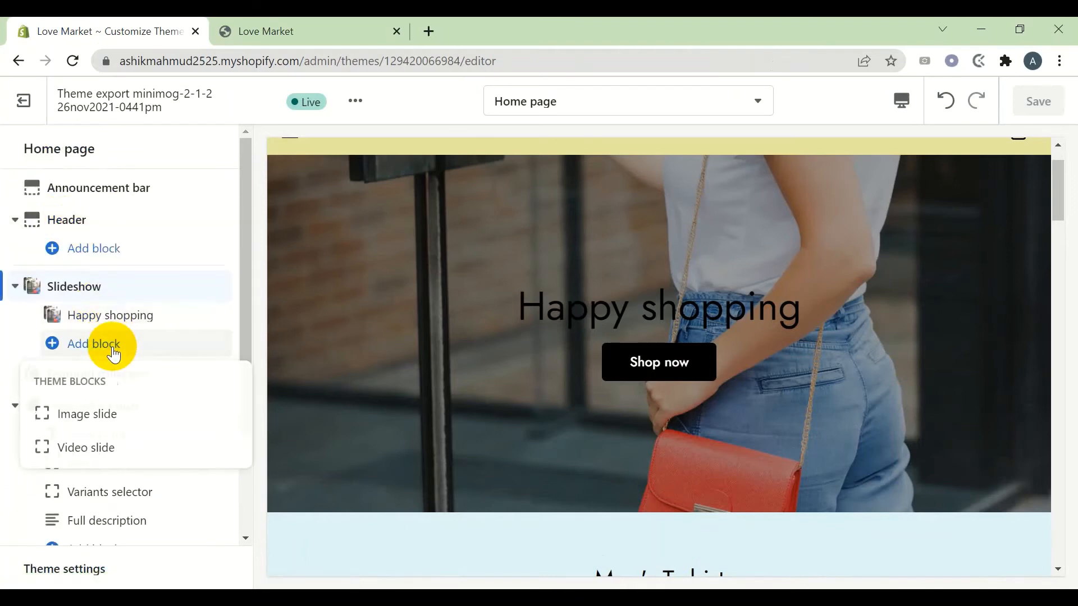
{"action": "left_click", "coordinate": [101, 415]}
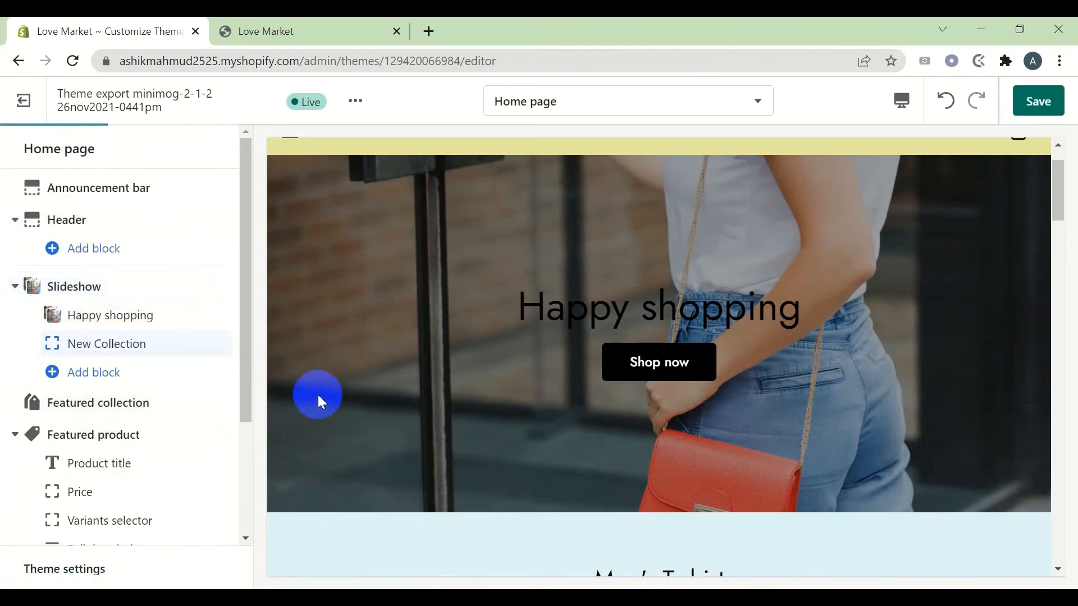
{"action": "left_click", "coordinate": [126, 345]}
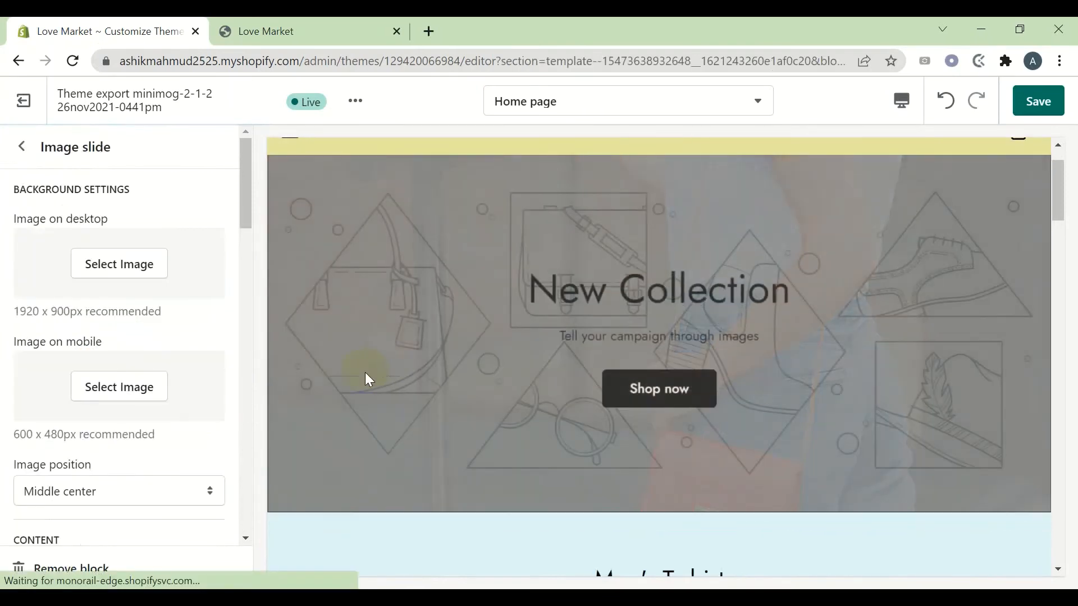
Set the brick-wall photo as the New Collection slide's desktop and mobile image
{"action": "left_click", "coordinate": [139, 271]}
{"action": "left_click", "coordinate": [84, 385]}
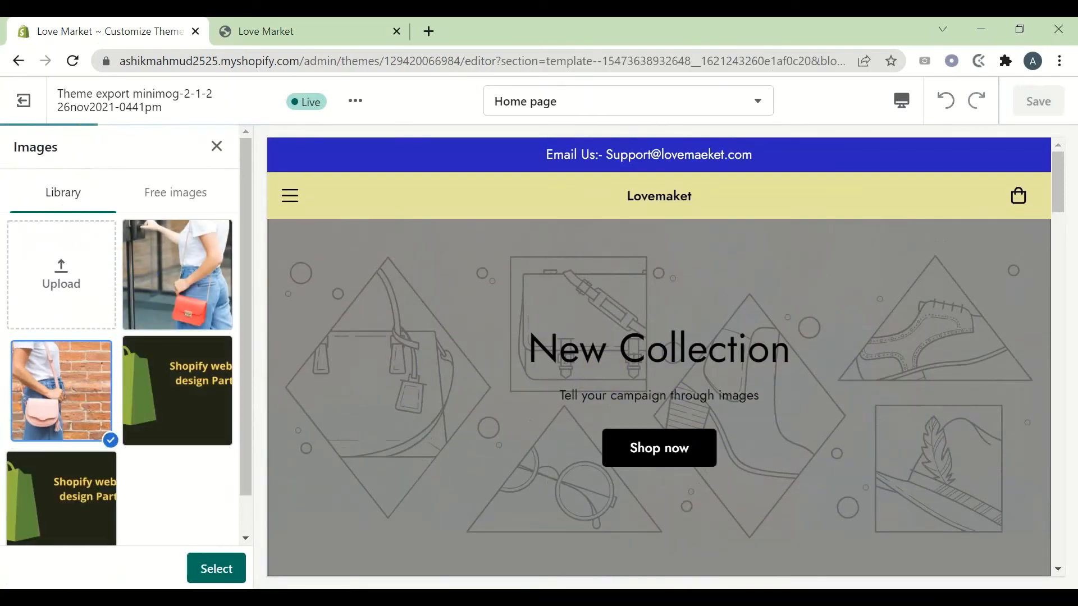
{"action": "left_click", "coordinate": [215, 569]}
{"action": "scroll", "coordinate": [149, 475], "scroll_direction": "down", "scroll_amount": 2}
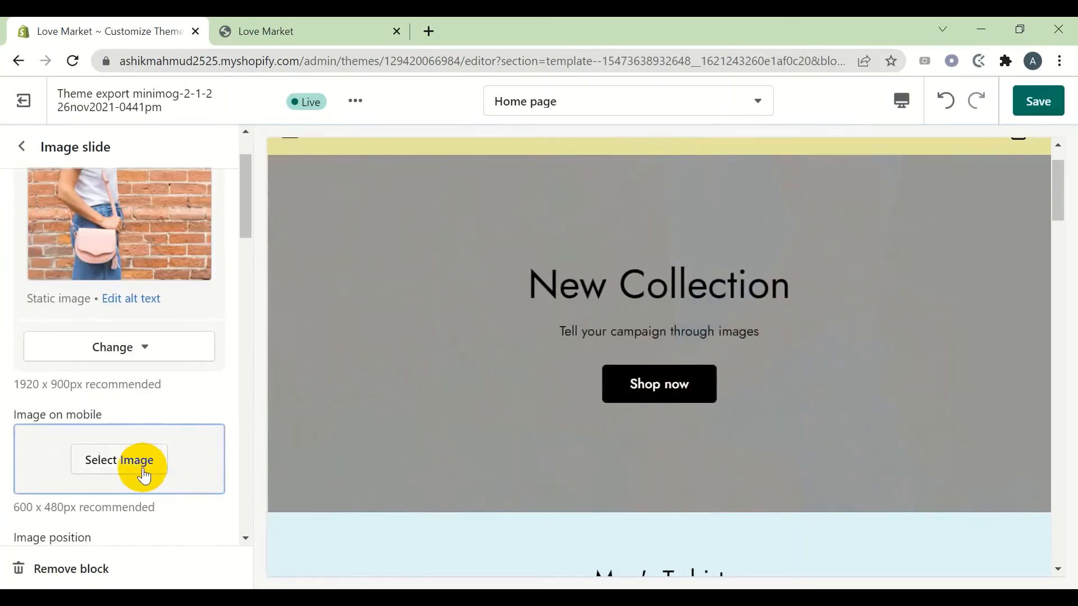
{"action": "left_click", "coordinate": [140, 469]}
{"action": "left_click", "coordinate": [68, 360]}
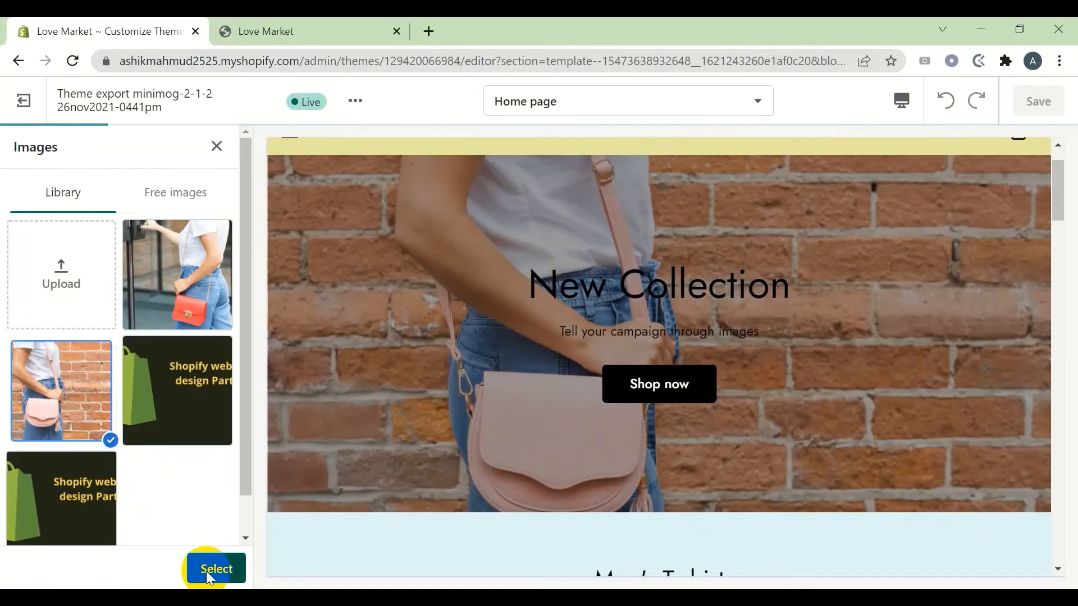
{"action": "left_click", "coordinate": [207, 573]}
{"action": "scroll", "coordinate": [161, 471], "scroll_direction": "down", "scroll_amount": 5}
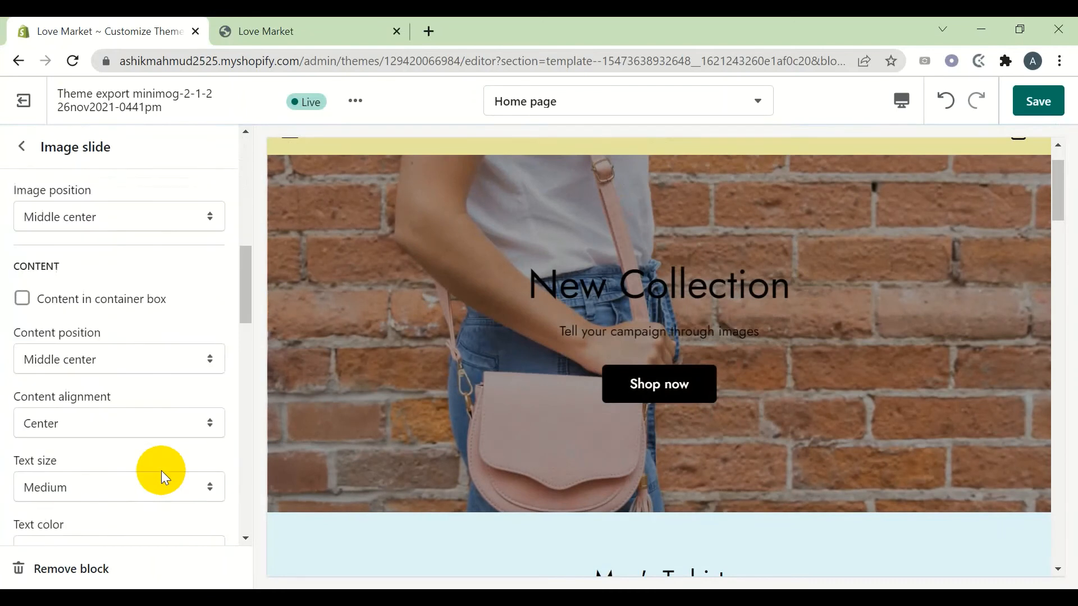
{"action": "scroll", "coordinate": [160, 471], "scroll_direction": "down", "scroll_amount": 5}
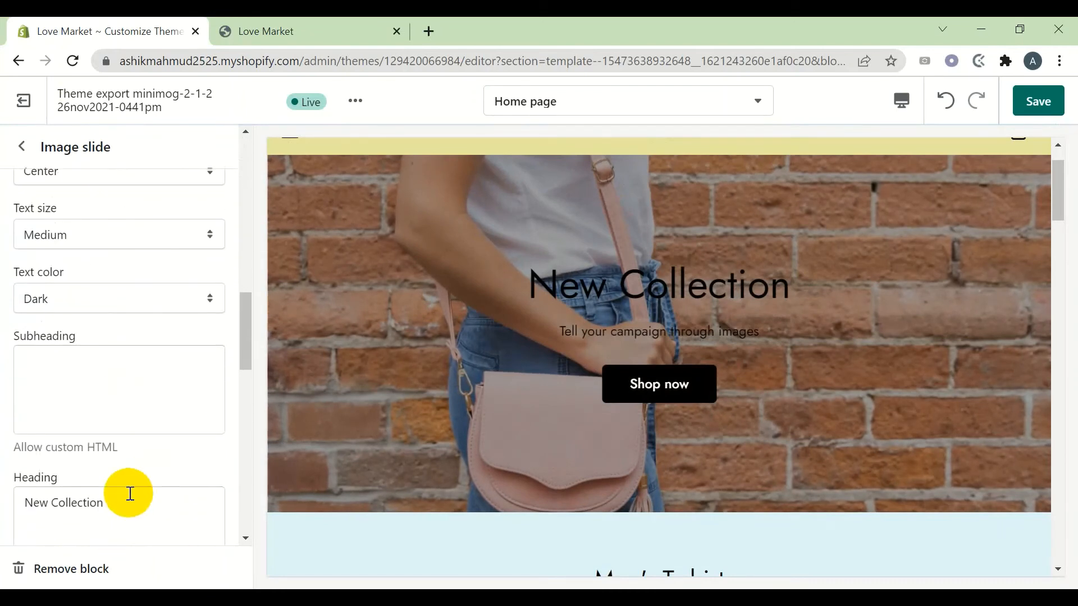
Replace the slide heading with 'Your faveret shopping pl'
{"action": "scroll", "coordinate": [130, 494], "scroll_direction": "down", "scroll_amount": 2}
{"action": "left_click_drag", "start_coordinate": [118, 420], "coordinate": [8, 418]}
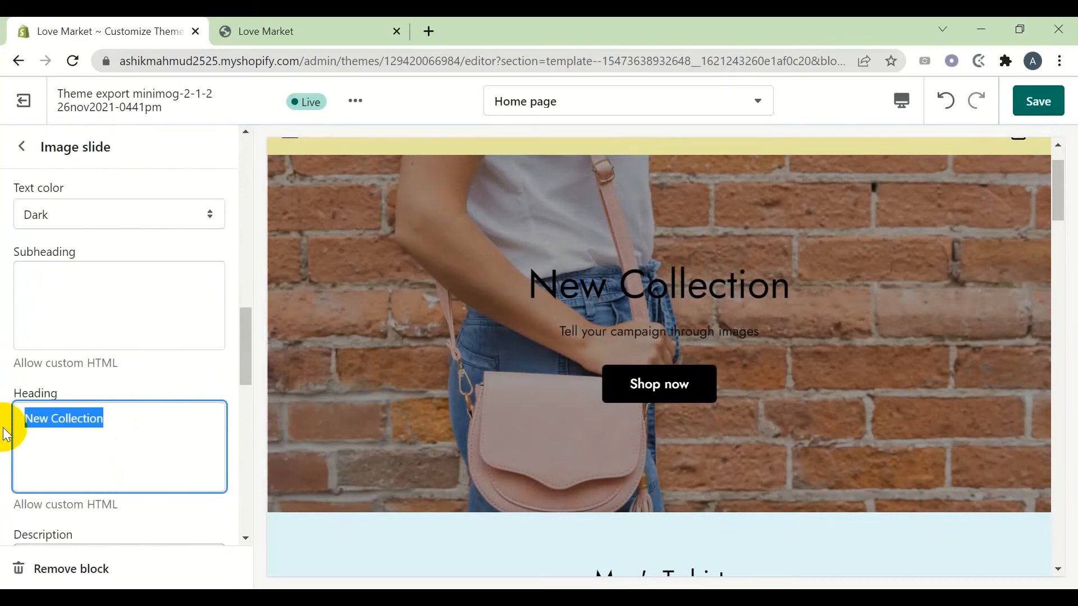
{"action": "type", "text": "Your"}
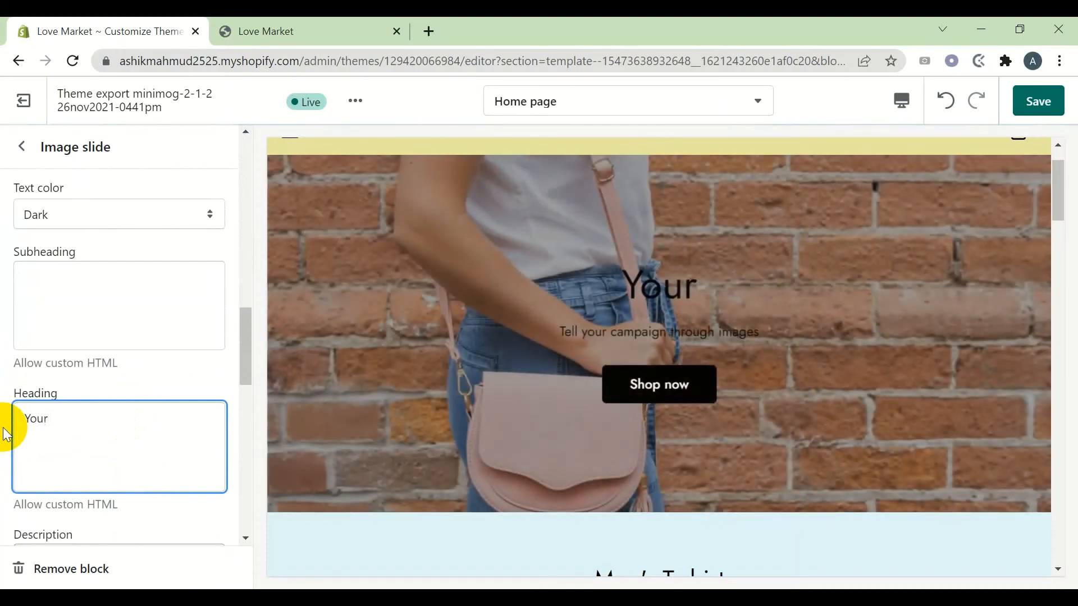
{"action": "type", "text": " faver"}
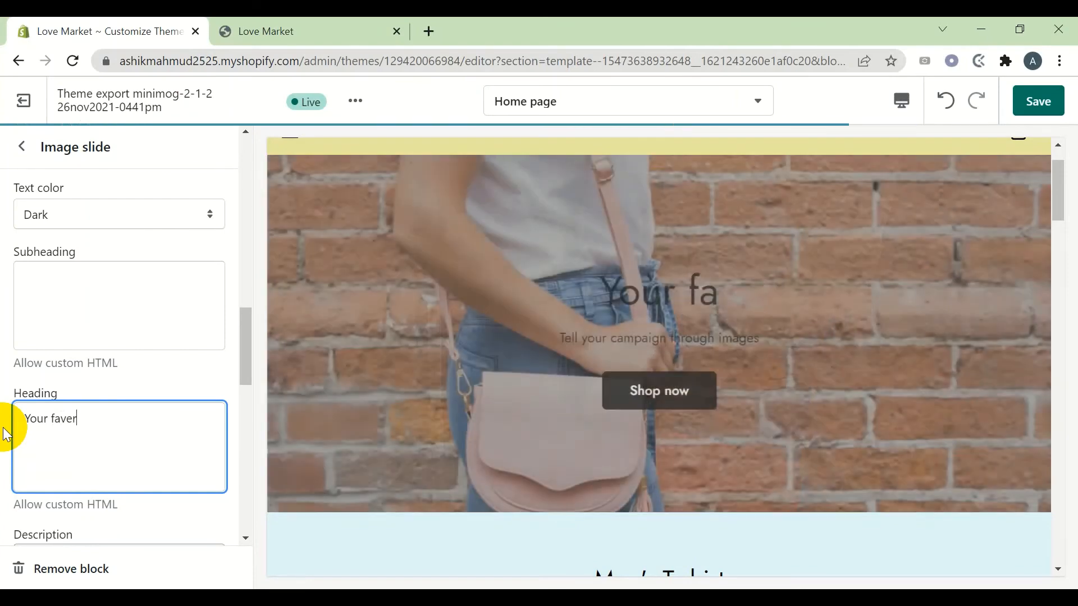
{"action": "type", "text": "et s"}
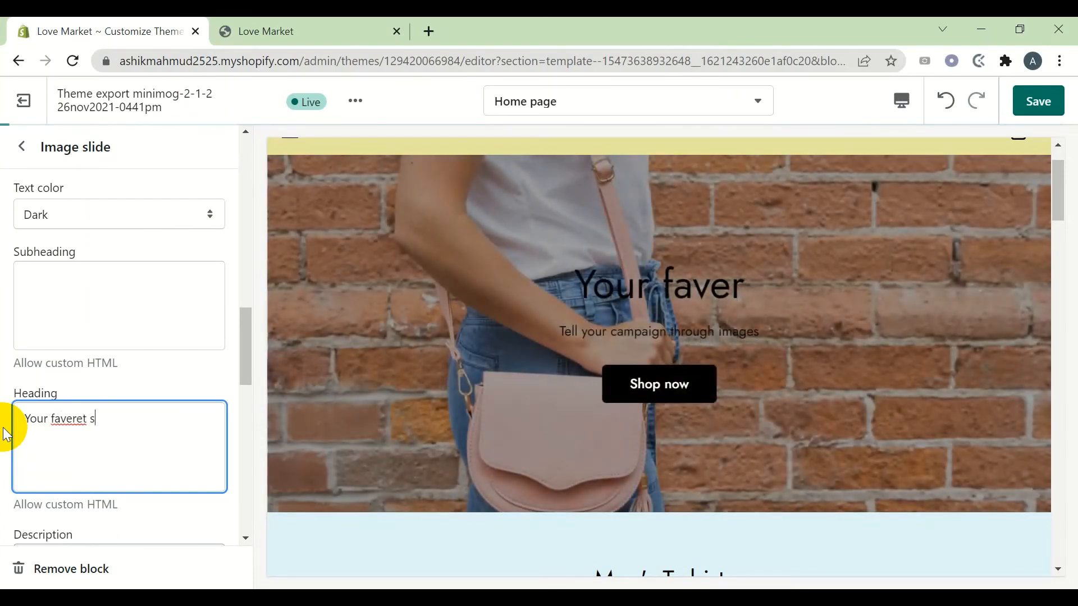
{"action": "type", "text": "hopp"}
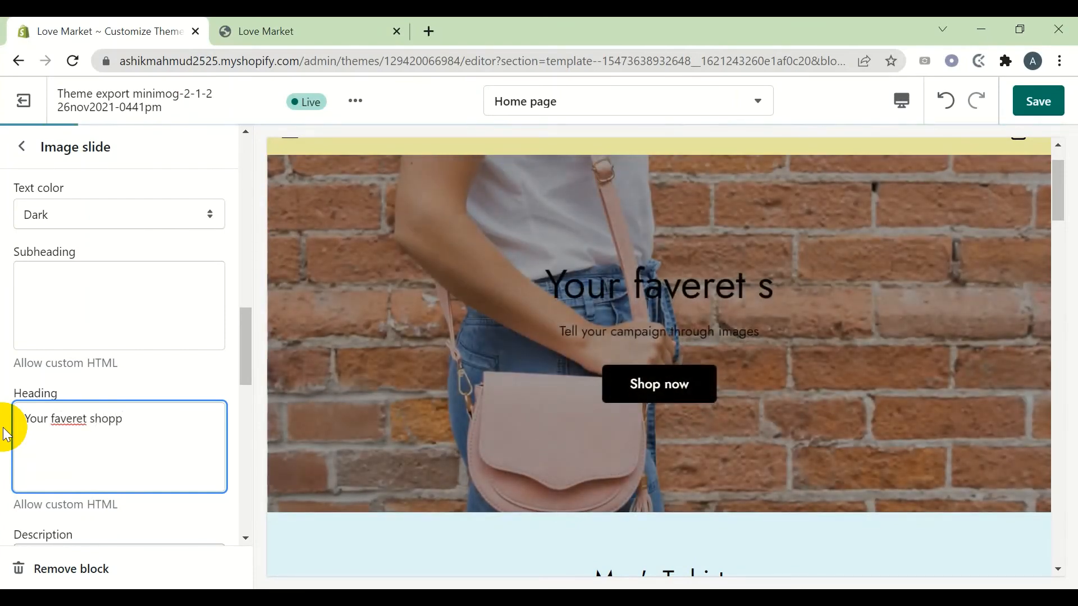
{"action": "type", "text": "ing please"}
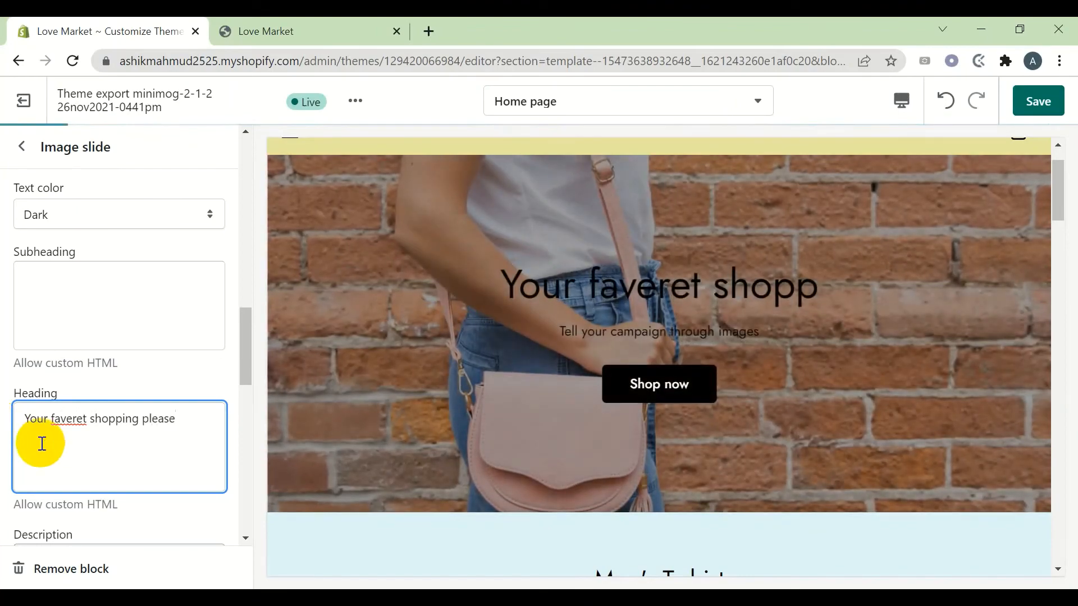
Correct 'faveret' to 'Fevered' and capitalize the heading to 'Your Fevered Shopping Please'
{"action": "double_click", "coordinate": [66, 420]}
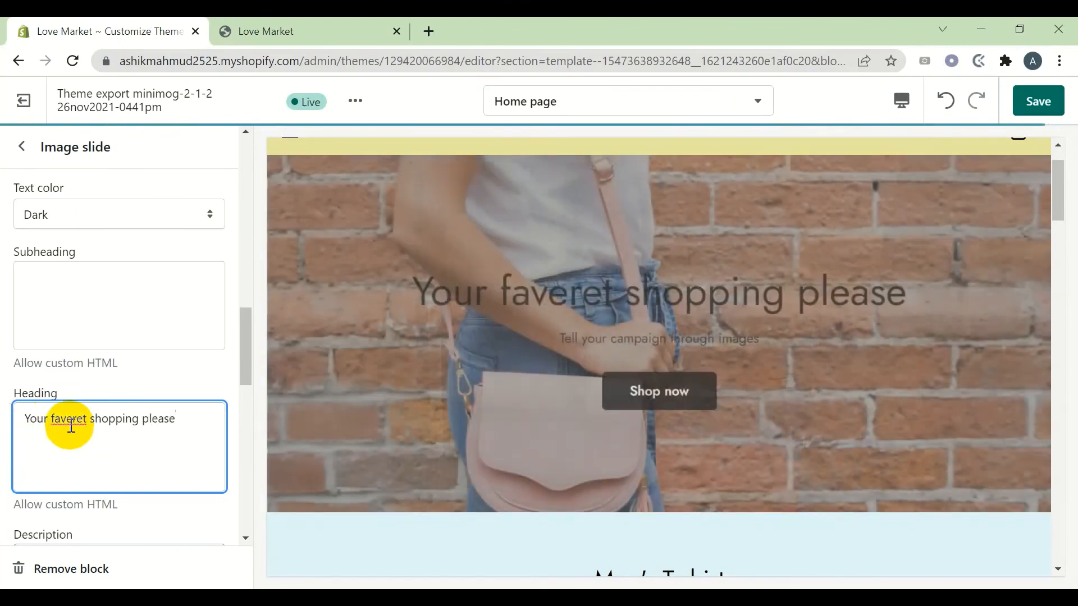
{"action": "right_click", "coordinate": [70, 422]}
{"action": "left_click", "coordinate": [157, 176]}
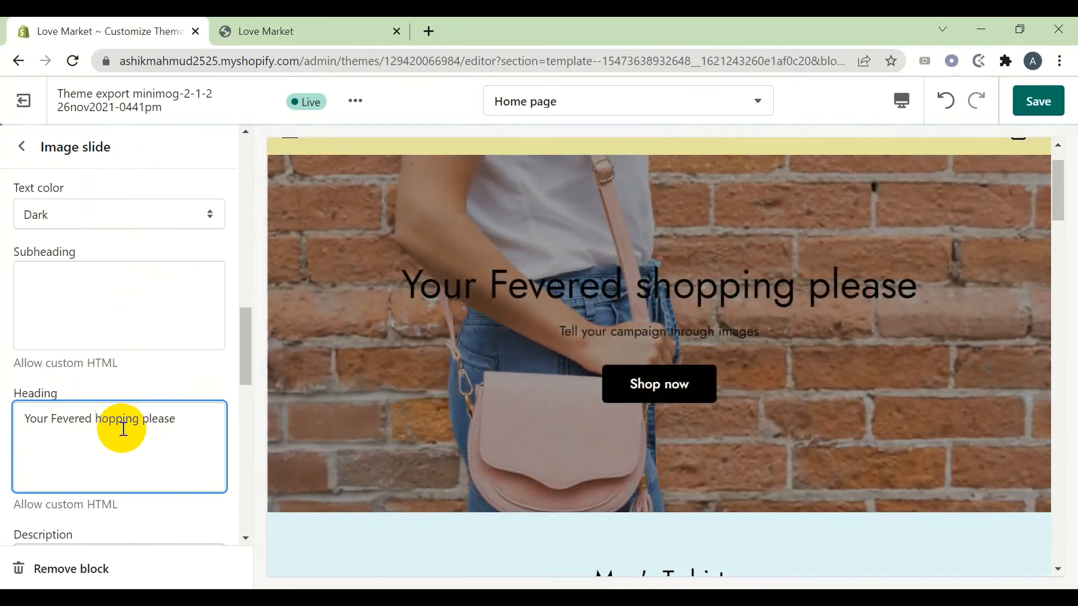
{"action": "type", "text": "S"}
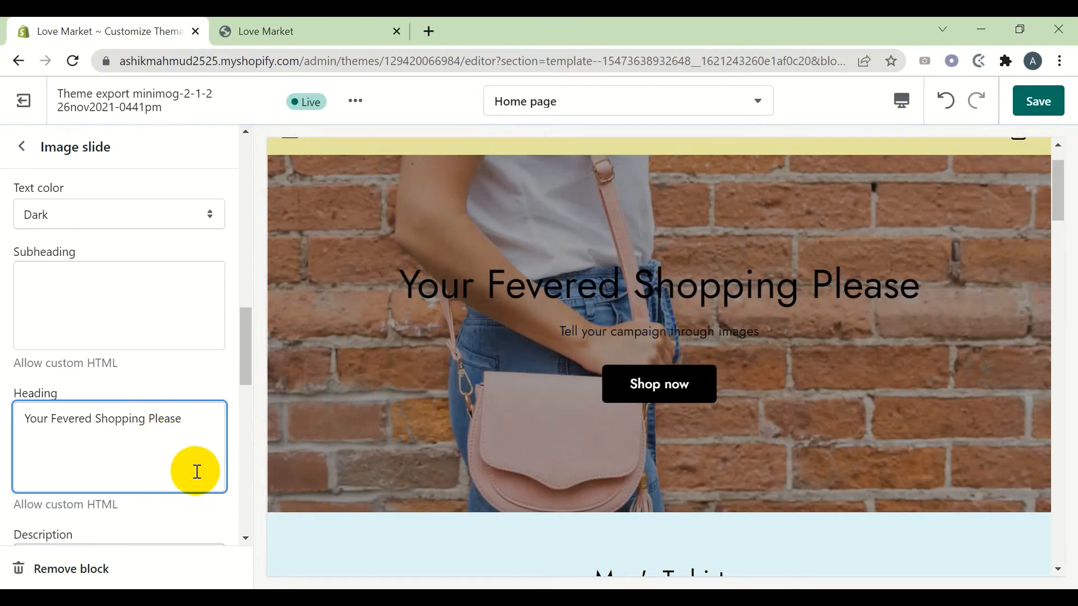
{"action": "scroll", "coordinate": [113, 427], "scroll_direction": "down", "scroll_amount": 3}
{"action": "left_click", "coordinate": [79, 432]}
Delete the slide's description text
{"action": "triple_click", "coordinate": [79, 432]}
{"action": "double_click", "coordinate": [81, 432]}
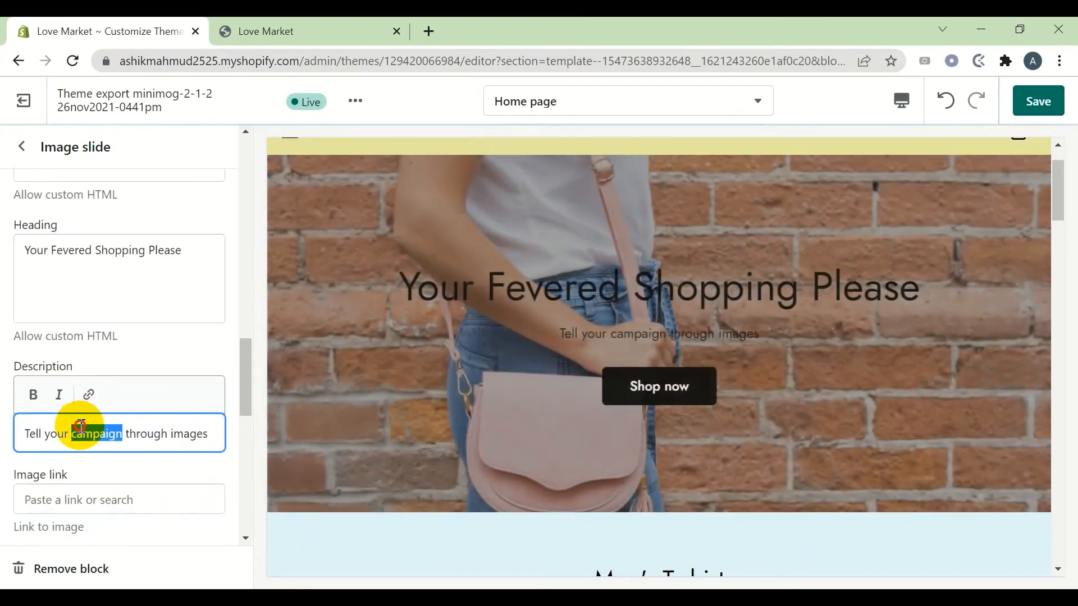
{"action": "key", "text": "BackSpace"}
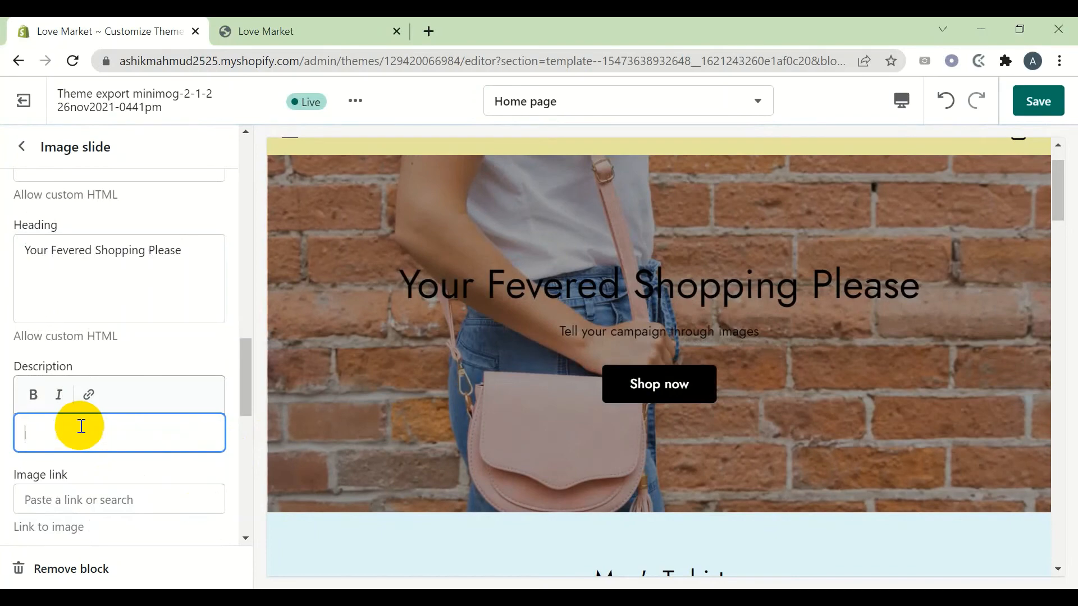
{"action": "scroll", "coordinate": [90, 447], "scroll_direction": "down", "scroll_amount": 3}
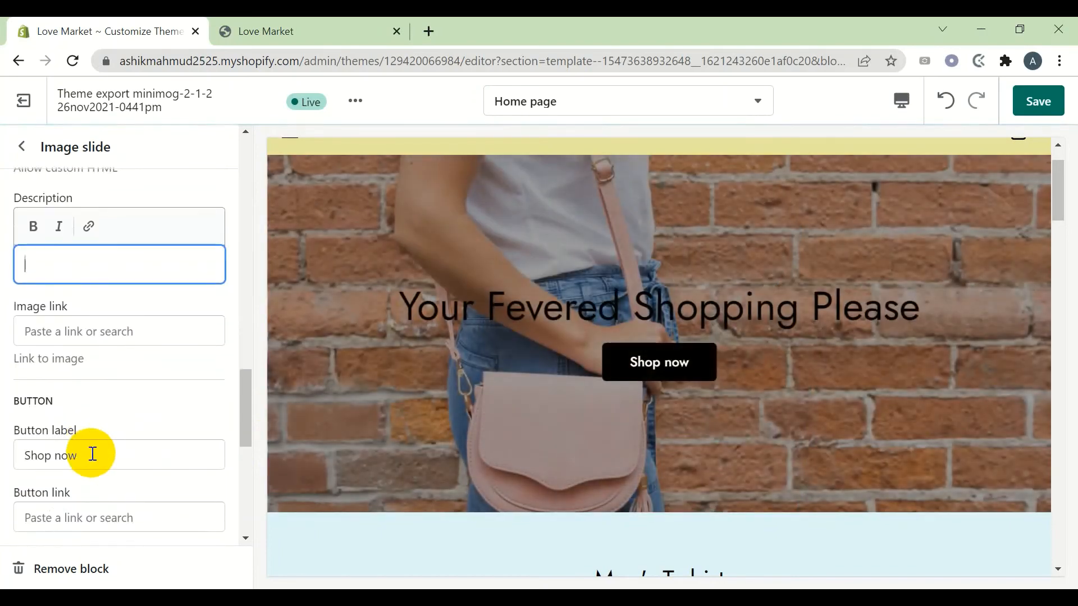
{"action": "left_click", "coordinate": [93, 454]}
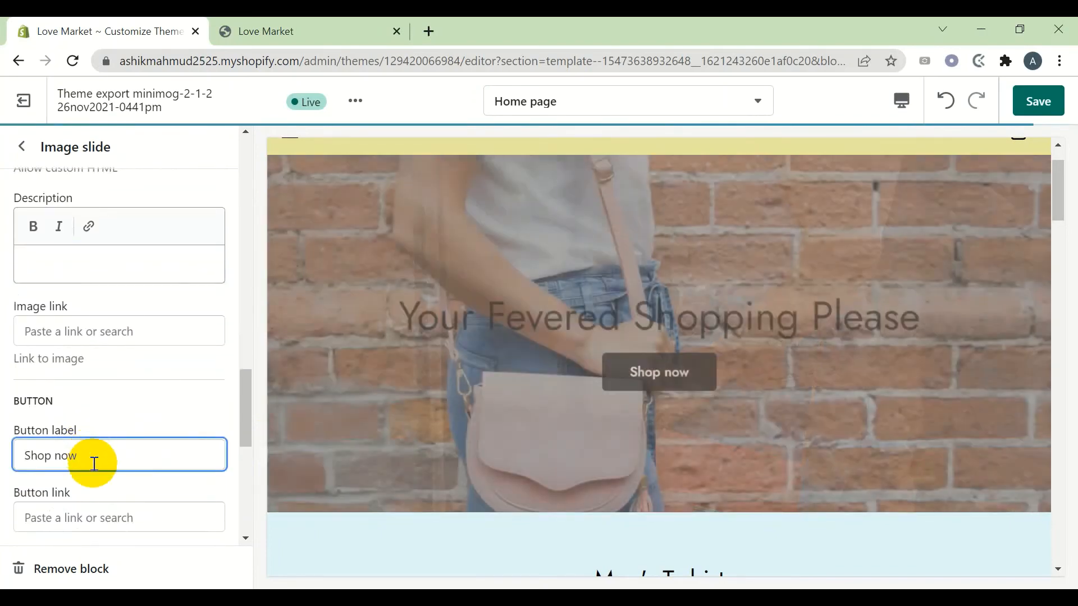
Link the Shop now button to Collections > All collections
{"action": "scroll", "coordinate": [94, 449], "scroll_direction": "down", "scroll_amount": 2}
{"action": "left_click", "coordinate": [93, 434]}
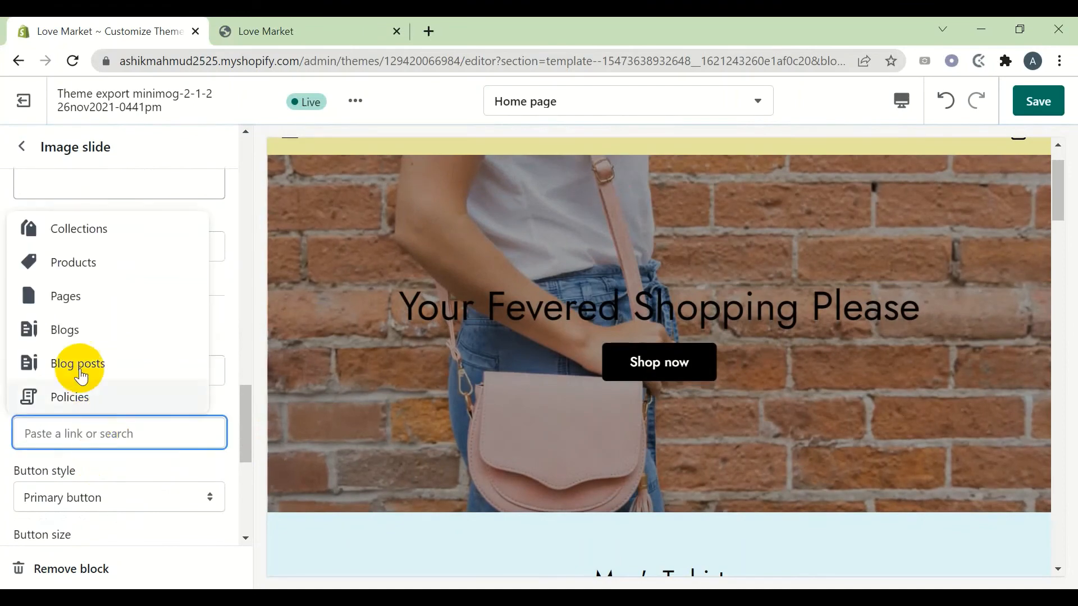
{"action": "left_click", "coordinate": [82, 228]}
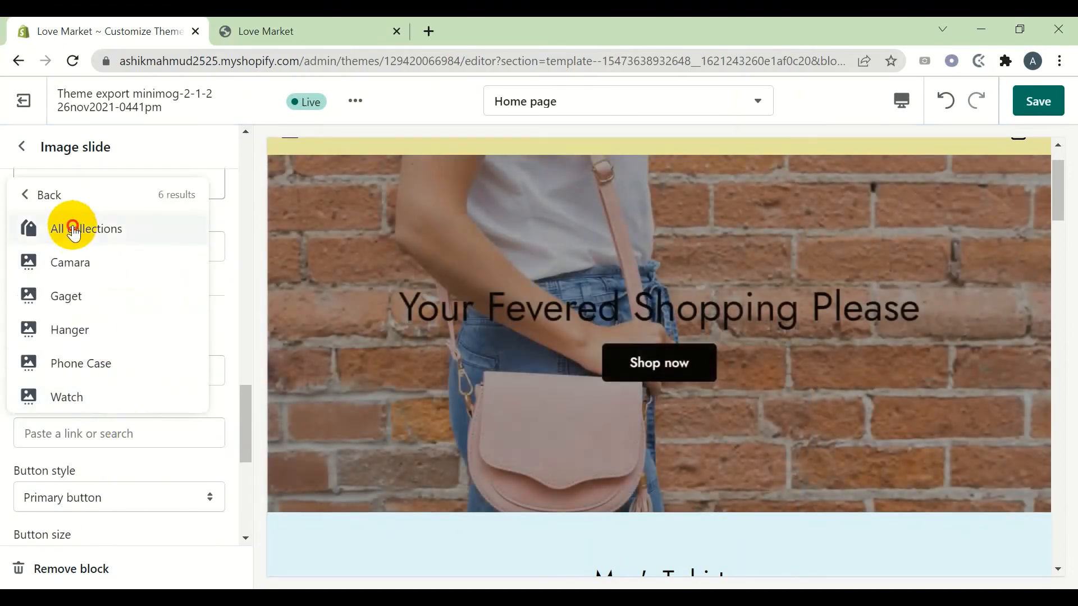
{"action": "left_click", "coordinate": [73, 225]}
{"action": "scroll", "coordinate": [182, 268], "scroll_direction": "down", "scroll_amount": 2}
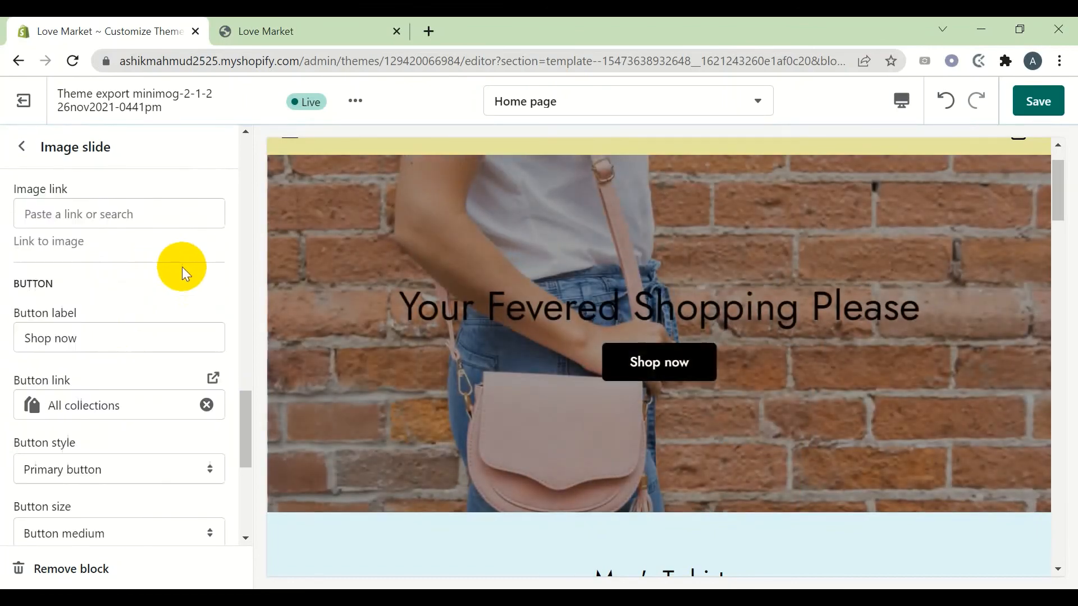
{"action": "left_click", "coordinate": [646, 349]}
{"action": "scroll", "coordinate": [48, 429], "scroll_direction": "down", "scroll_amount": 5}
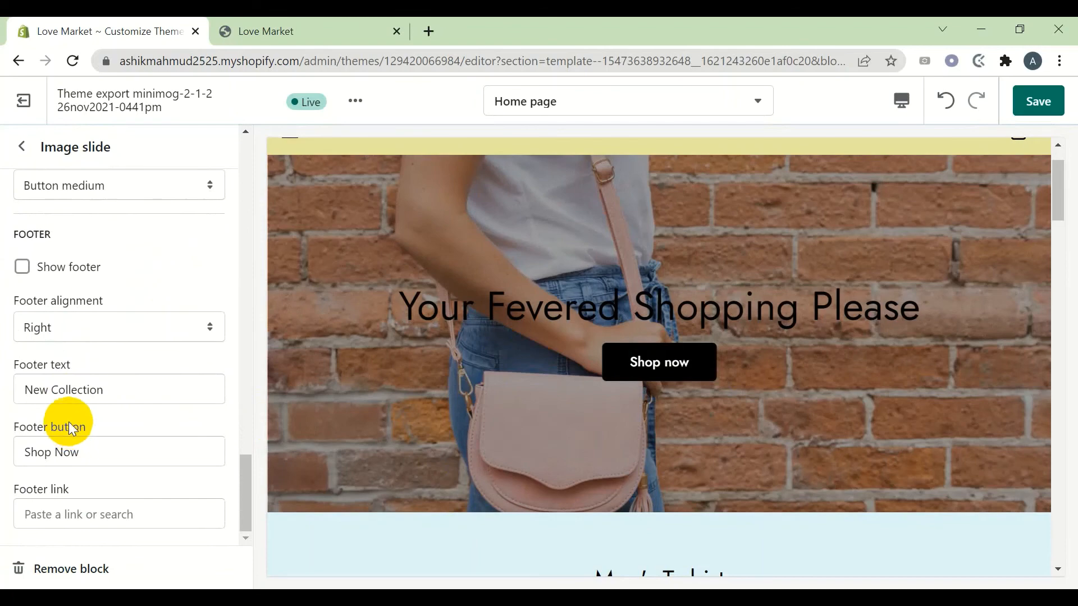
{"action": "scroll", "coordinate": [86, 371], "scroll_direction": "up", "scroll_amount": 20}
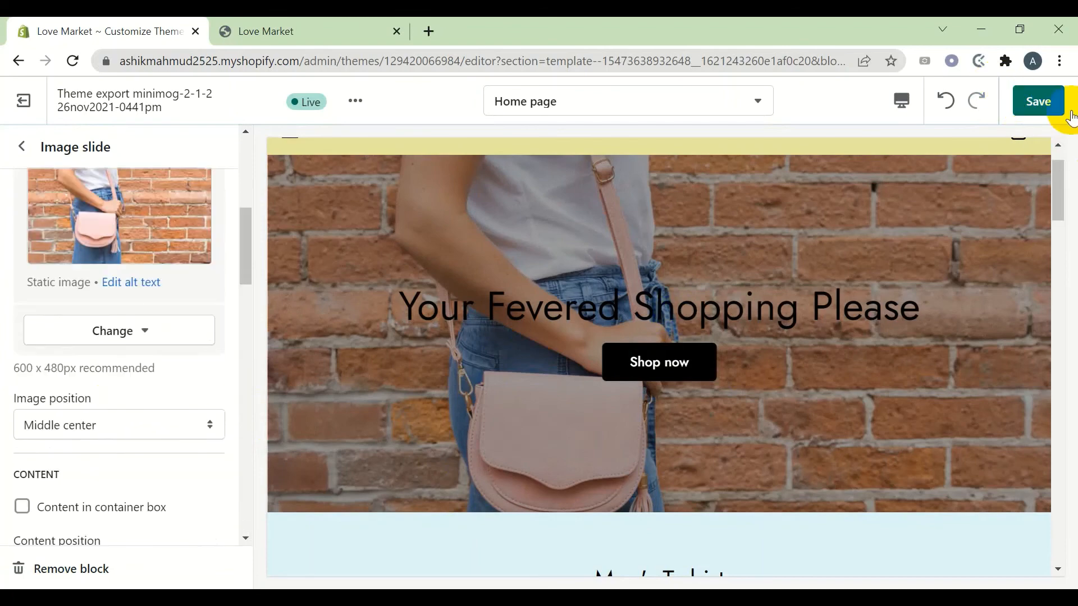
Save the slide edits, reload the live storefront to check them, and return to the theme editor
{"action": "left_click", "coordinate": [1071, 114]}
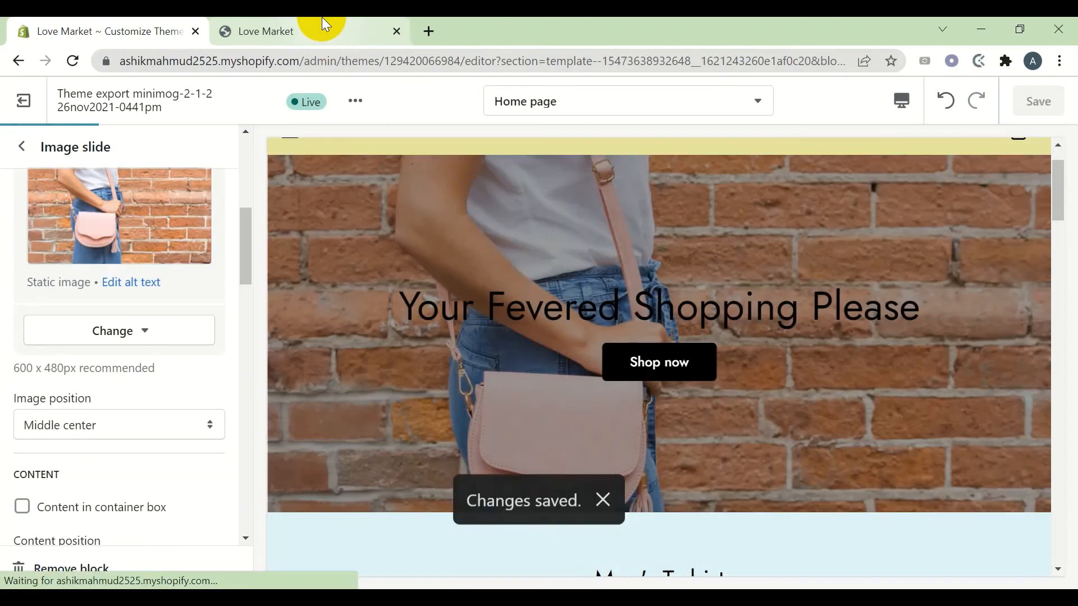
{"action": "left_click", "coordinate": [322, 19]}
{"action": "left_click", "coordinate": [39, 32]}
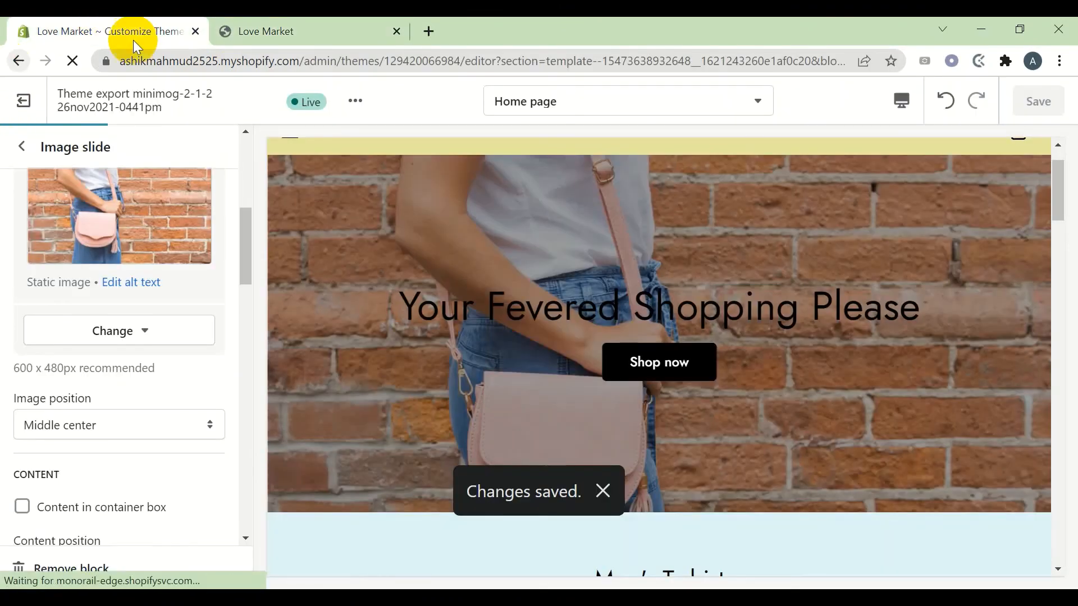
{"action": "left_click", "coordinate": [292, 23]}
{"action": "left_click", "coordinate": [68, 64]}
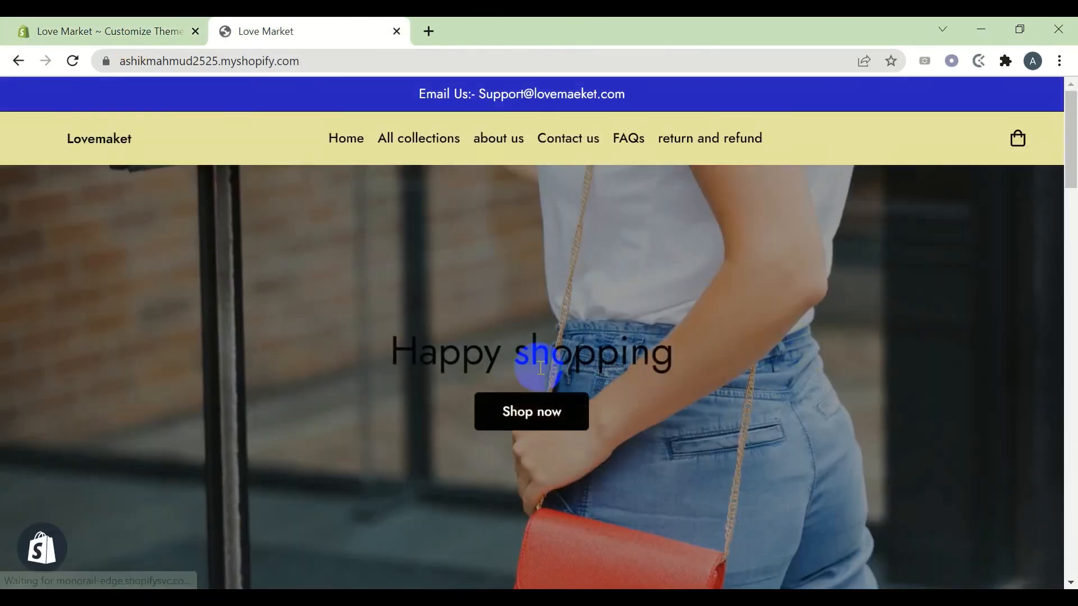
{"action": "scroll", "coordinate": [597, 474], "scroll_direction": "down", "scroll_amount": 2}
{"action": "scroll", "coordinate": [599, 468], "scroll_direction": "up", "scroll_amount": 2}
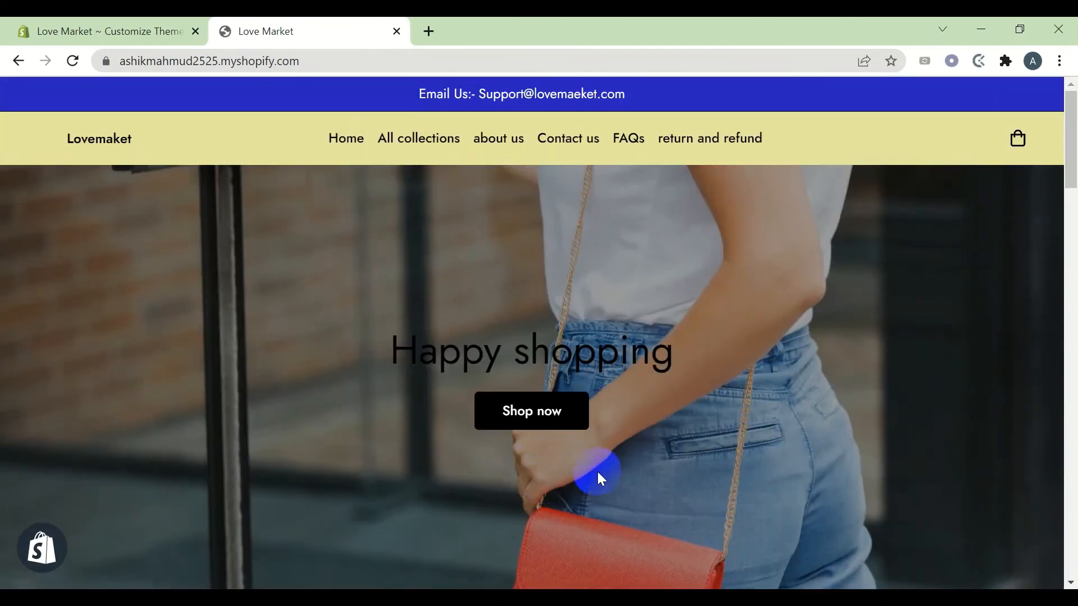
{"action": "left_click", "coordinate": [48, 25]}
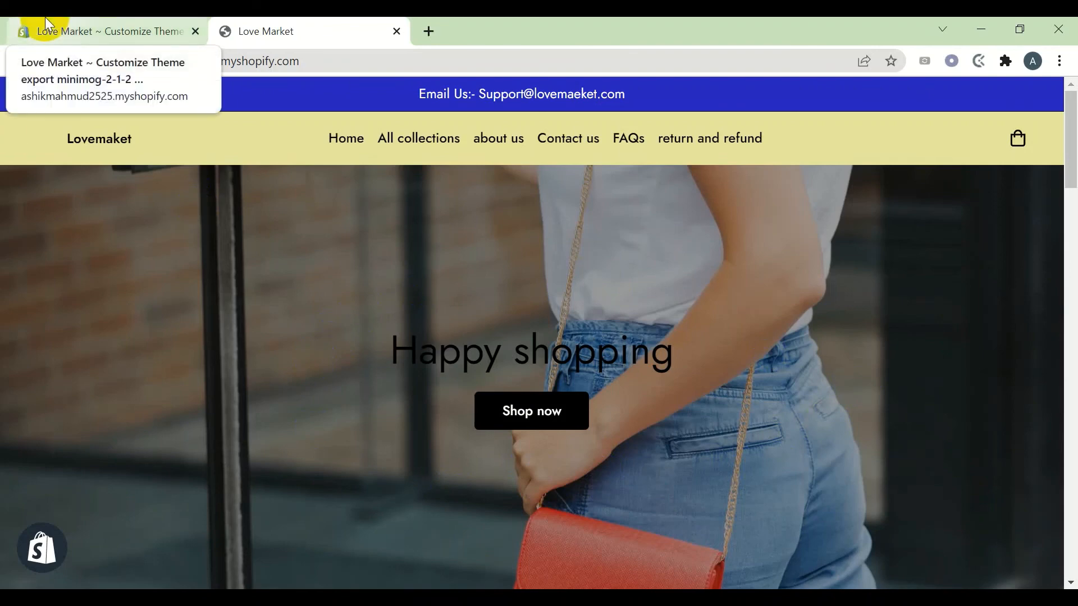
{"action": "left_click", "coordinate": [48, 25]}
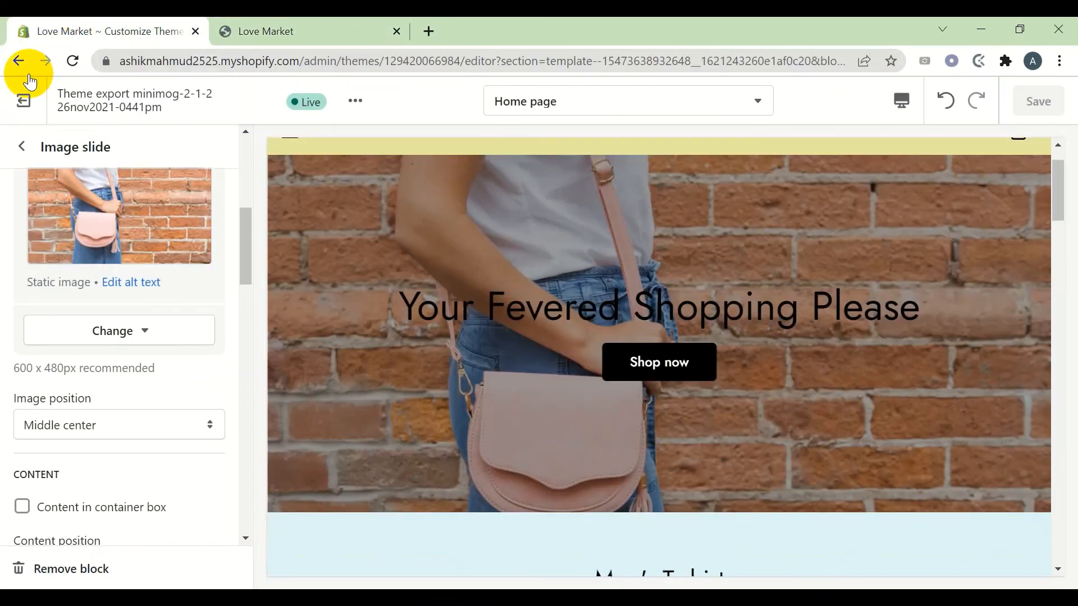
Set the Slideshow's Change slides every from 4s to 2s and save
{"action": "left_click", "coordinate": [18, 146]}
{"action": "left_click", "coordinate": [101, 288]}
{"action": "scroll", "coordinate": [98, 440], "scroll_direction": "down", "scroll_amount": 4}
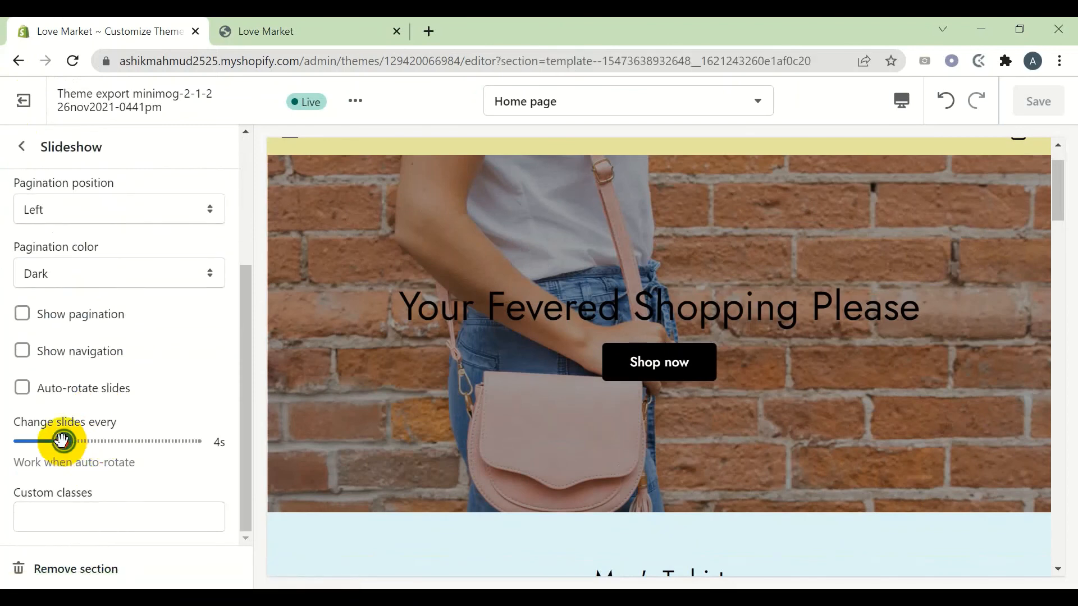
{"action": "left_click_drag", "start_coordinate": [53, 441], "coordinate": [20, 441]}
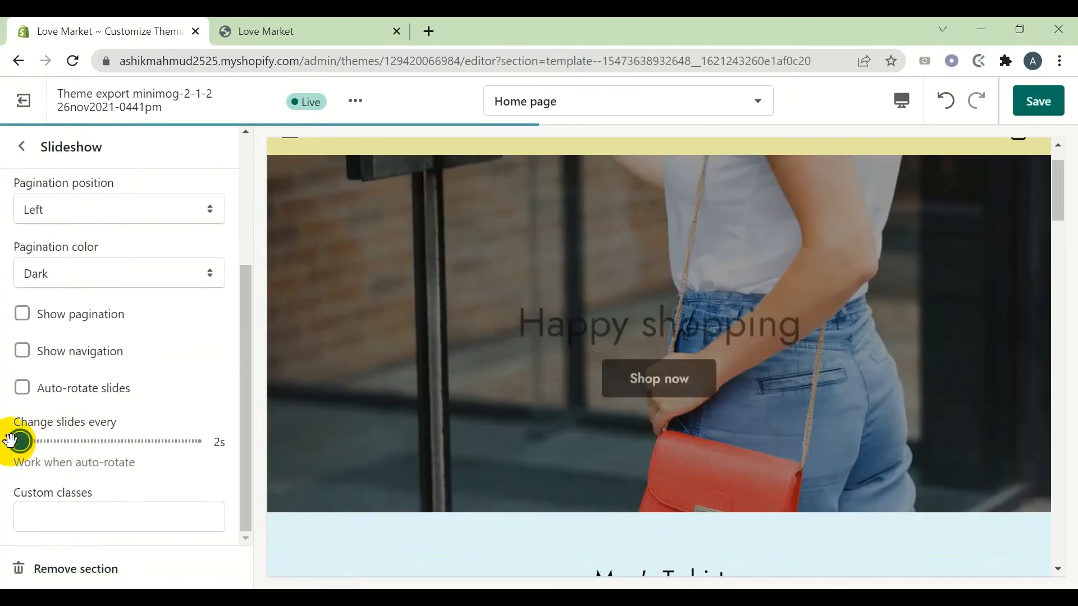
{"action": "left_click", "coordinate": [1036, 103]}
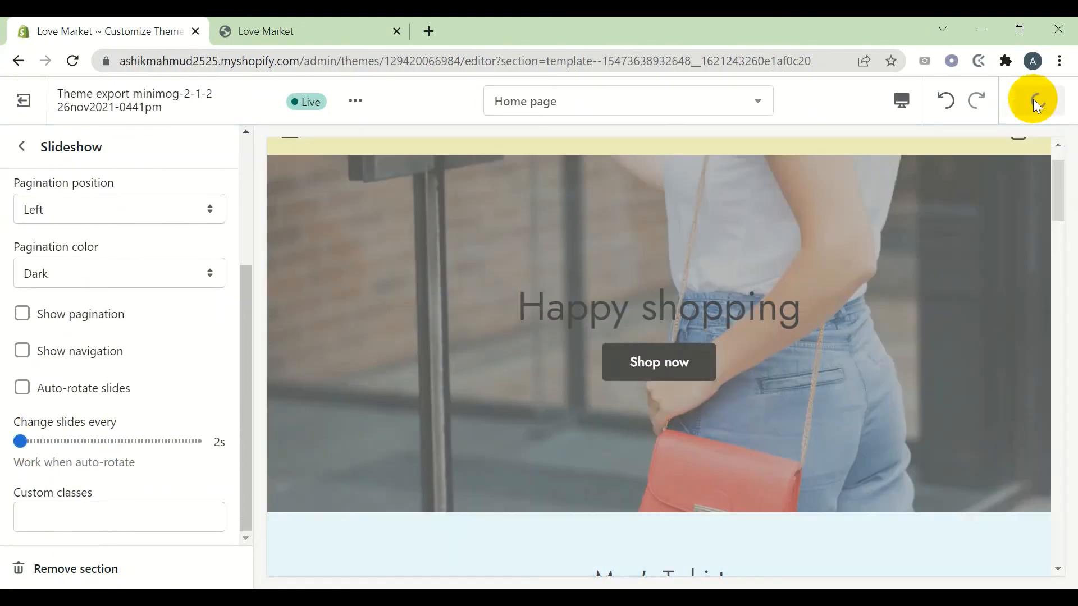
Review the faster slideshow on the live storefront, then return to the Home page section list
{"action": "left_click", "coordinate": [303, 27]}
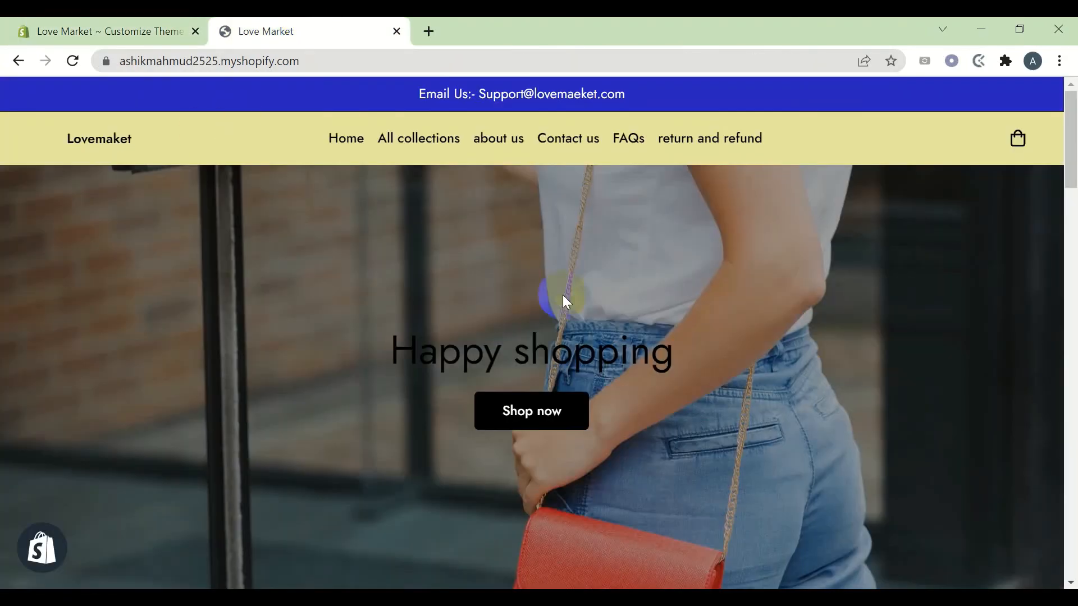
{"action": "scroll", "coordinate": [549, 331], "scroll_direction": "down", "scroll_amount": 3}
{"action": "scroll", "coordinate": [549, 337], "scroll_direction": "up", "scroll_amount": 3}
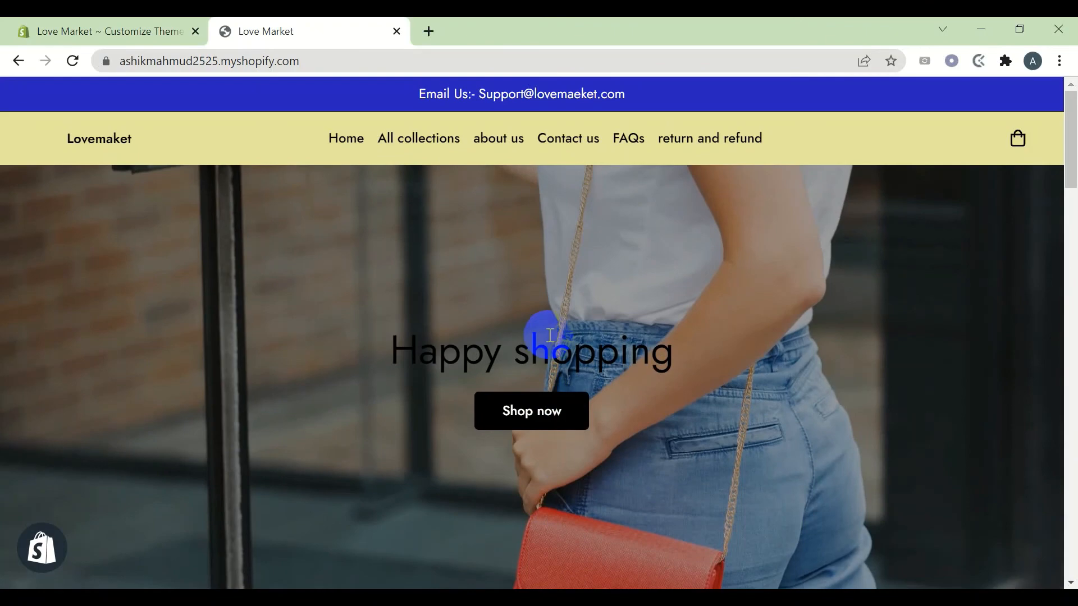
{"action": "scroll", "coordinate": [440, 323], "scroll_direction": "down", "scroll_amount": 2}
{"action": "scroll", "coordinate": [370, 314], "scroll_direction": "up", "scroll_amount": 2}
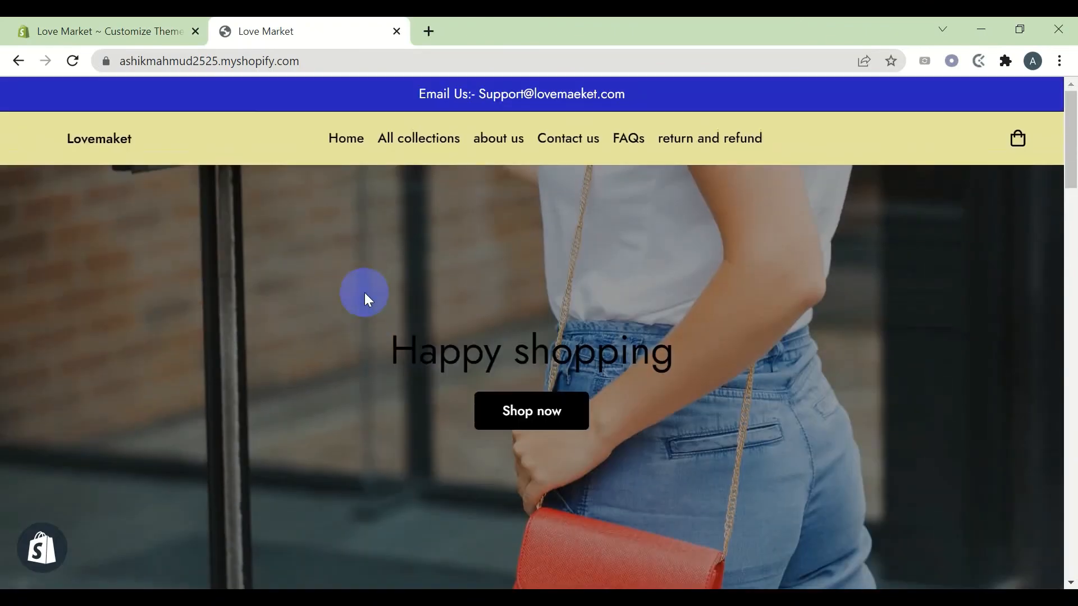
{"action": "scroll", "coordinate": [315, 292], "scroll_direction": "down", "scroll_amount": 4}
{"action": "scroll", "coordinate": [364, 284], "scroll_direction": "up", "scroll_amount": 2}
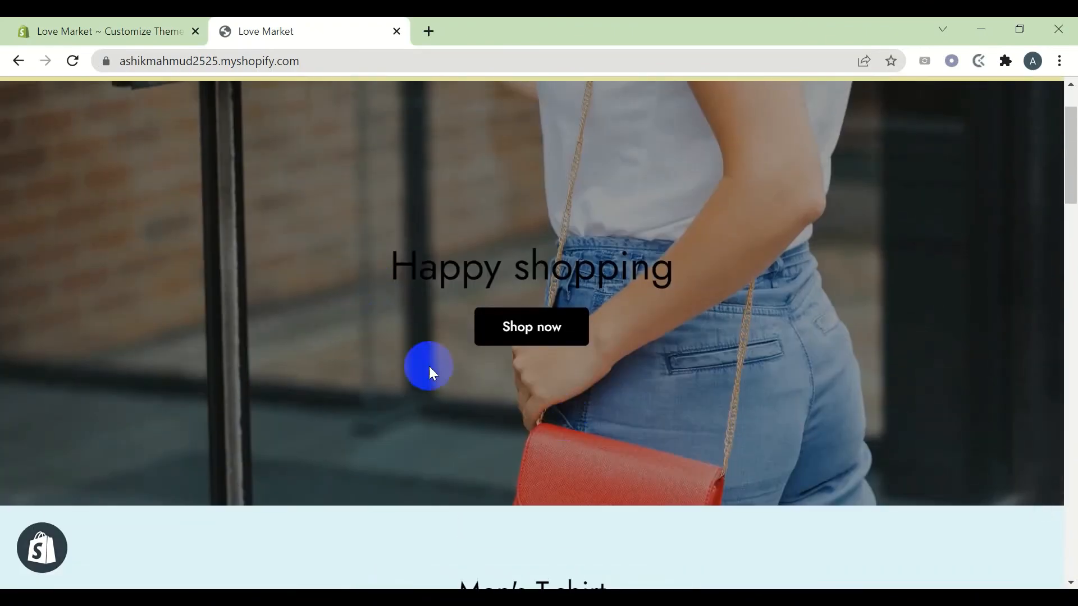
{"action": "key", "text": "ctrl+1"}
{"action": "scroll", "coordinate": [36, 217], "scroll_direction": "up", "scroll_amount": 5}
{"action": "left_click", "coordinate": [20, 147]}
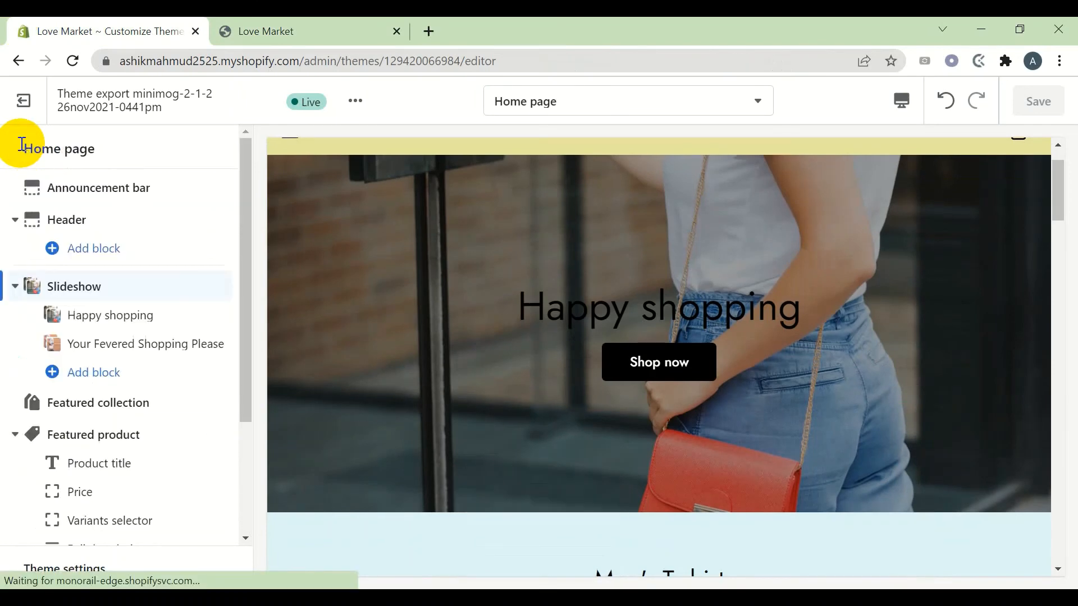